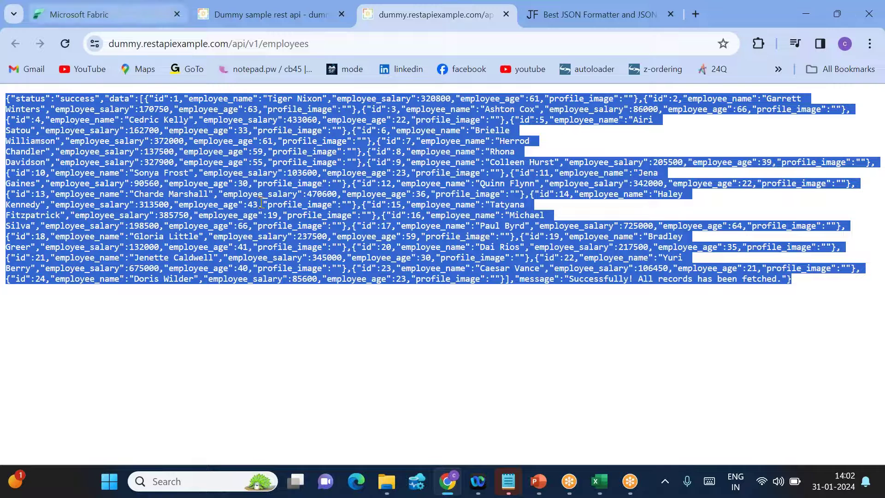
Review the employee records in the API's JSON response and highlight the endpoint address
{"action": "left_click", "coordinate": [275, 221]}
{"action": "left_click_drag", "start_coordinate": [186, 122], "coordinate": [556, 302]}
{"action": "left_click", "coordinate": [607, 316]}
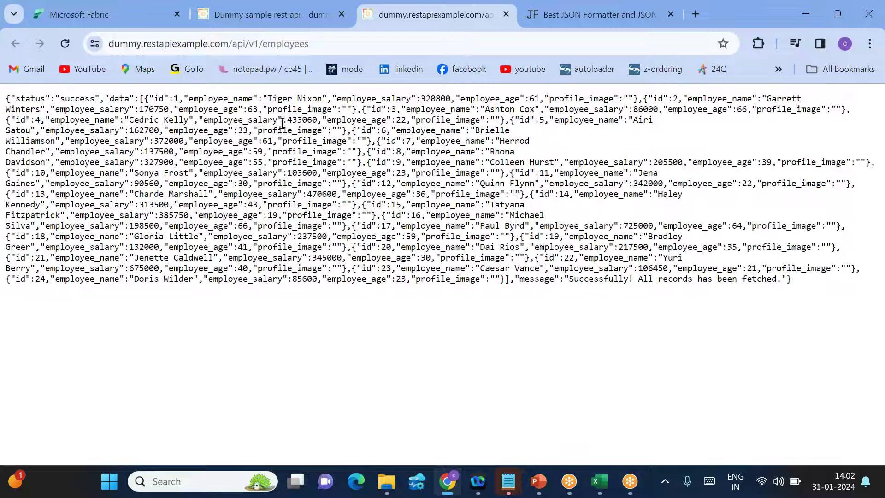
{"action": "left_click", "coordinate": [317, 43]}
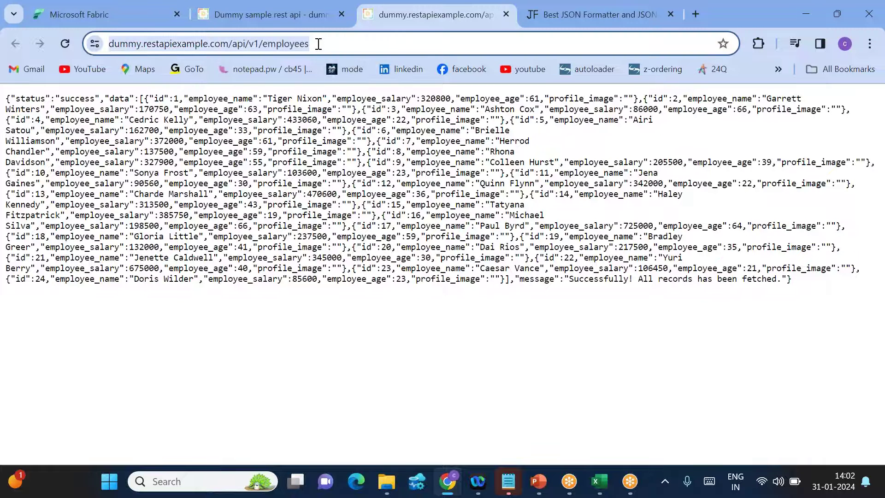
Switch to Microsoft Fabric, choose the Data Factory experience and open the myws workspace
{"action": "left_click", "coordinate": [90, 8]}
{"action": "left_click", "coordinate": [400, 371]}
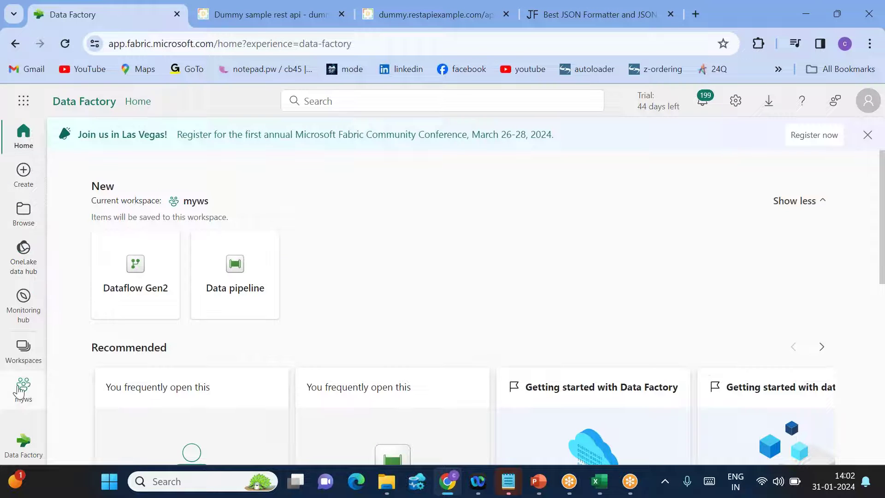
{"action": "left_click", "coordinate": [24, 389]}
Try to create a new lakehouse named cloudpandithsinklh001 in the myws workspace
{"action": "left_click", "coordinate": [116, 179]}
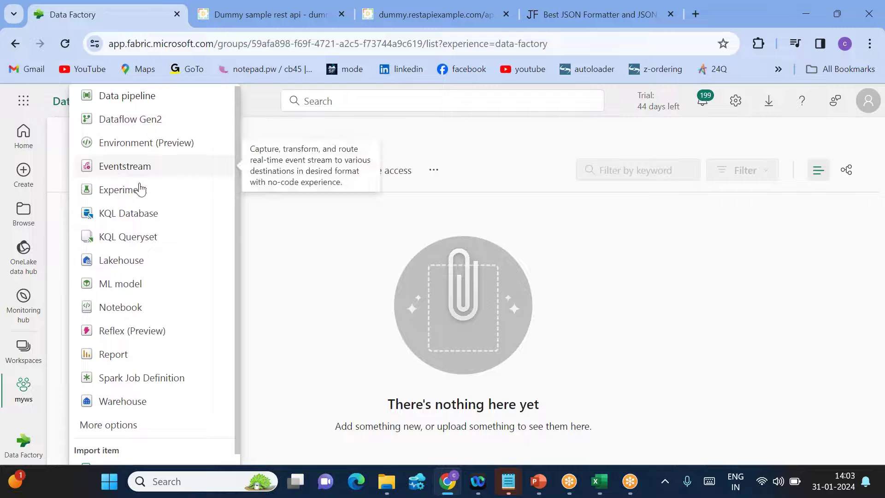
{"action": "left_click", "coordinate": [120, 259]}
{"action": "type", "text": "cloud"}
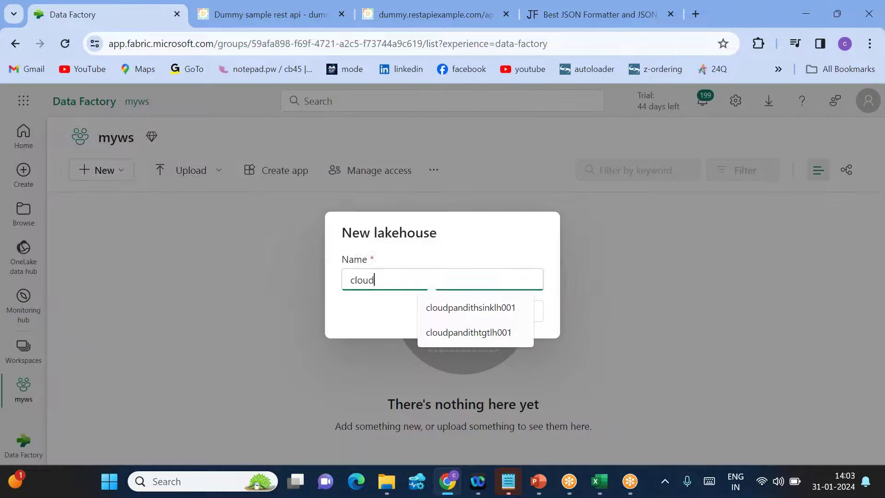
{"action": "type", "text": "pandithsinklh001"}
{"action": "left_click", "coordinate": [458, 312]}
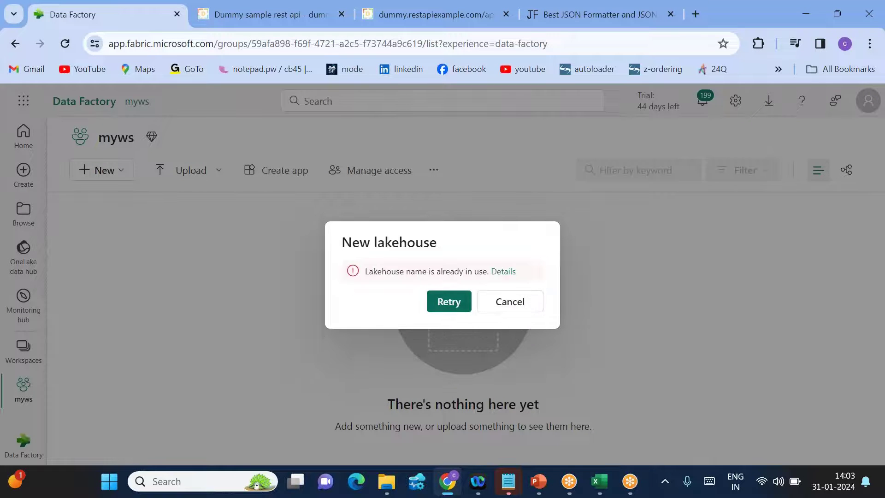
Retry the lakehouse creation under the name cloudpandithsinklh005
{"action": "left_click", "coordinate": [456, 305]}
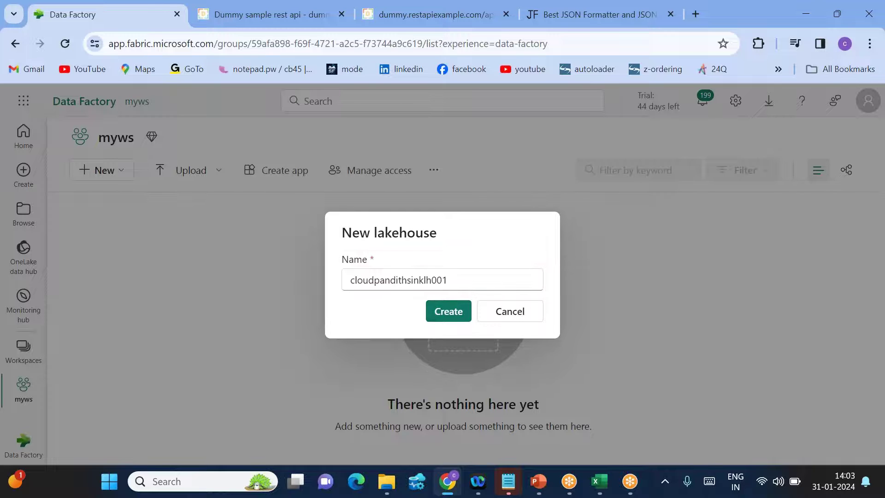
{"action": "left_click", "coordinate": [458, 280]}
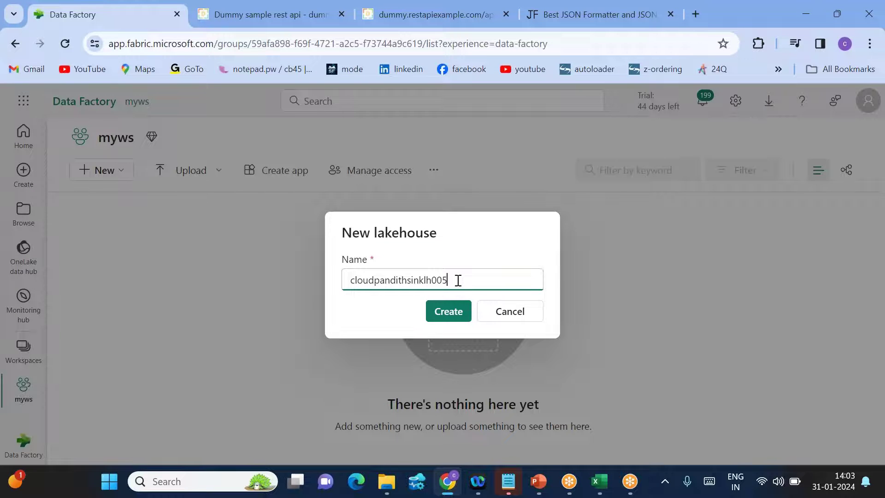
{"action": "left_click", "coordinate": [449, 311]}
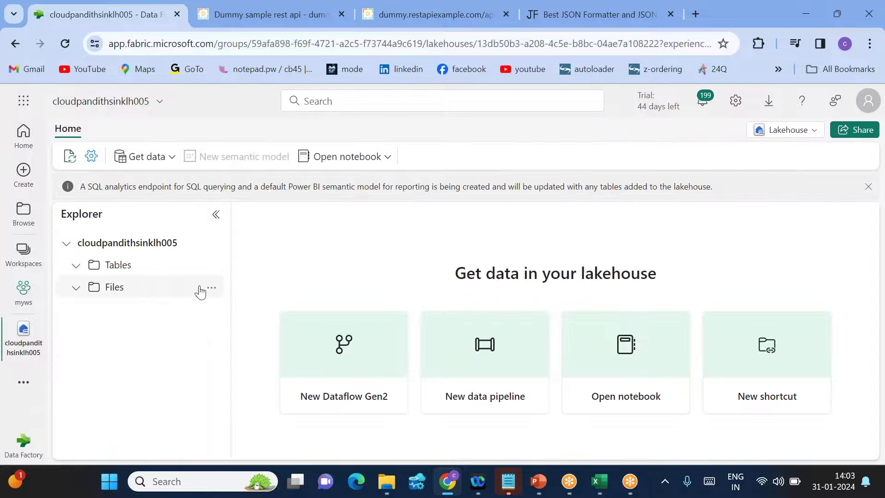
Create a subfolder named output under the lakehouse's Files folder
{"action": "left_click", "coordinate": [211, 288]}
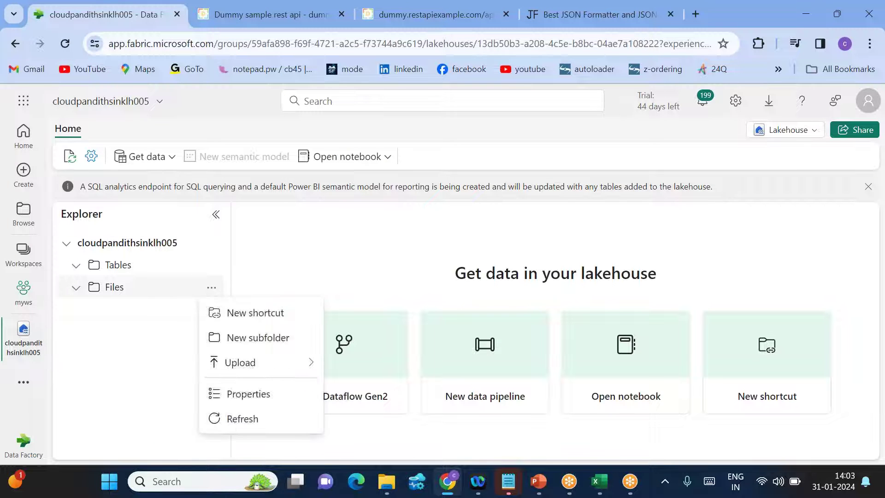
{"action": "left_click", "coordinate": [252, 340]}
{"action": "type", "text": "output"}
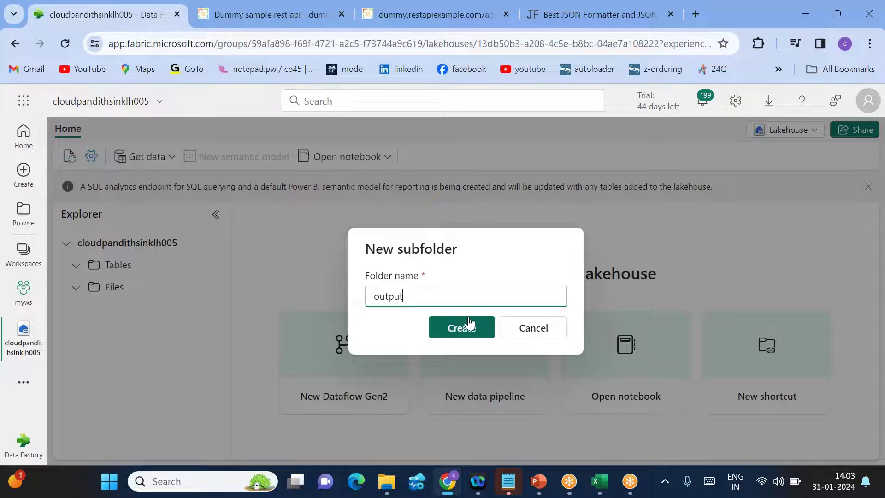
{"action": "left_click", "coordinate": [468, 325]}
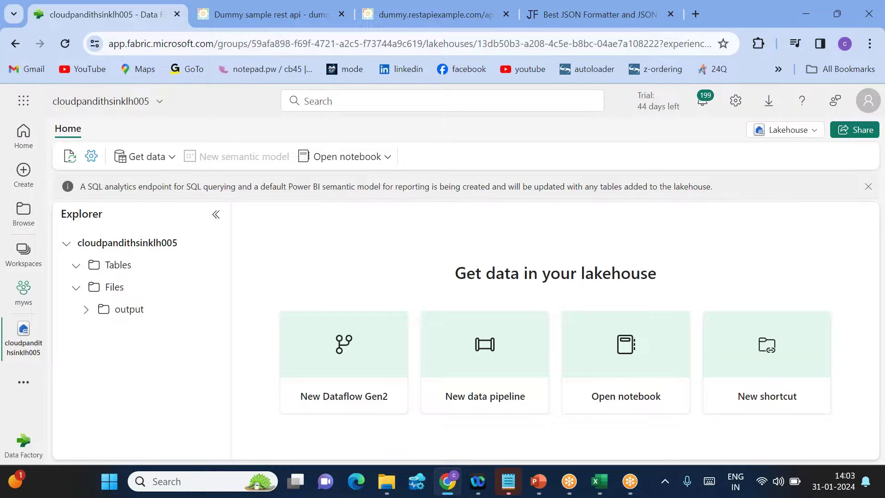
Look over the employees JSON response again, and view the contents of the lakehouse's output folder
{"action": "left_click", "coordinate": [386, 19]}
{"action": "left_click_drag", "start_coordinate": [261, 99], "coordinate": [650, 279]}
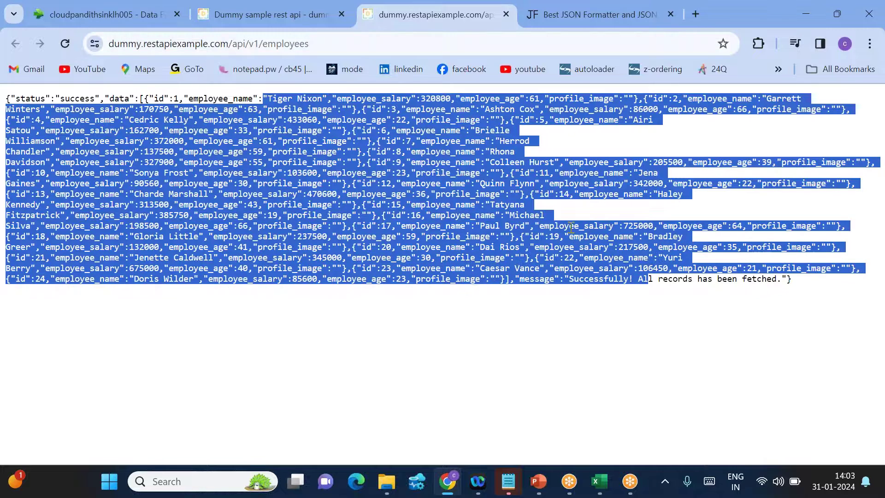
{"action": "left_click", "coordinate": [360, 161]}
{"action": "left_click_drag", "start_coordinate": [238, 98], "coordinate": [802, 291]}
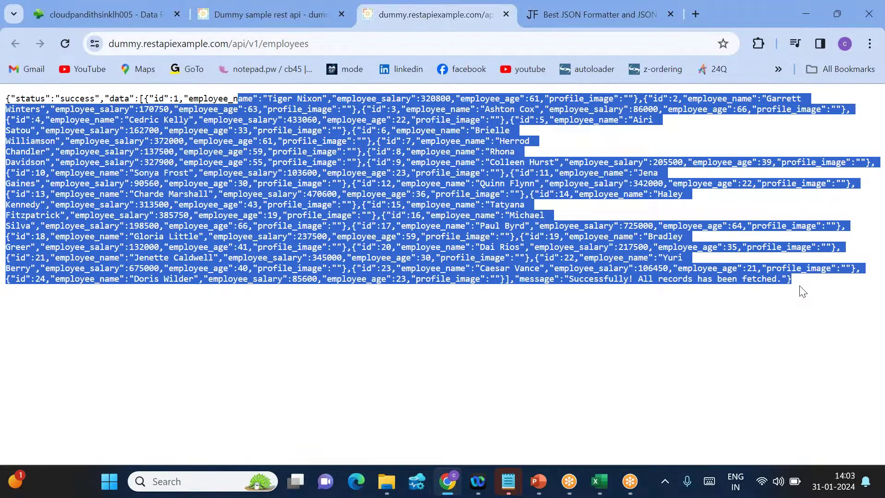
{"action": "left_click", "coordinate": [125, 16]}
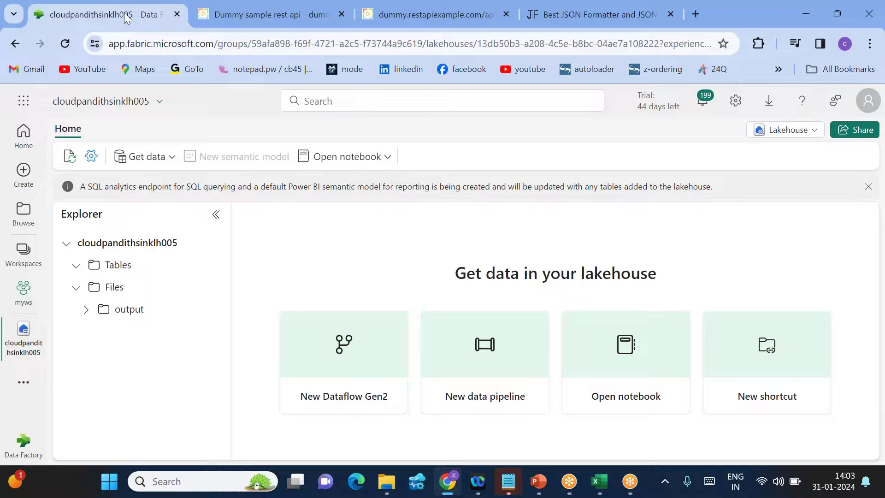
{"action": "left_click", "coordinate": [129, 308]}
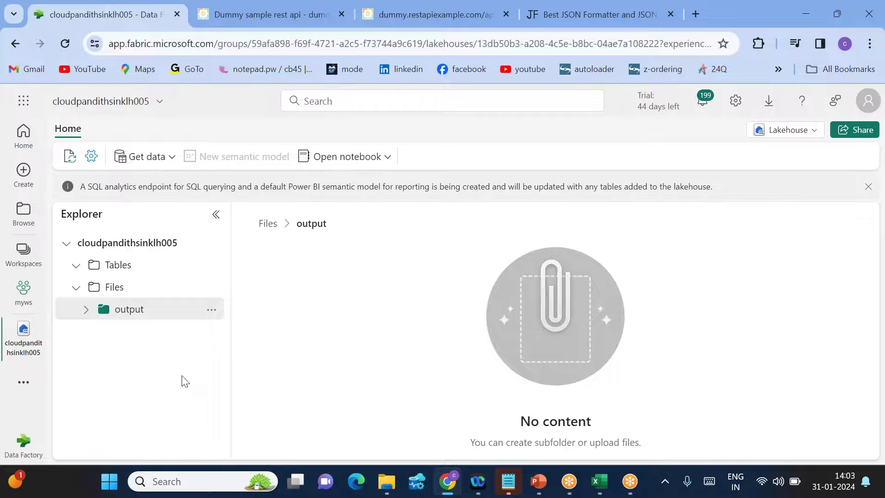
Return to the myws workspace and try to create a data pipeline named pl_DataIngestion_Daily
{"action": "left_click", "coordinate": [20, 295]}
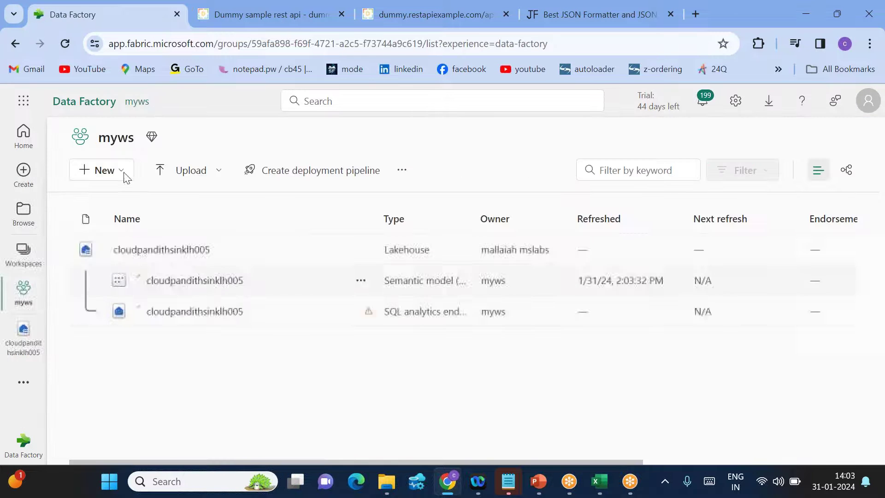
{"action": "left_click", "coordinate": [107, 171]}
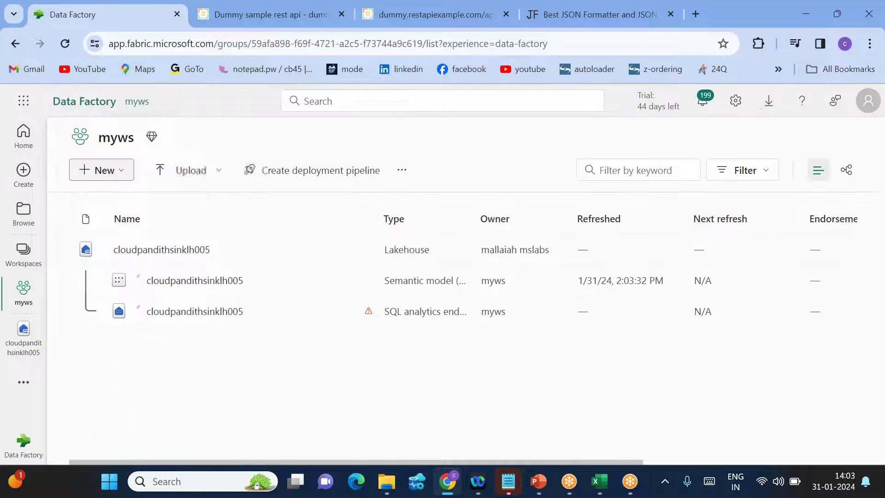
{"action": "left_click", "coordinate": [127, 95]}
{"action": "double_click", "coordinate": [393, 256]}
{"action": "key", "text": "BackSpace"}
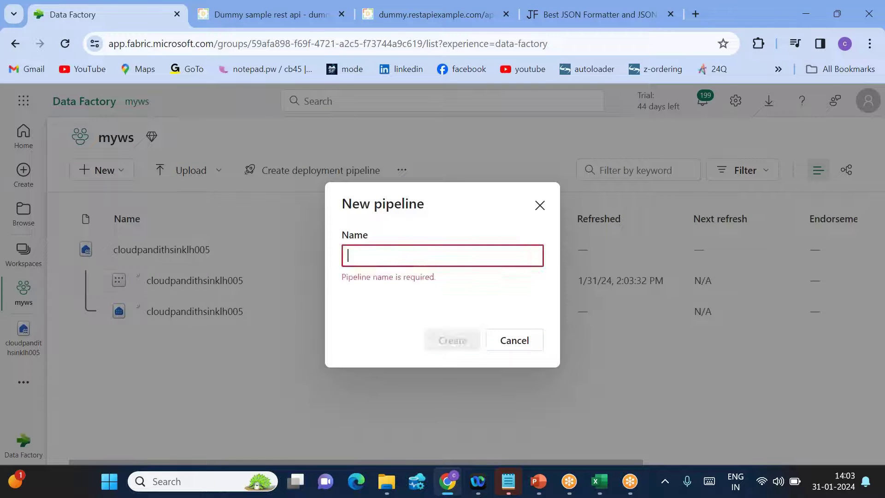
{"action": "type", "text": "pl"}
{"action": "left_click", "coordinate": [433, 286]}
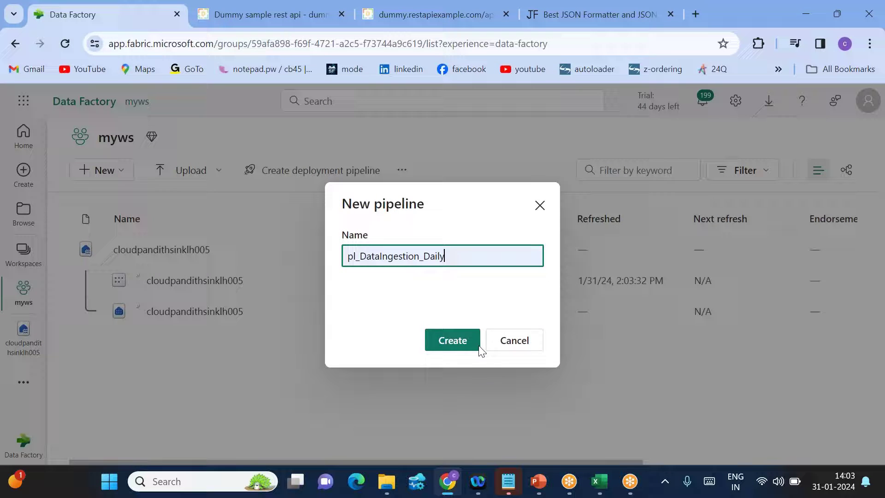
{"action": "left_click", "coordinate": [457, 347]}
{"action": "left_click", "coordinate": [458, 347]}
Change the new pipeline's name to pl_DataIngestion_Weekly and create it
{"action": "left_click", "coordinate": [462, 258]}
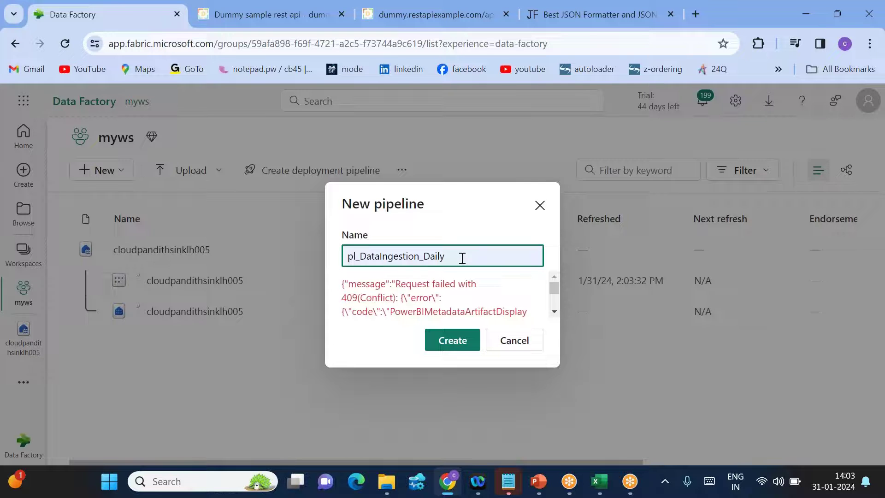
{"action": "type", "text": "2"}
{"action": "key", "text": "BackSpace"}
{"action": "key", "text": "BackSpace"}
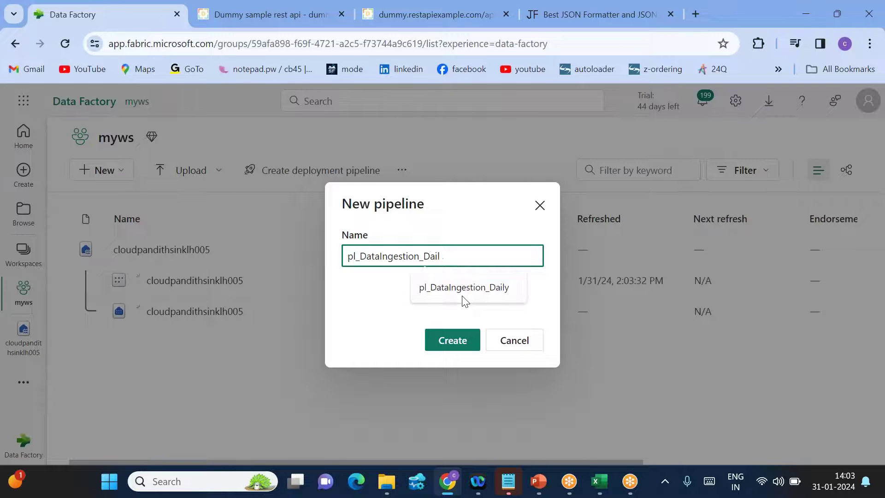
{"action": "type", "text": "Weekly"}
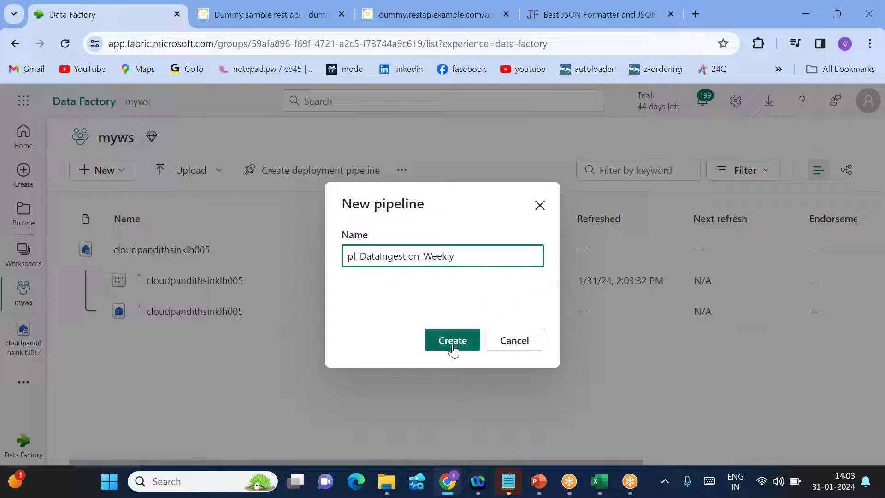
{"action": "left_click", "coordinate": [453, 341]}
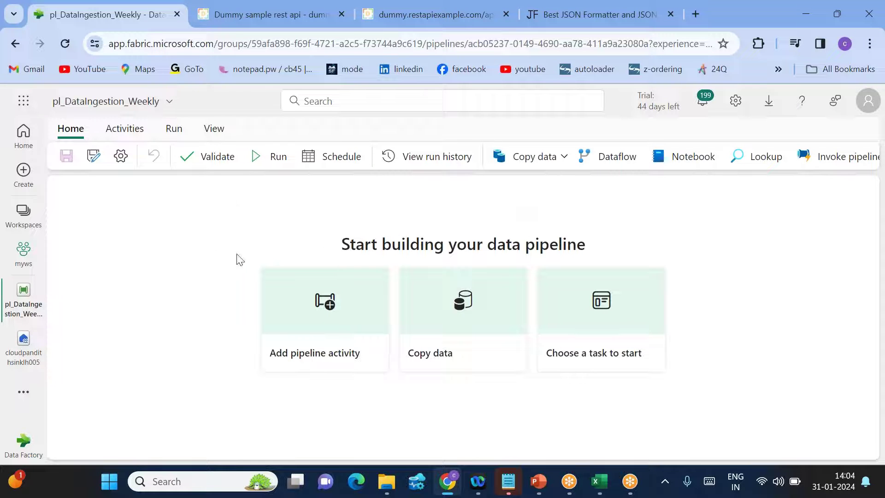
Add a Web activity to the pipeline and start a new Web V2 connection in its settings
{"action": "left_click", "coordinate": [122, 133]}
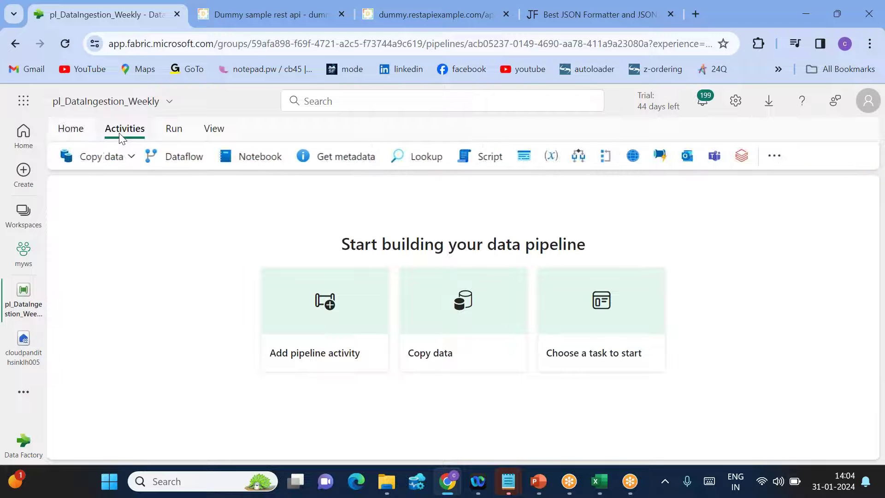
{"action": "left_click", "coordinate": [633, 156]}
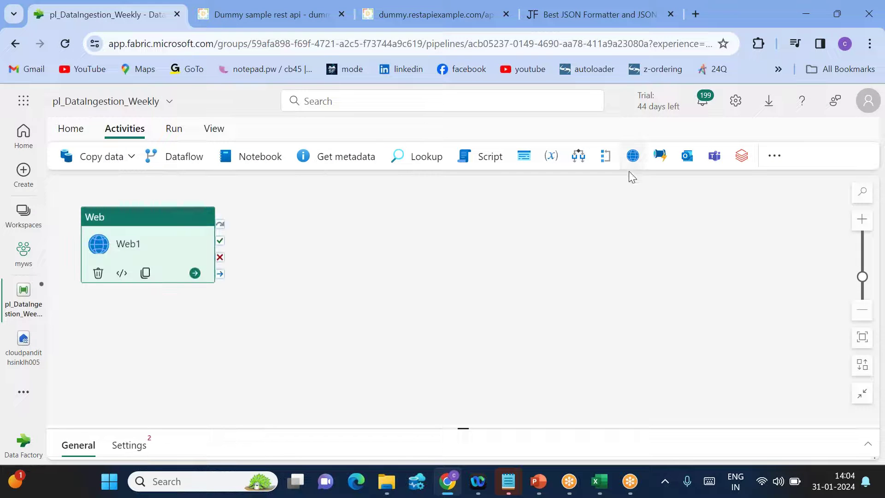
{"action": "left_click_drag", "start_coordinate": [460, 426], "coordinate": [420, 312]}
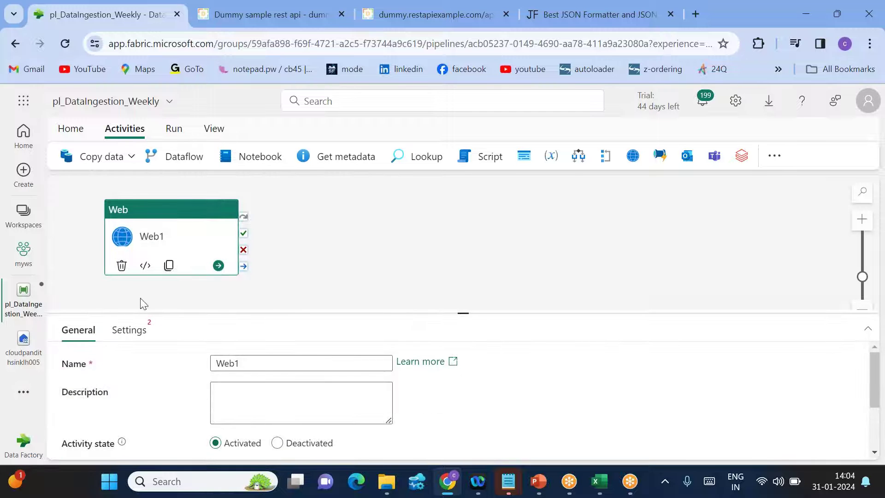
{"action": "left_click", "coordinate": [130, 333]}
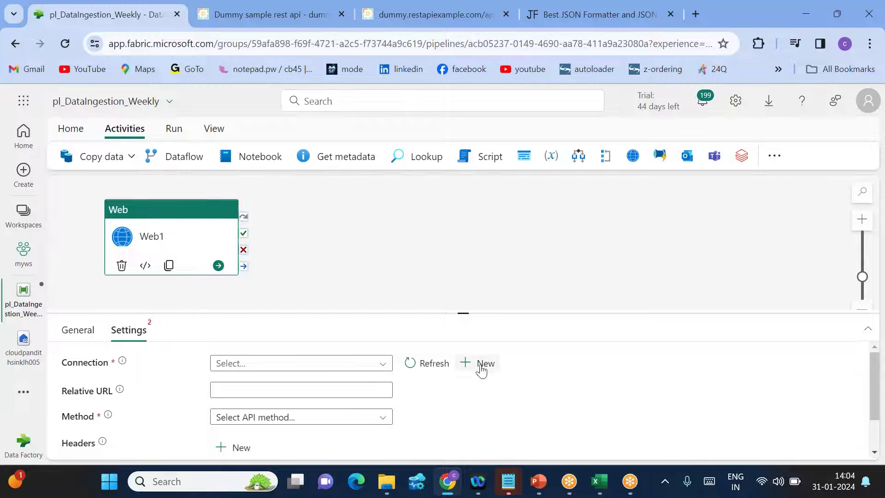
{"action": "left_click", "coordinate": [469, 367]}
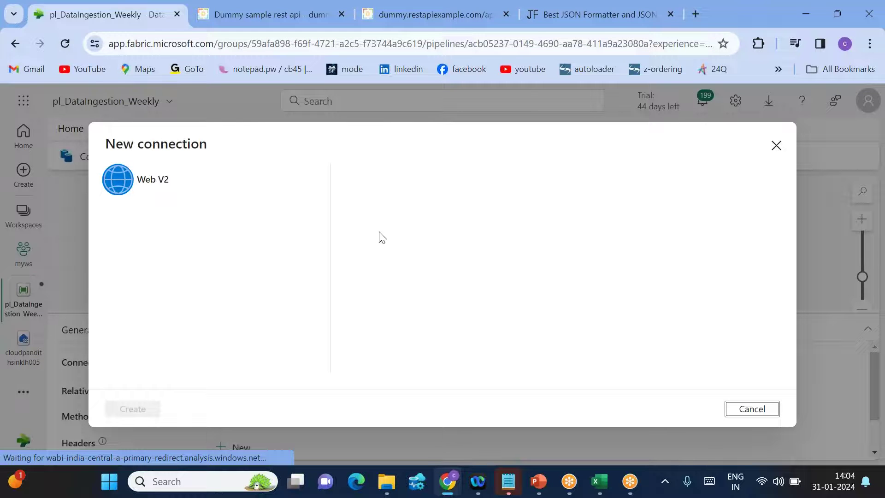
{"action": "left_click", "coordinate": [162, 189]}
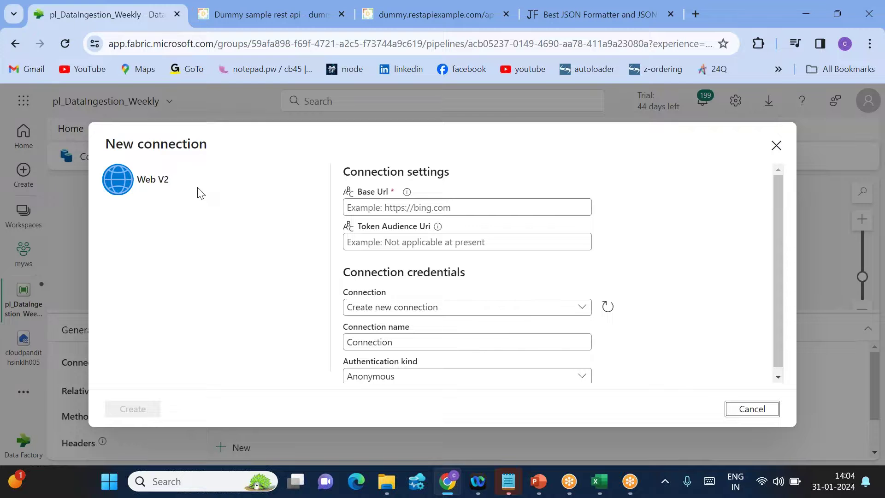
{"action": "left_click", "coordinate": [377, 18]}
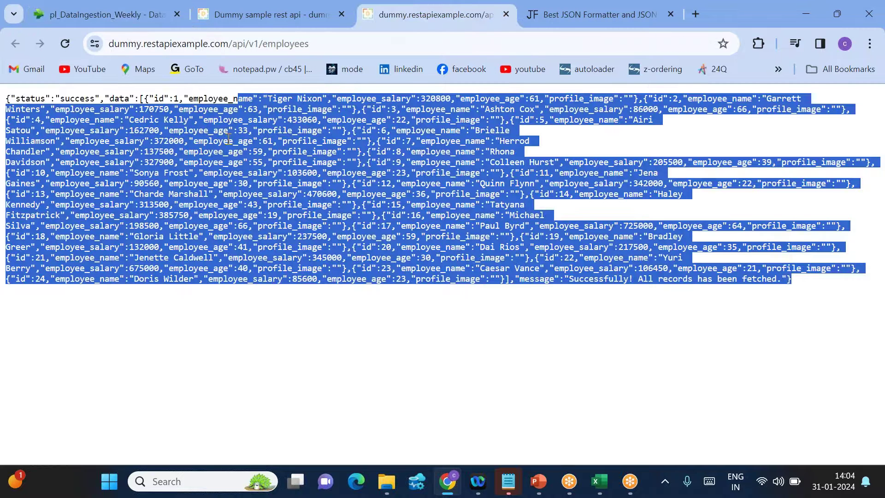
{"action": "left_click", "coordinate": [337, 44]}
{"action": "key", "text": "ctrl+c"}
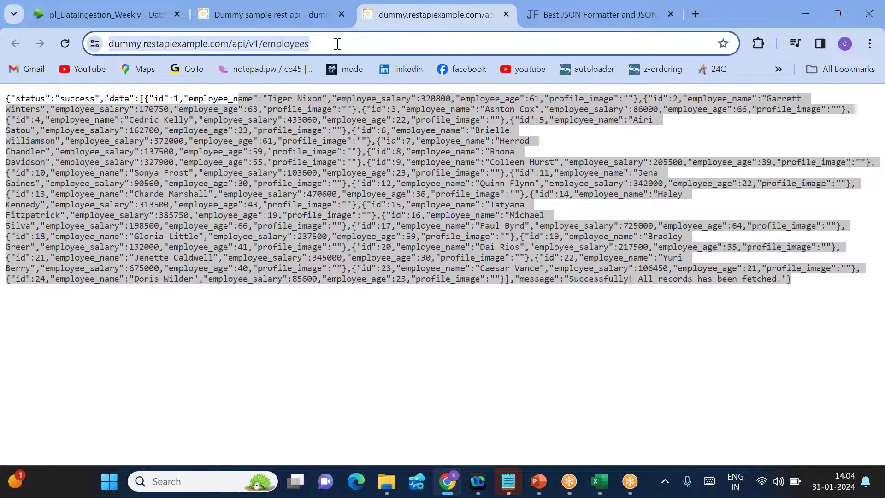
{"action": "left_click", "coordinate": [111, 15]}
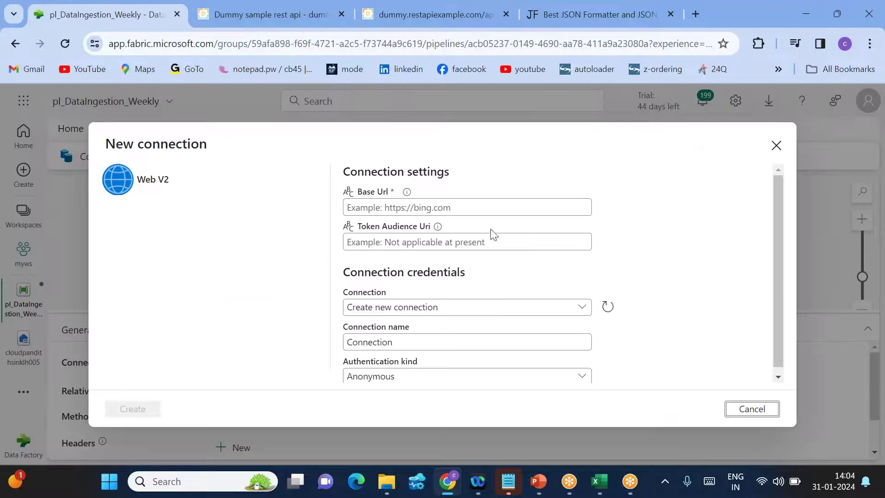
{"action": "left_click", "coordinate": [377, 207]}
{"action": "key", "text": "ctrl+v"}
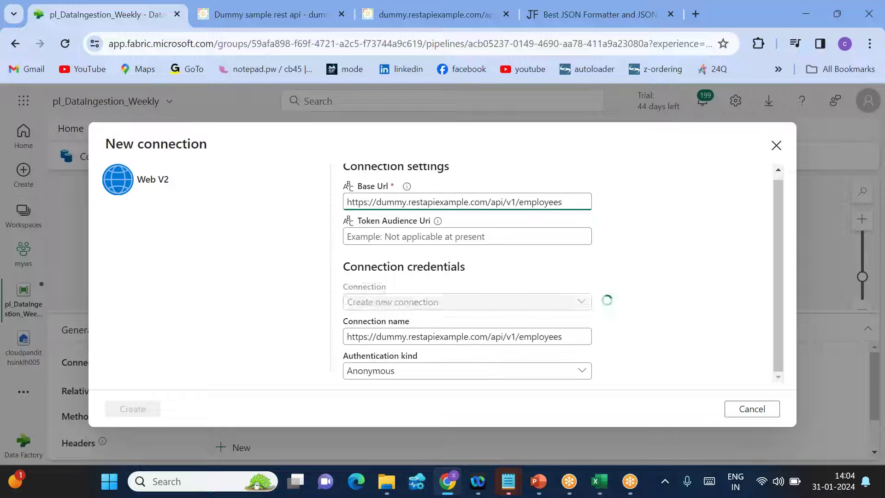
{"action": "triple_click", "coordinate": [381, 334]}
{"action": "type", "text": "ls_restapi_source"}
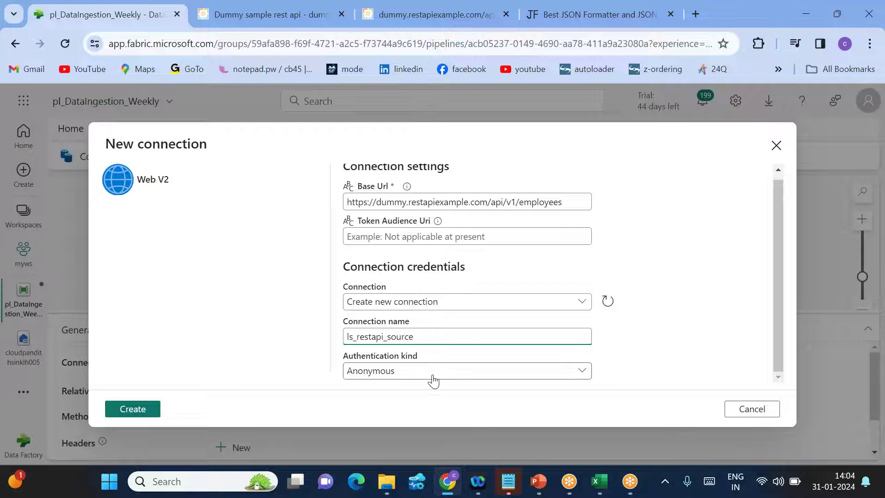
Keep Anonymous as the authentication kind and create the ls_restapi_source connection
{"action": "left_click", "coordinate": [396, 374]}
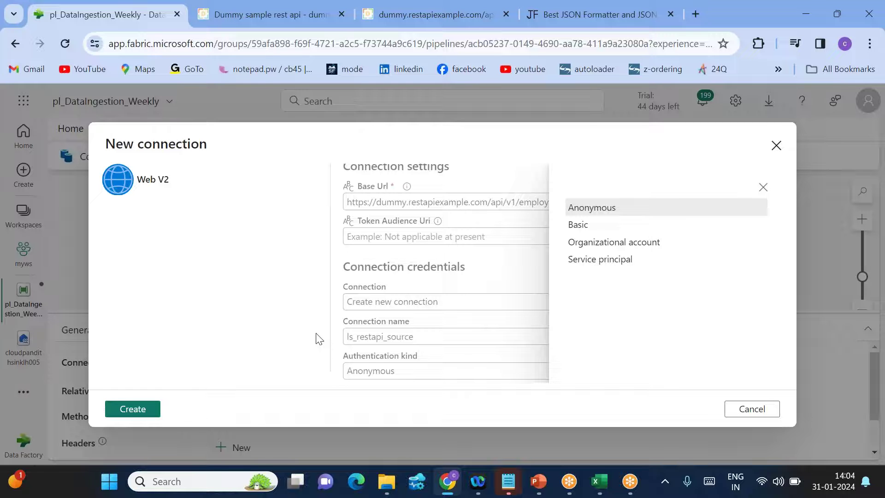
{"action": "left_click", "coordinate": [594, 207]}
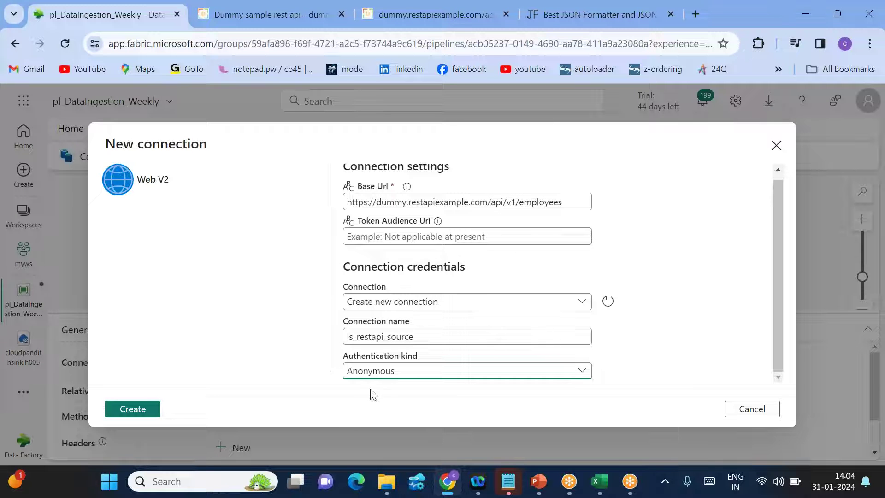
{"action": "left_click", "coordinate": [126, 419]}
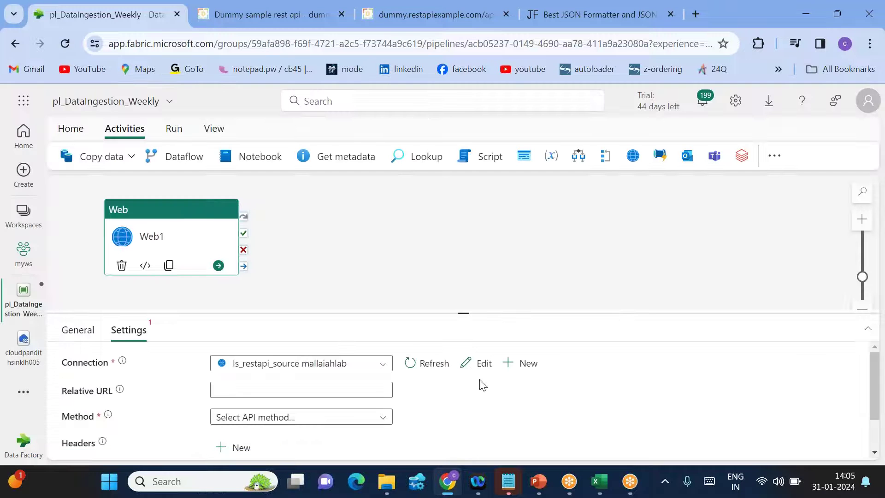
Set the Web activity's API method to GET
{"action": "scroll", "coordinate": [478, 385], "scroll_direction": "down", "scroll_amount": 1}
{"action": "left_click", "coordinate": [349, 374]}
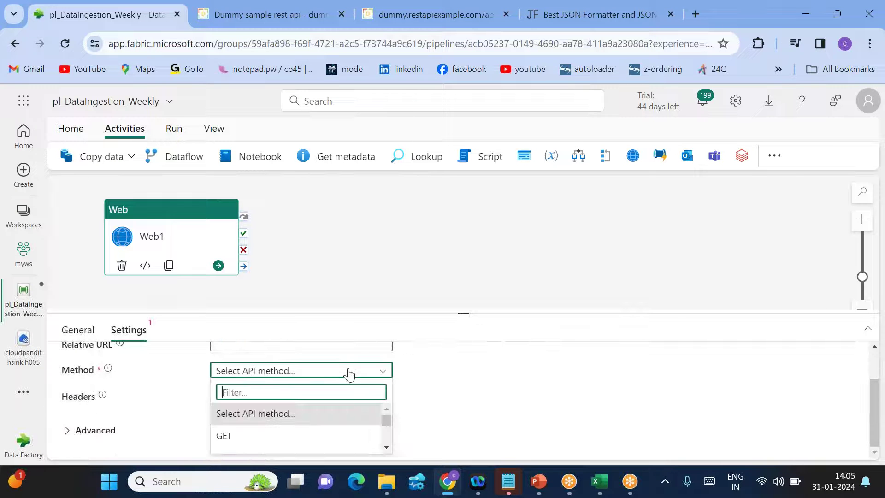
{"action": "left_click", "coordinate": [244, 437]}
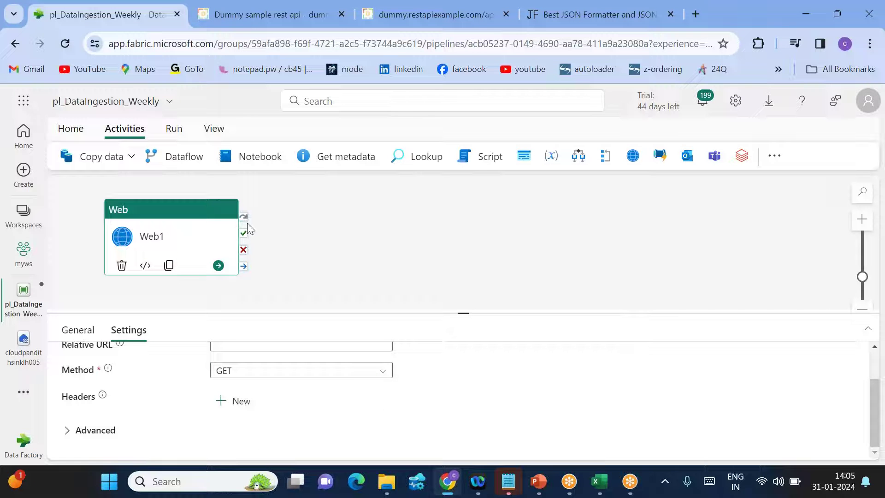
Save and run the pipeline, and open its run output in an enlarged details area
{"action": "left_click", "coordinate": [70, 129]}
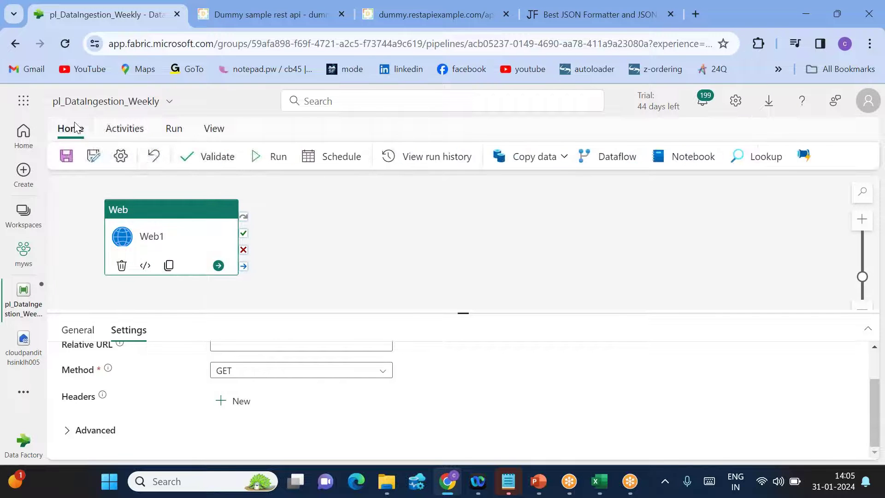
{"action": "left_click", "coordinate": [271, 160]}
{"action": "left_click", "coordinate": [441, 330]}
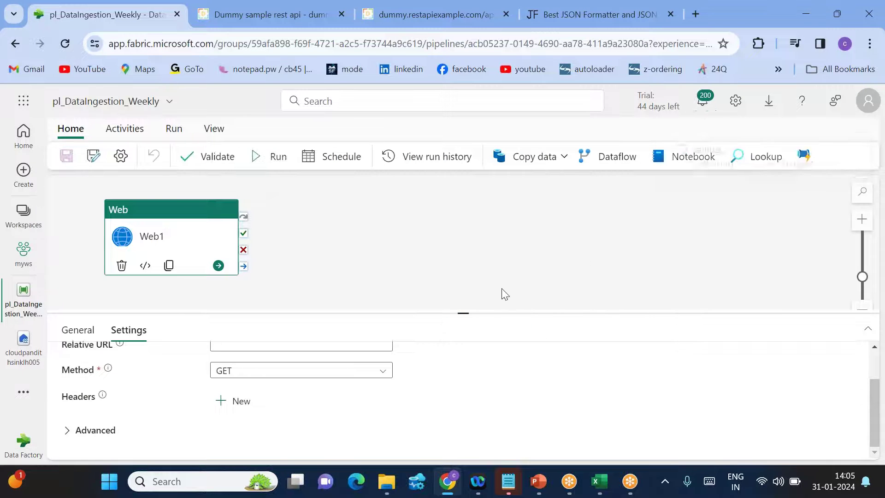
{"action": "left_click_drag", "start_coordinate": [462, 312], "coordinate": [456, 299]}
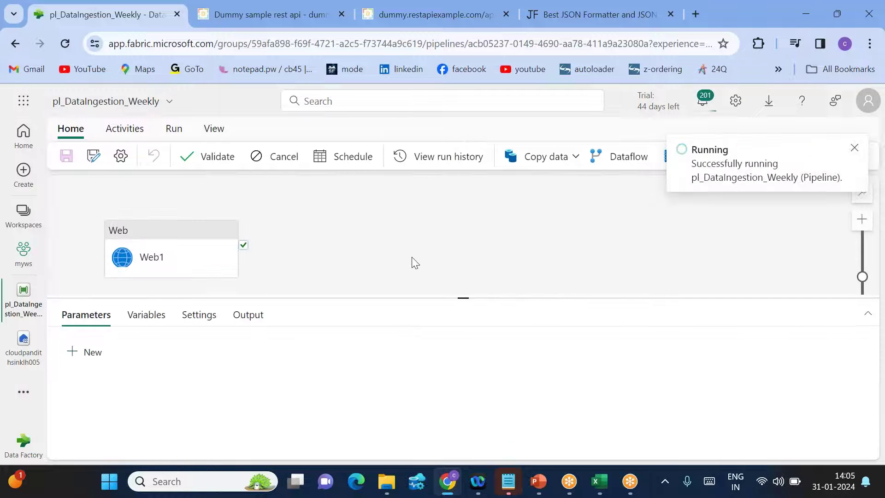
{"action": "left_click", "coordinate": [254, 316]}
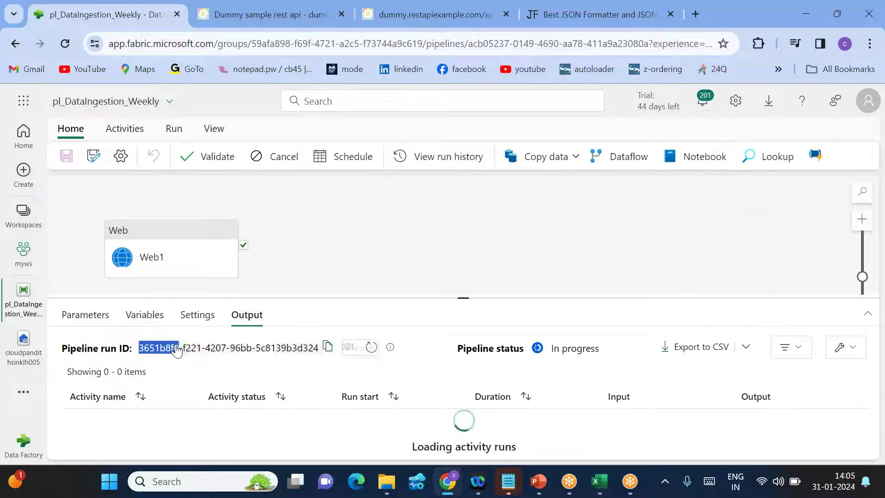
{"action": "left_click_drag", "start_coordinate": [458, 297], "coordinate": [458, 280]}
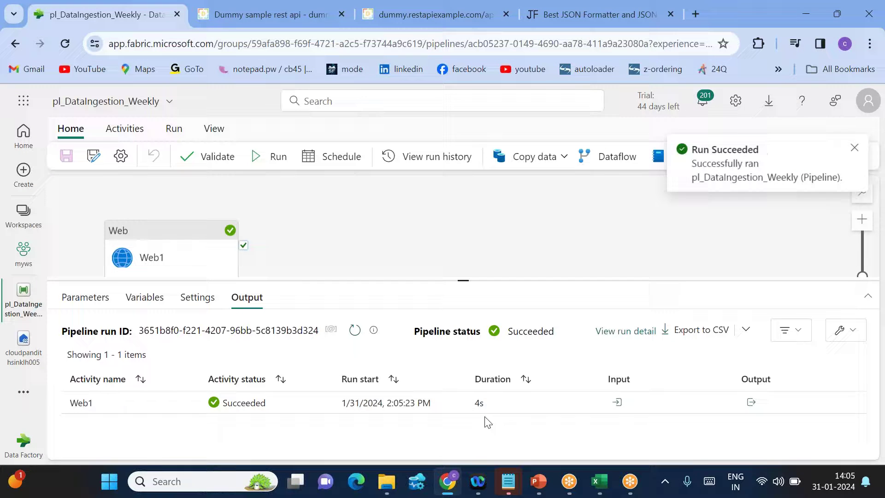
Examine the Web1 activity's run duration and its JSON output, including the status field and the employee records in the data array
{"action": "double_click", "coordinate": [477, 405]}
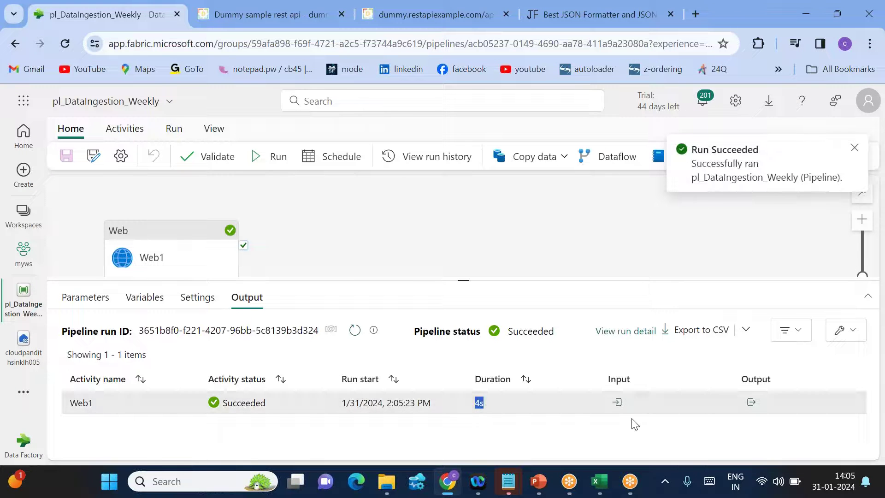
{"action": "left_click", "coordinate": [751, 403]}
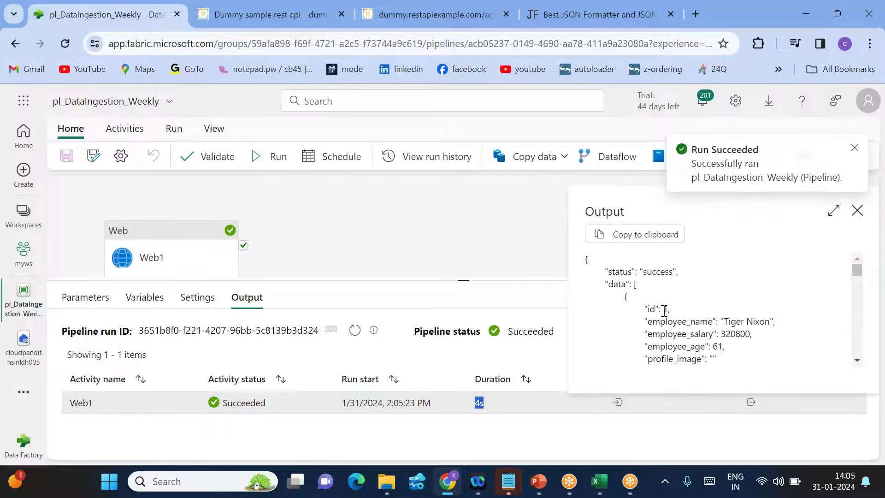
{"action": "scroll", "coordinate": [663, 311], "scroll_direction": "down", "scroll_amount": 2}
{"action": "scroll", "coordinate": [663, 323], "scroll_direction": "up", "scroll_amount": 2}
{"action": "left_click_drag", "start_coordinate": [624, 297], "coordinate": [648, 336]}
{"action": "scroll", "coordinate": [636, 318], "scroll_direction": "down", "scroll_amount": 2}
{"action": "left_click_drag", "start_coordinate": [624, 300], "coordinate": [628, 322]}
{"action": "scroll", "coordinate": [651, 340], "scroll_direction": "up", "scroll_amount": 3}
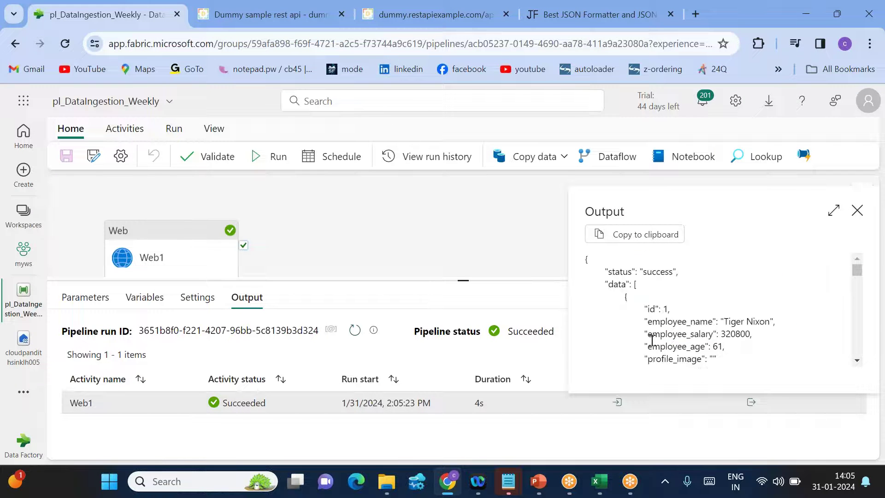
{"action": "left_click_drag", "start_coordinate": [585, 260], "coordinate": [632, 332]}
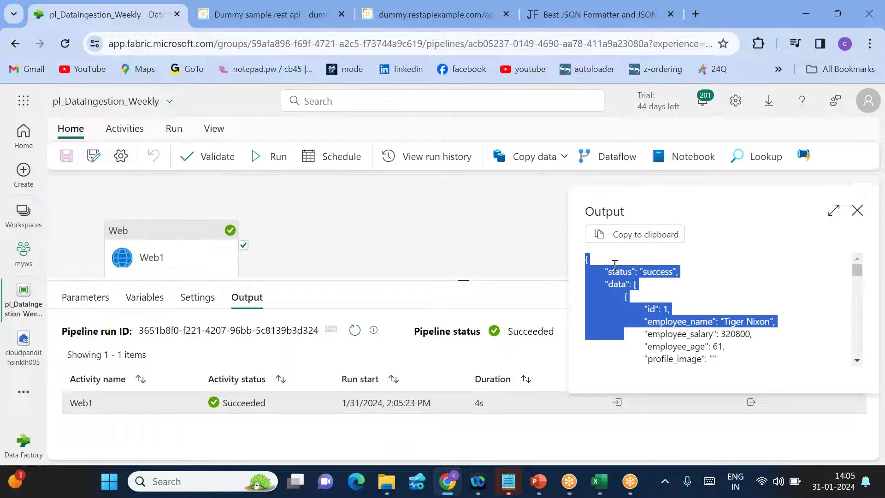
{"action": "double_click", "coordinate": [601, 213]}
{"action": "left_click_drag", "start_coordinate": [586, 259], "coordinate": [652, 328]}
{"action": "left_click", "coordinate": [673, 312]}
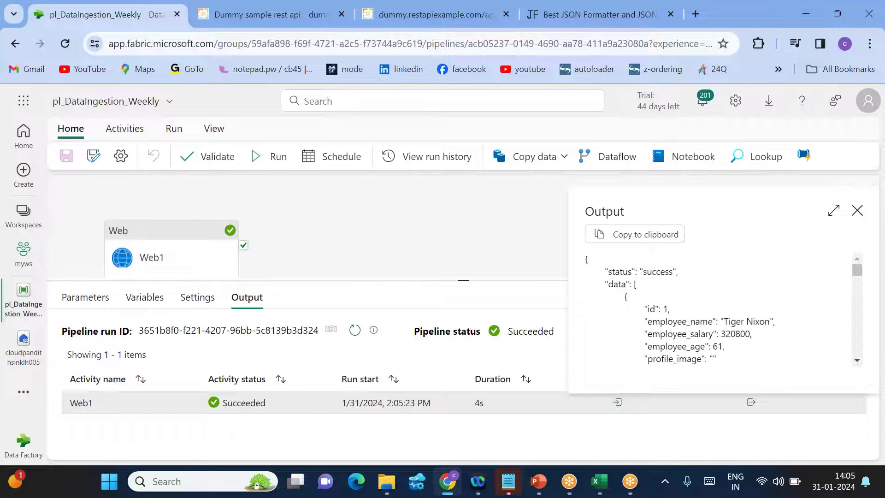
{"action": "left_click_drag", "start_coordinate": [608, 272], "coordinate": [662, 339]}
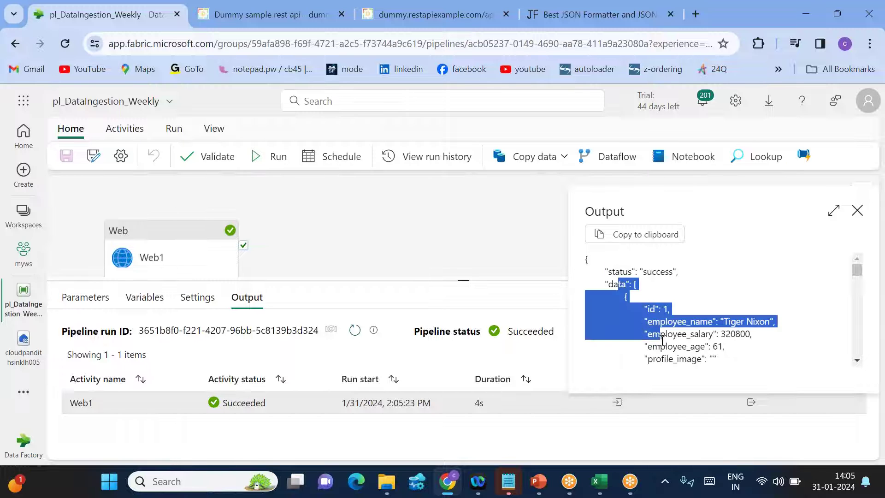
{"action": "left_click", "coordinate": [662, 338]}
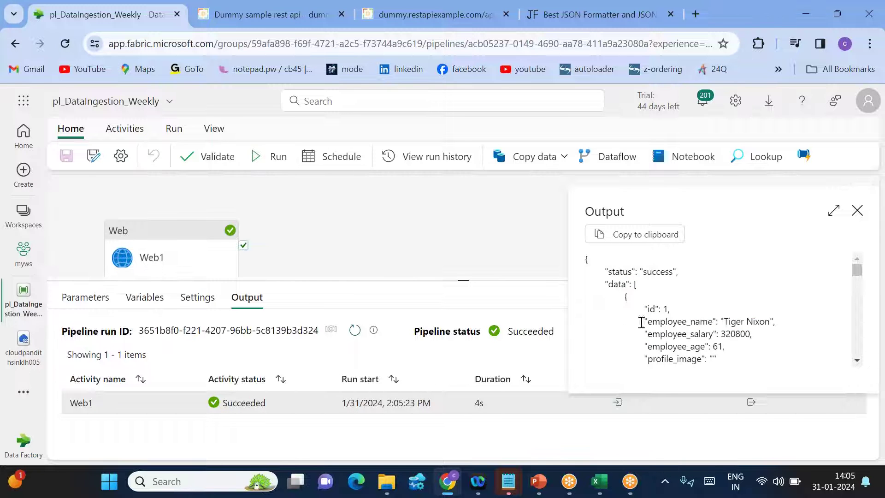
{"action": "left_click_drag", "start_coordinate": [624, 297], "coordinate": [652, 347]}
{"action": "left_click", "coordinate": [640, 285]}
{"action": "scroll", "coordinate": [642, 300], "scroll_direction": "down", "scroll_amount": 2}
{"action": "scroll", "coordinate": [632, 289], "scroll_direction": "up", "scroll_amount": 2}
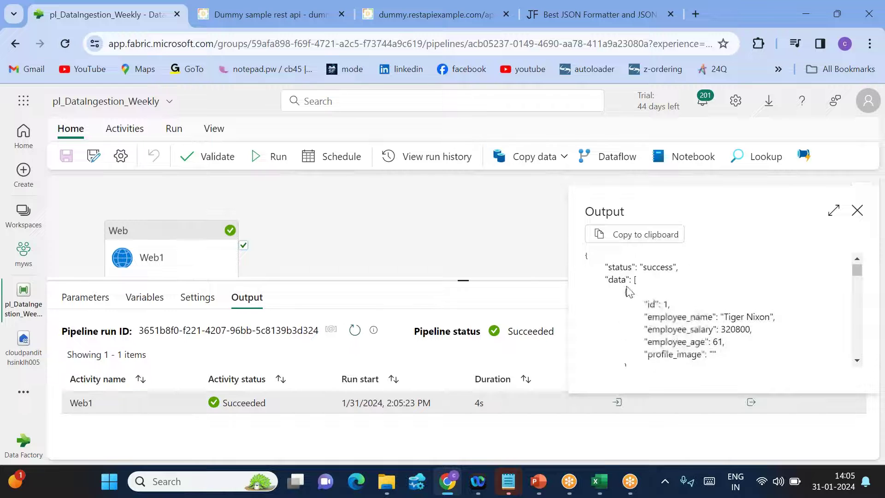
{"action": "left_click_drag", "start_coordinate": [634, 316], "coordinate": [636, 367]}
{"action": "left_click", "coordinate": [630, 316]}
{"action": "scroll", "coordinate": [692, 290], "scroll_direction": "up", "scroll_amount": 2}
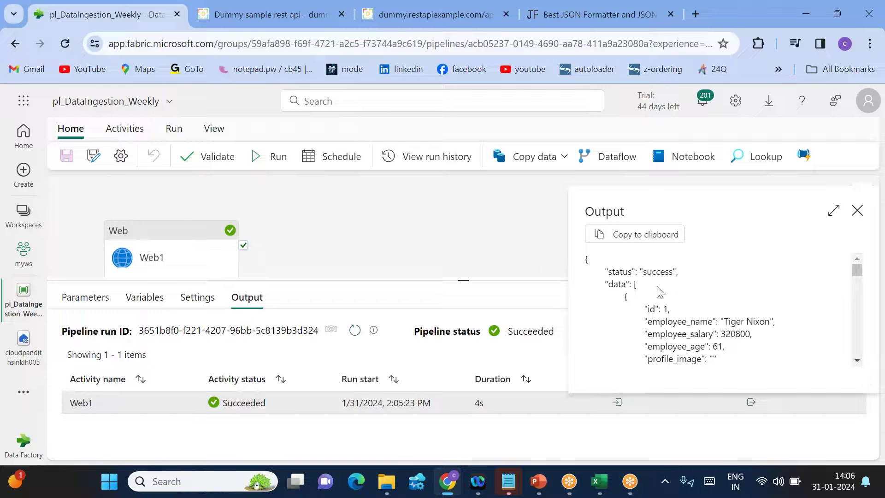
{"action": "double_click", "coordinate": [605, 211]}
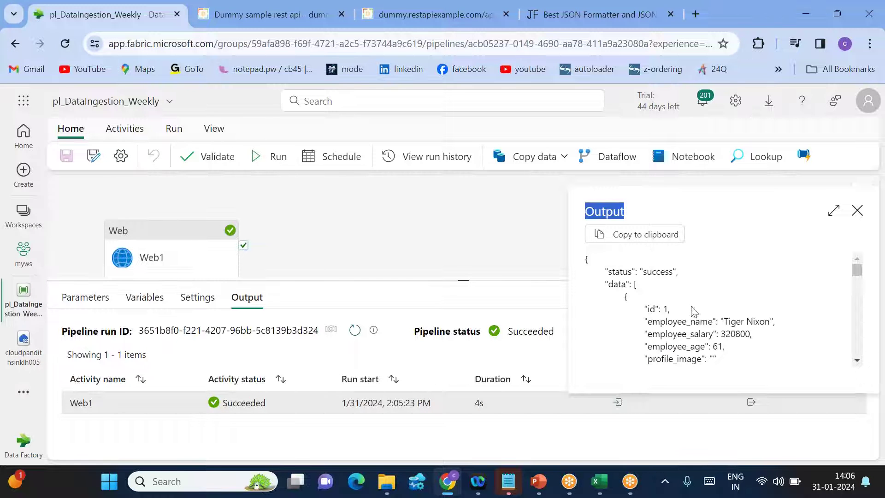
{"action": "left_click", "coordinate": [694, 204]}
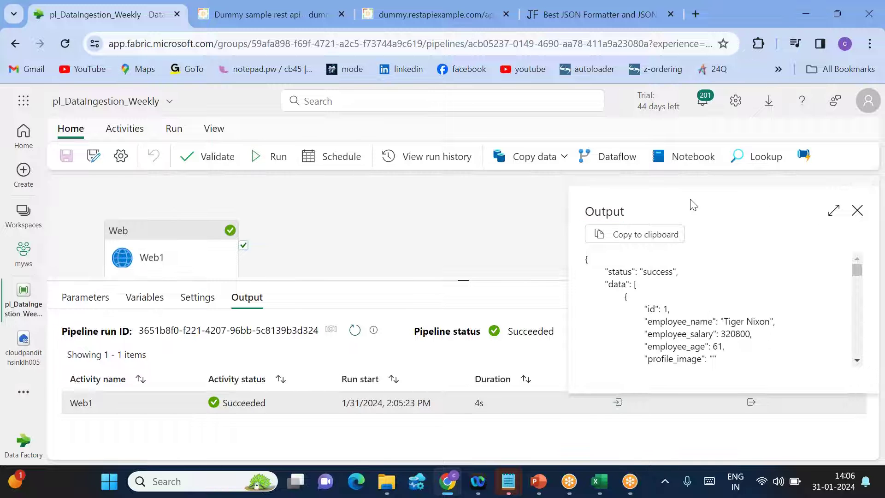
{"action": "double_click", "coordinate": [606, 212]}
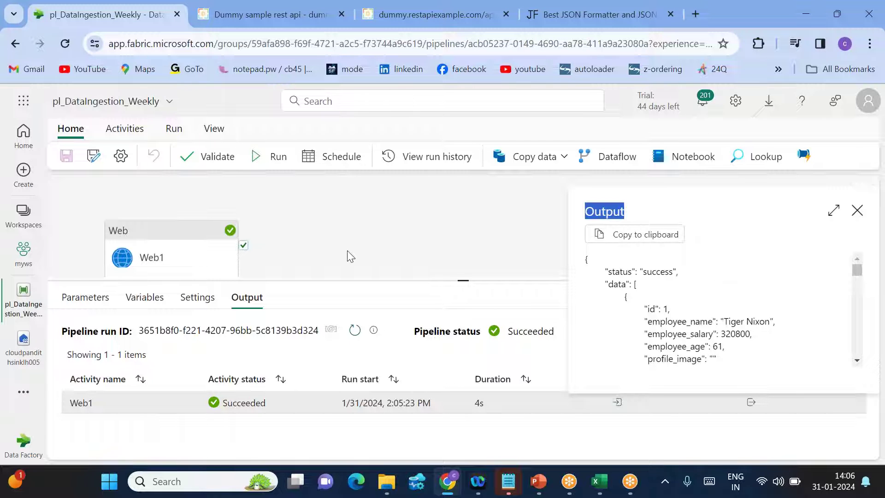
{"action": "key", "text": "Escape"}
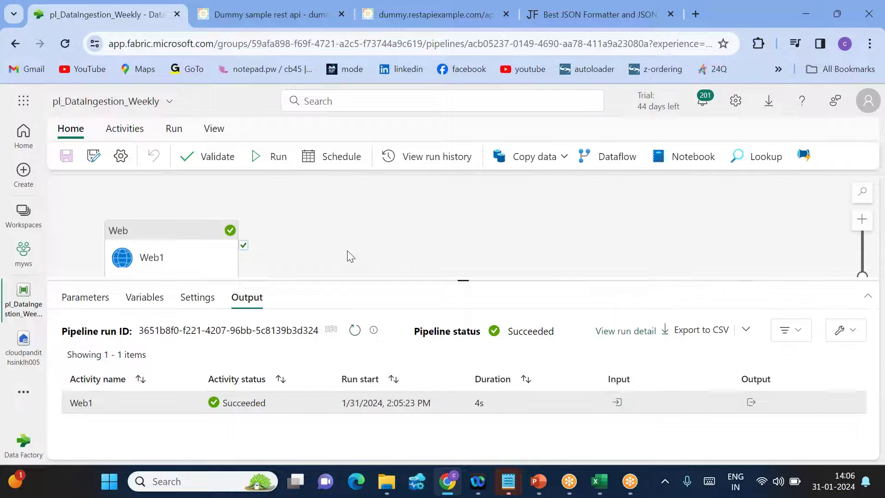
Add a String pipeline variable named pl_var_restresponse
{"action": "left_click", "coordinate": [143, 299]}
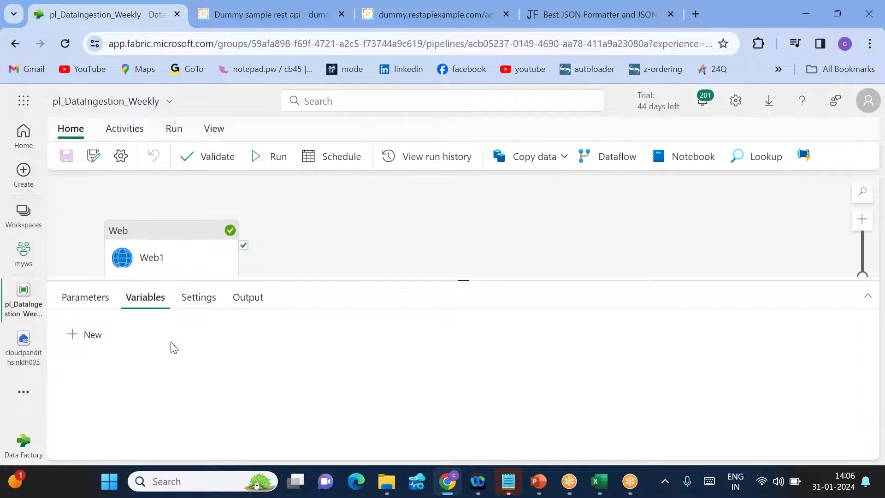
{"action": "left_click", "coordinate": [91, 337]}
{"action": "left_click", "coordinate": [125, 384]}
{"action": "type", "text": "pl_var_restresponse"}
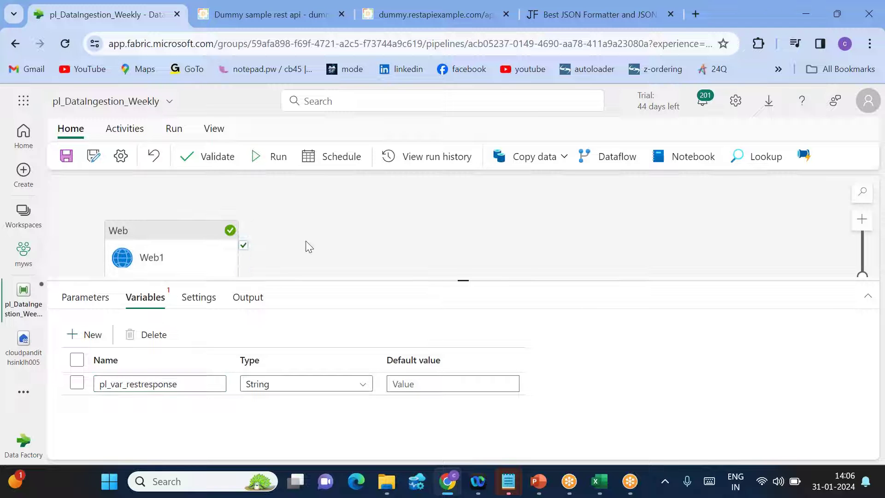
Review the JSON response in the Web1 activity's run output once more and close it
{"action": "left_click", "coordinate": [245, 297]}
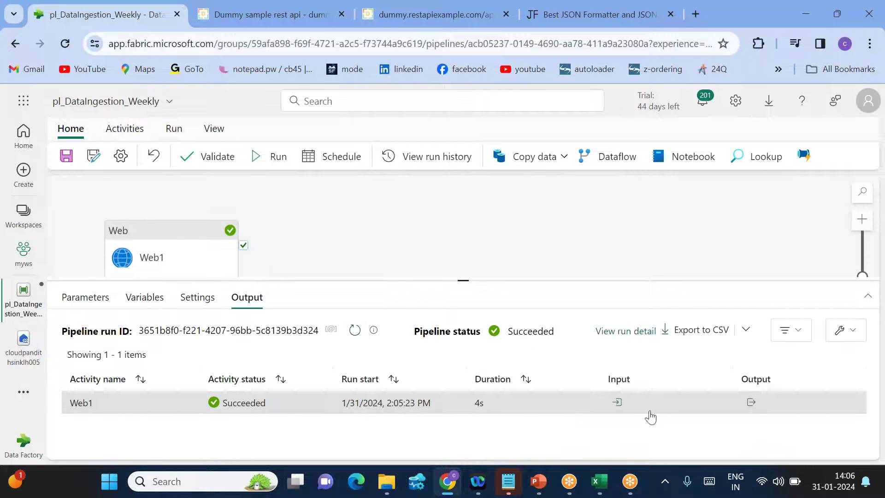
{"action": "left_click", "coordinate": [751, 402]}
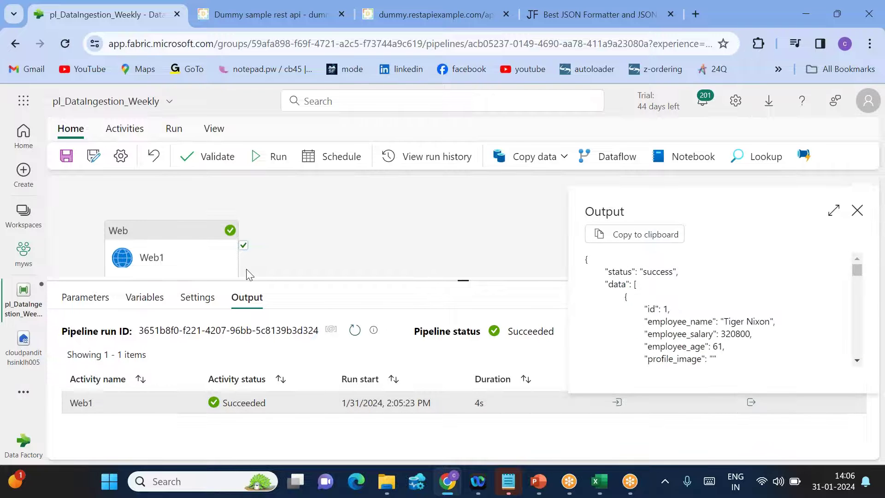
{"action": "double_click", "coordinate": [608, 212]}
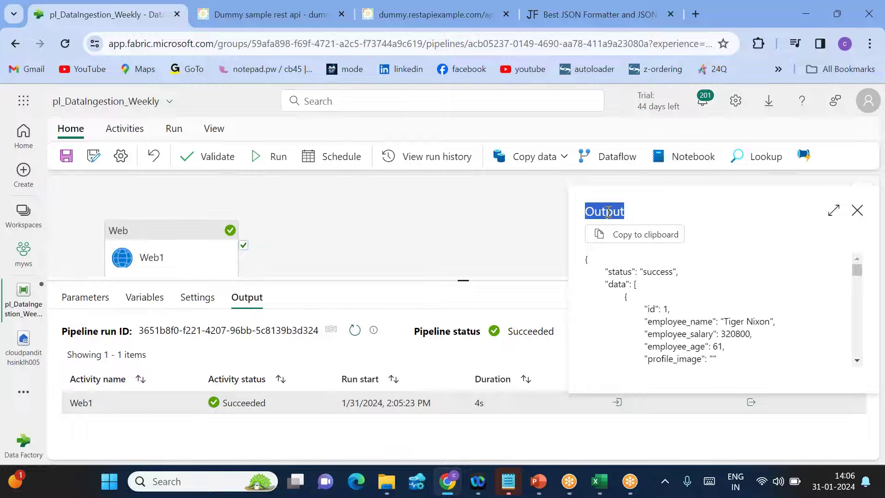
{"action": "left_click_drag", "start_coordinate": [588, 259], "coordinate": [656, 321]}
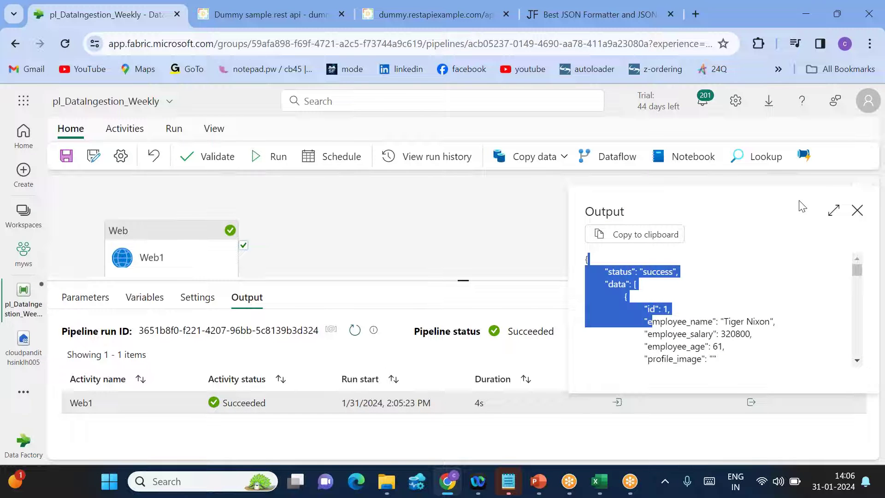
{"action": "left_click", "coordinate": [430, 256]}
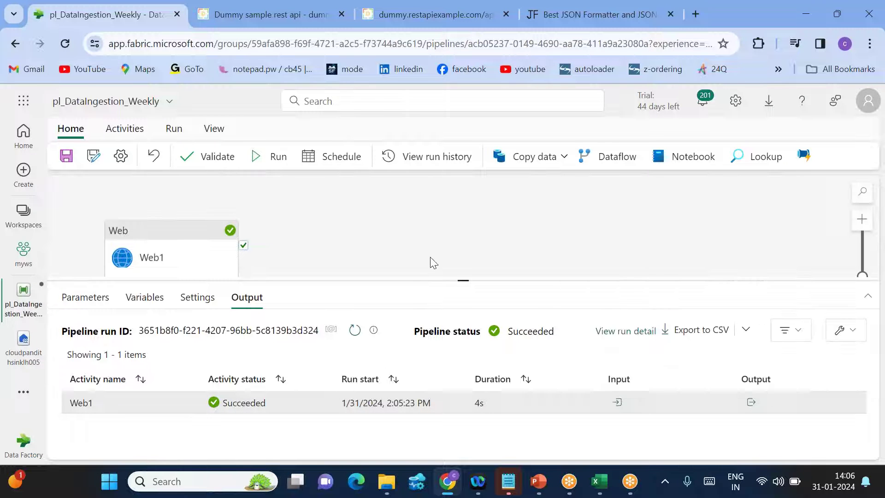
Add a Set variable activity to the pipeline and connect Web1's success output to it
{"action": "left_click", "coordinate": [126, 130]}
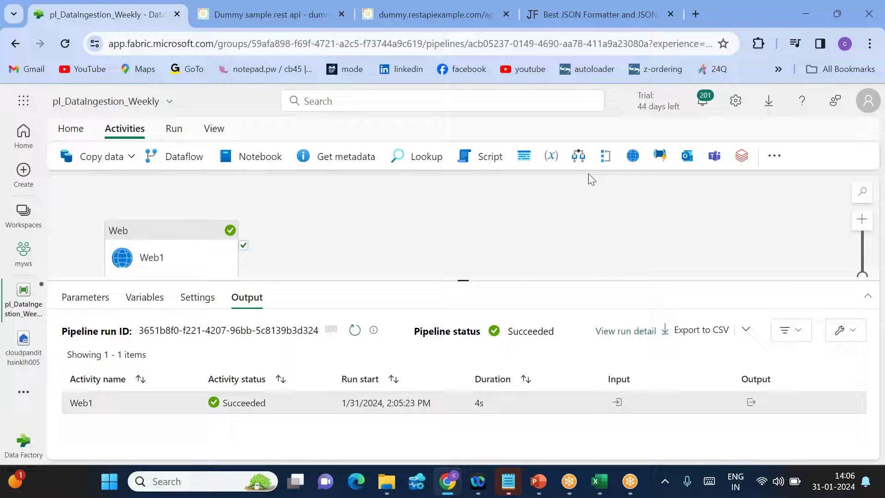
{"action": "left_click", "coordinate": [551, 157]}
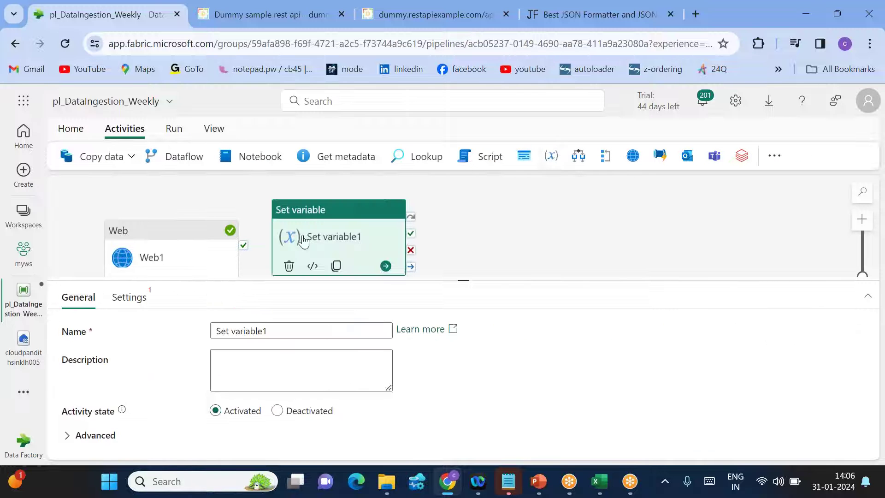
{"action": "left_click_drag", "start_coordinate": [243, 245], "coordinate": [319, 243]}
Configure the Set variable activity to assign the pipeline variable pl_var_restresponse
{"action": "left_click", "coordinate": [129, 298]}
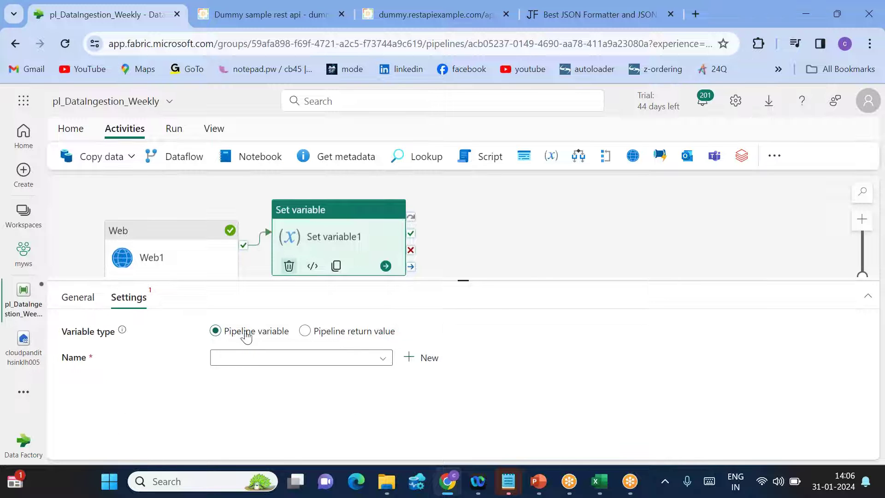
{"action": "left_click", "coordinate": [245, 363]}
{"action": "left_click", "coordinate": [254, 378]}
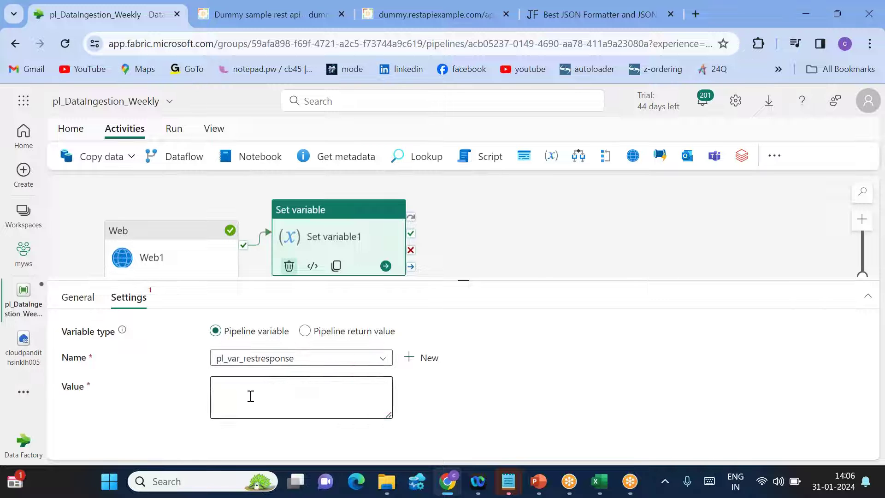
Set the Set variable activity's value to the dynamic expression @{activity('Web1').output}
{"action": "left_click", "coordinate": [251, 403]}
{"action": "left_click", "coordinate": [239, 428]}
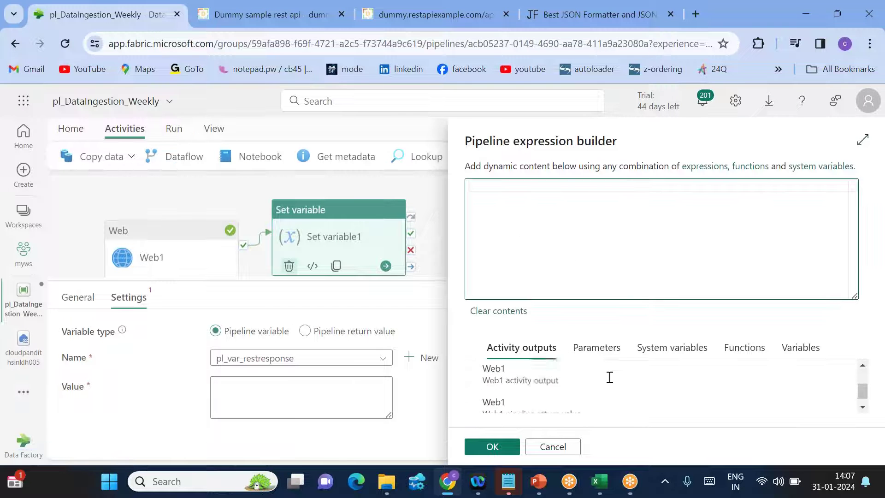
{"action": "left_click", "coordinate": [546, 392]}
{"action": "left_click", "coordinate": [607, 194]}
{"action": "type", "text": "}"}
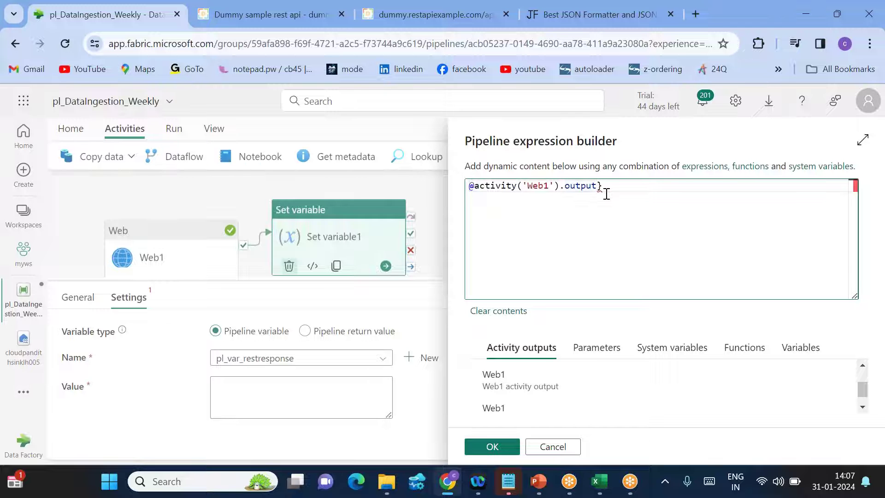
{"action": "type", "text": "{"}
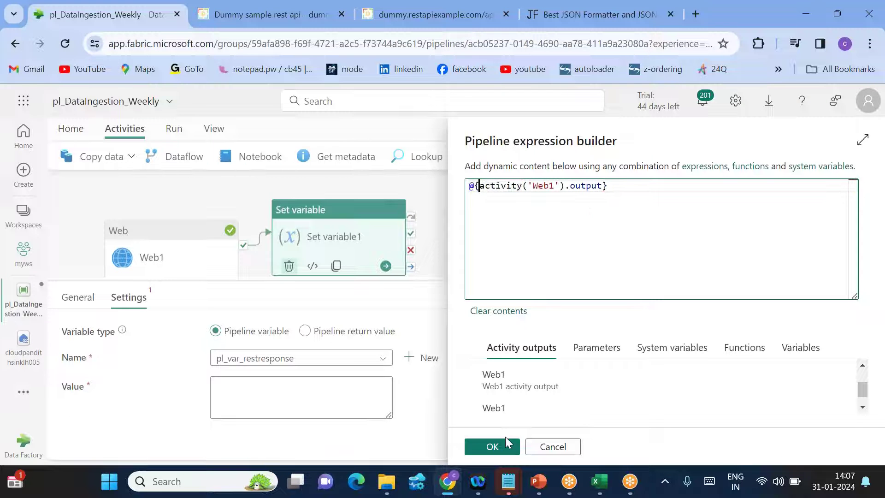
{"action": "left_click", "coordinate": [493, 446]}
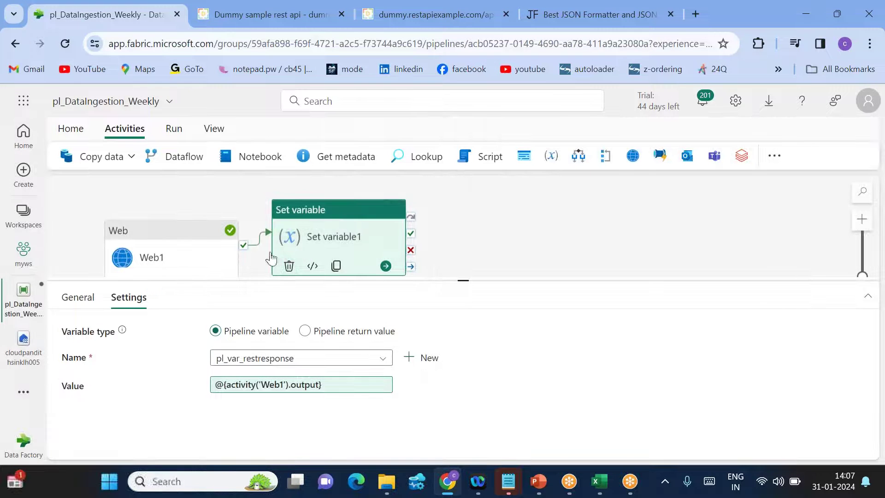
Save and run the pl_DataIngestion_Weekly pipeline
{"action": "left_click", "coordinate": [93, 133]}
{"action": "left_click", "coordinate": [272, 156]}
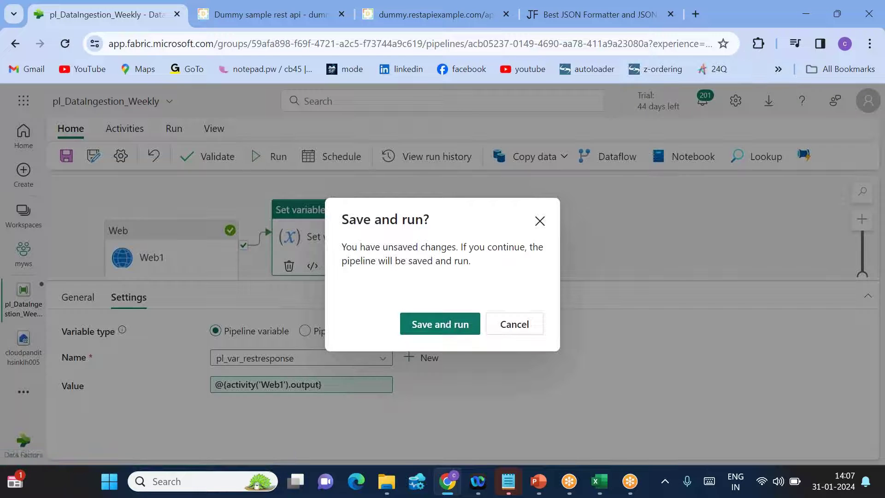
{"action": "left_click", "coordinate": [449, 324]}
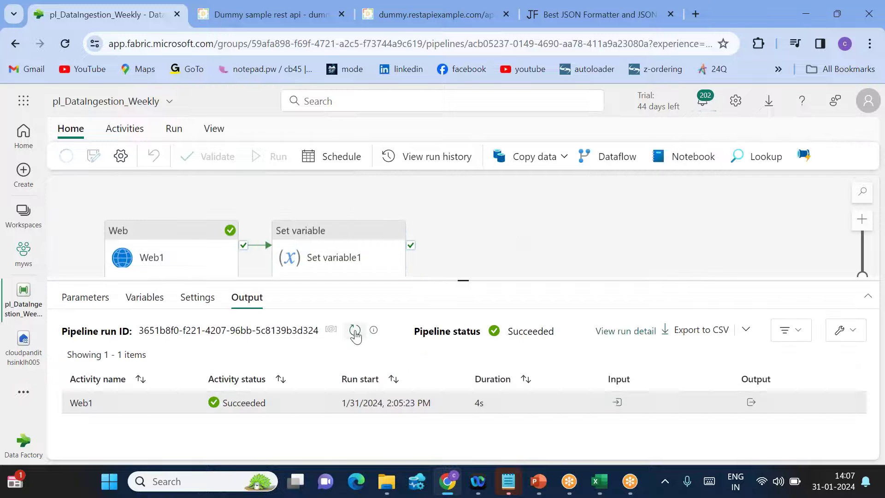
Refresh the pipeline run's activity status repeatedly until the Web1 and Set variable1 activities have finished
{"action": "left_click", "coordinate": [354, 331]}
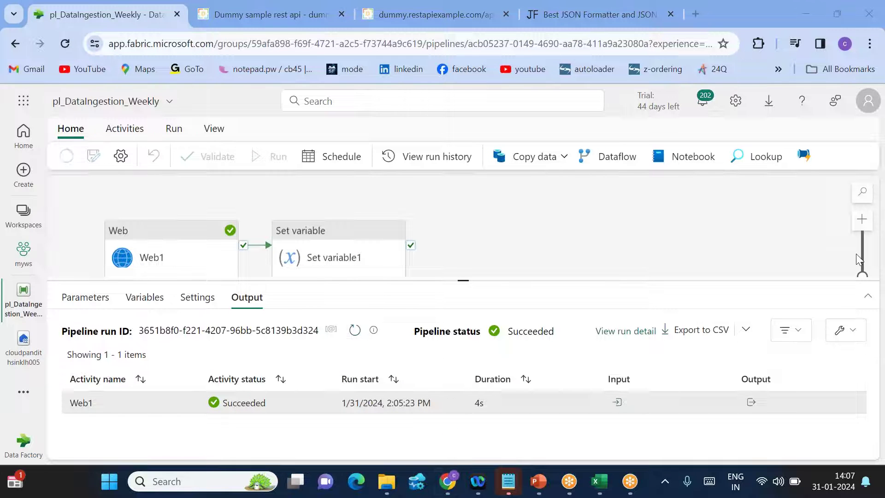
{"action": "left_click", "coordinate": [355, 331]}
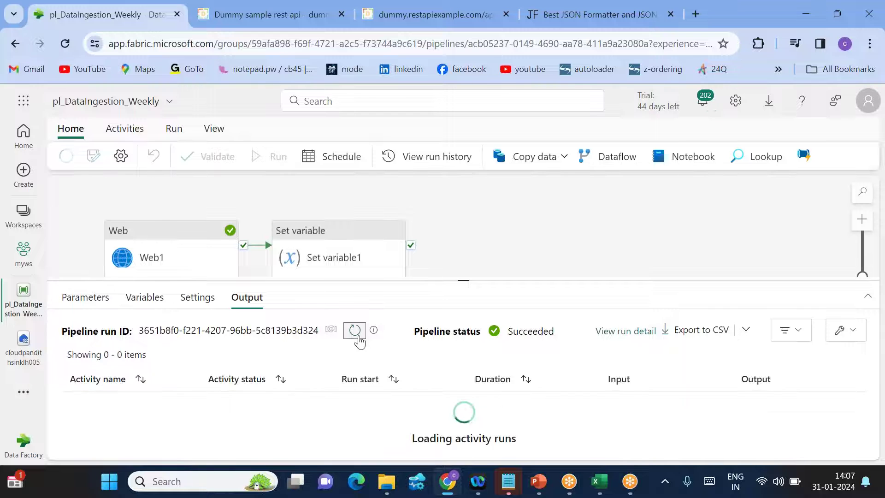
{"action": "left_click", "coordinate": [356, 332]}
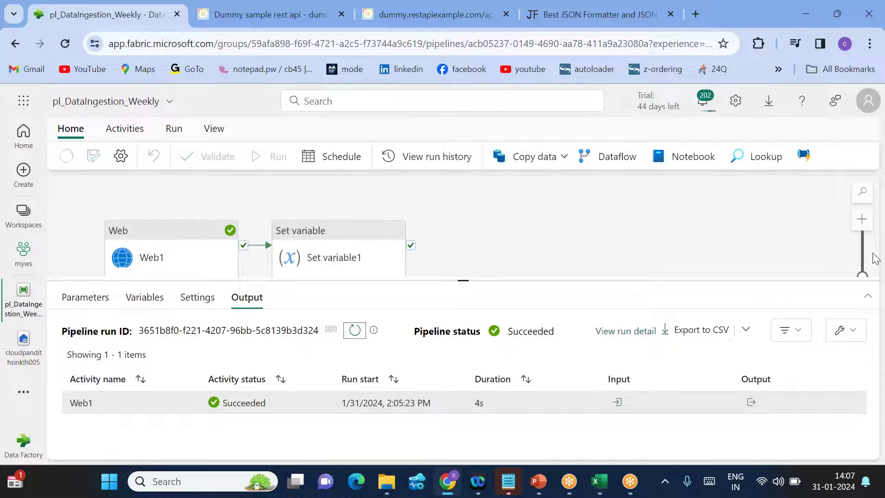
{"action": "left_click", "coordinate": [356, 335]}
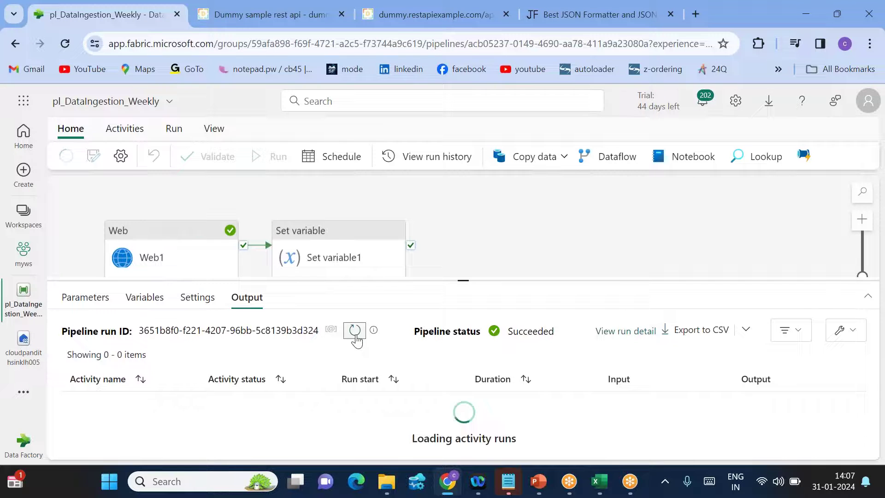
{"action": "left_click", "coordinate": [355, 335]}
{"action": "left_click_drag", "start_coordinate": [468, 247], "coordinate": [467, 222]}
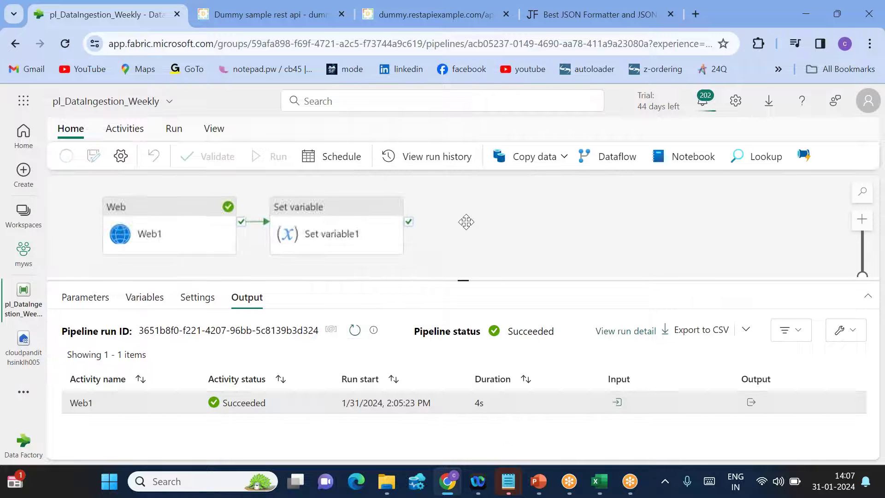
{"action": "left_click", "coordinate": [355, 331]}
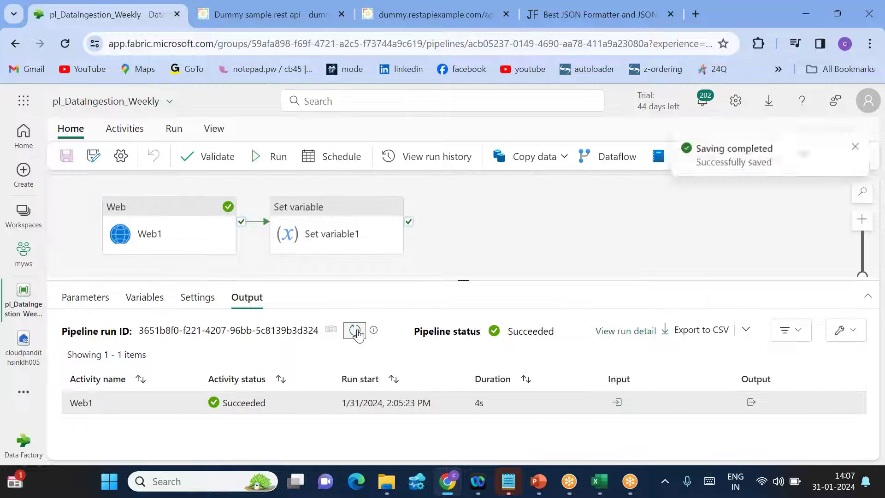
{"action": "left_click", "coordinate": [355, 331]}
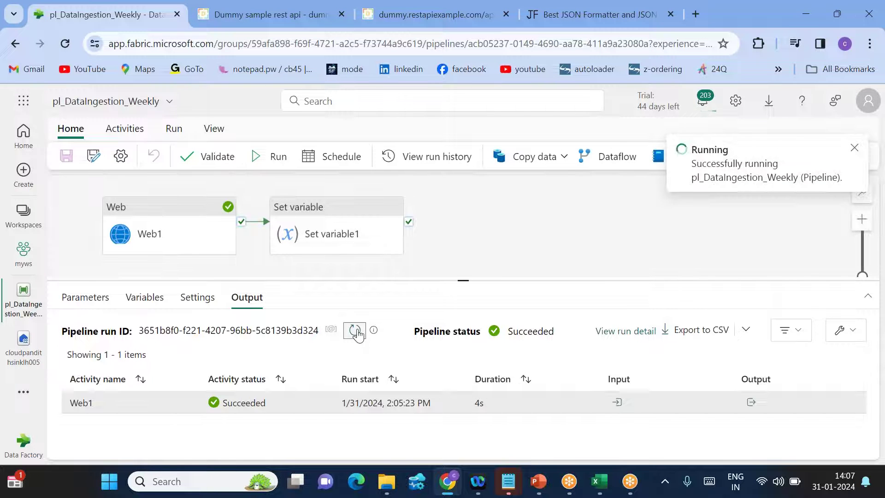
{"action": "left_click", "coordinate": [354, 330]}
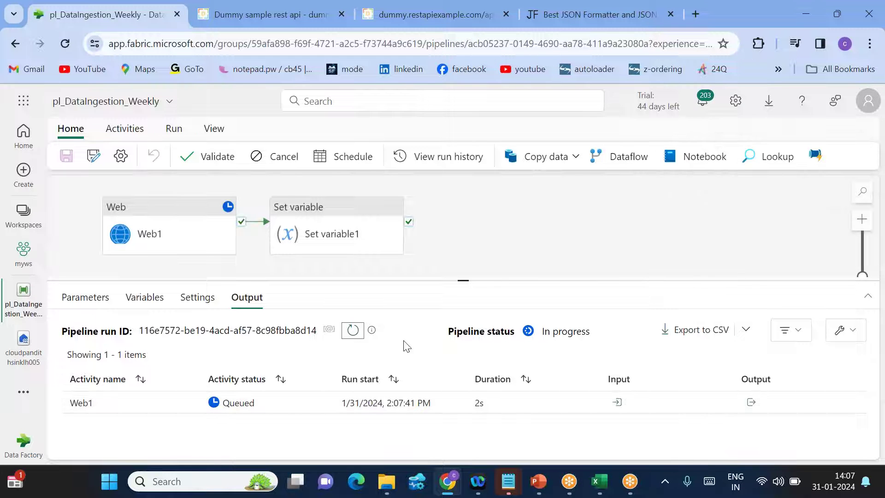
{"action": "left_click", "coordinate": [353, 330]}
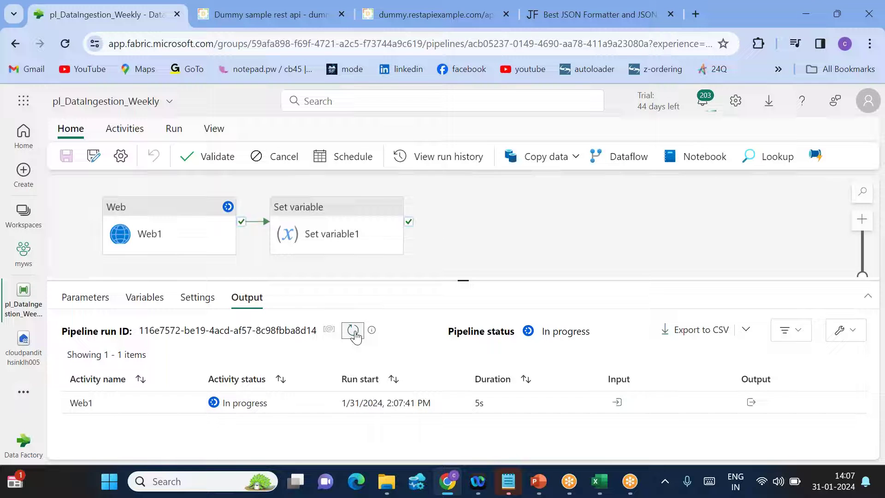
{"action": "left_click", "coordinate": [353, 330]}
{"action": "left_click", "coordinate": [353, 331]}
{"action": "left_click", "coordinate": [353, 331]}
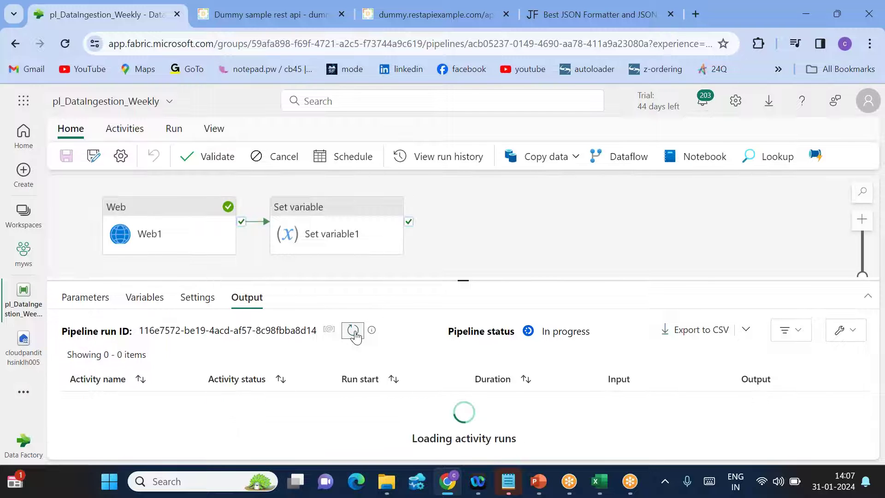
{"action": "left_click", "coordinate": [353, 330]}
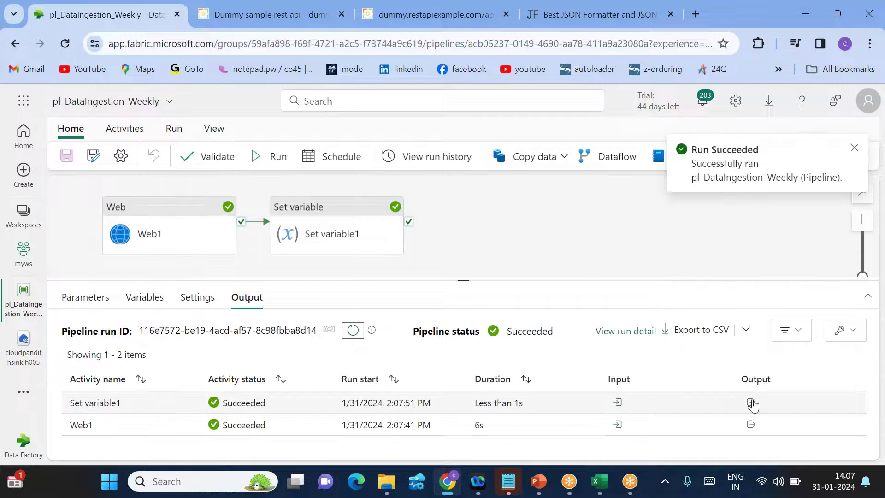
Examine the Set variable1 activity's run input and output for the stored REST response, closing each view
{"action": "left_click", "coordinate": [617, 402]}
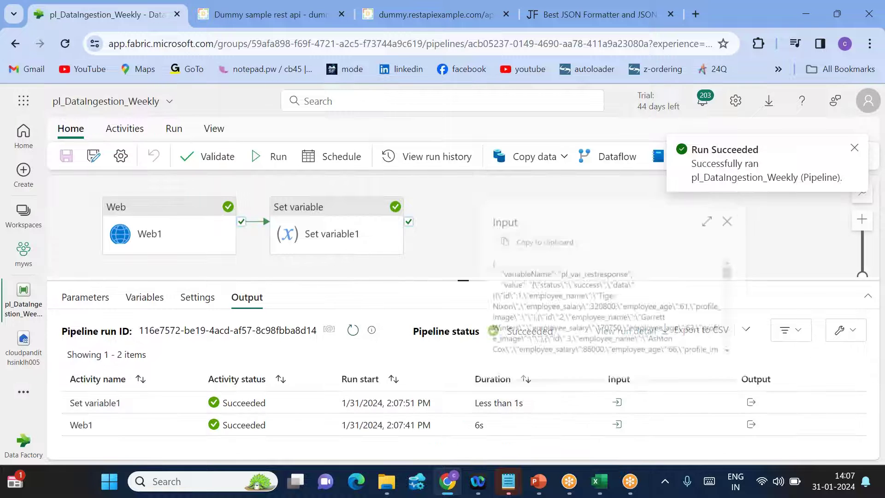
{"action": "left_click_drag", "start_coordinate": [518, 289], "coordinate": [593, 334]}
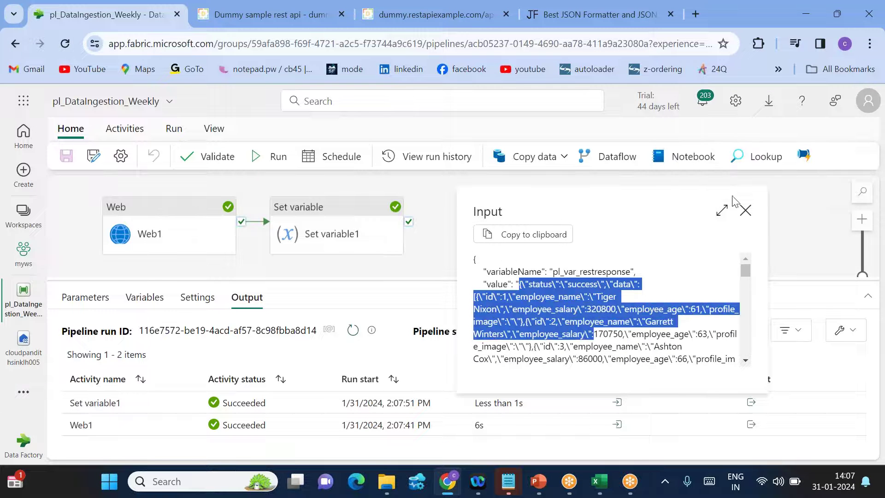
{"action": "left_click", "coordinate": [744, 211]}
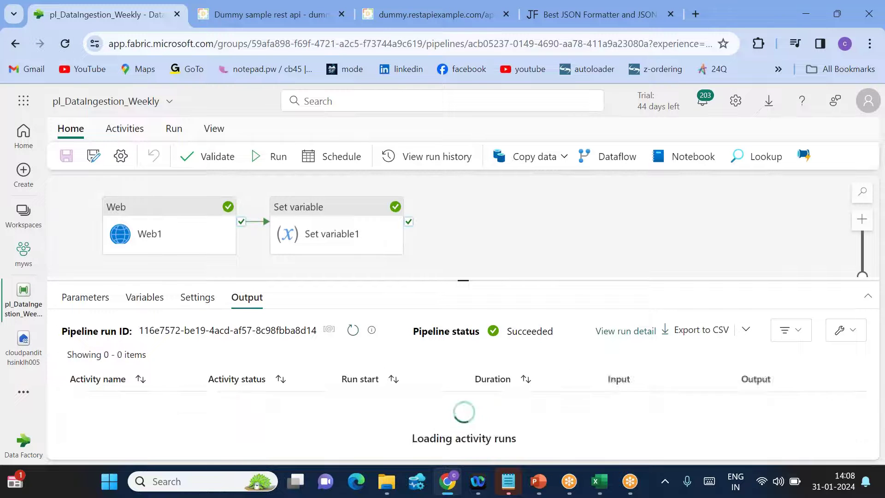
{"action": "left_click", "coordinate": [751, 402]}
{"action": "left_click_drag", "start_coordinate": [642, 284], "coordinate": [706, 363]}
{"action": "left_click", "coordinate": [488, 306]}
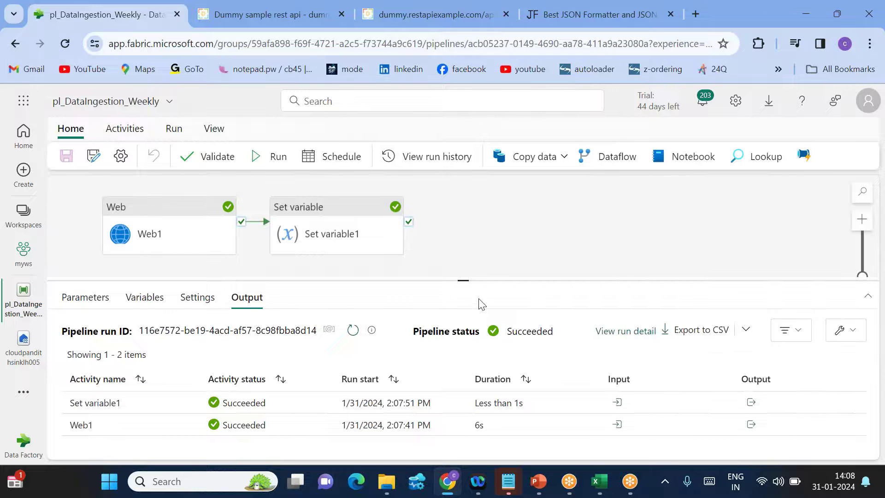
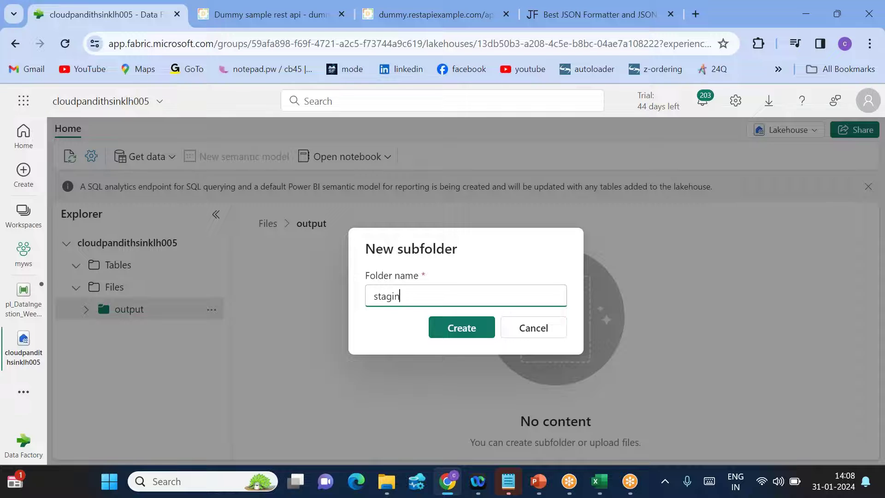
Create a subfolder named staging under the lakehouse's Files and open it
{"action": "key", "text": "Return"}
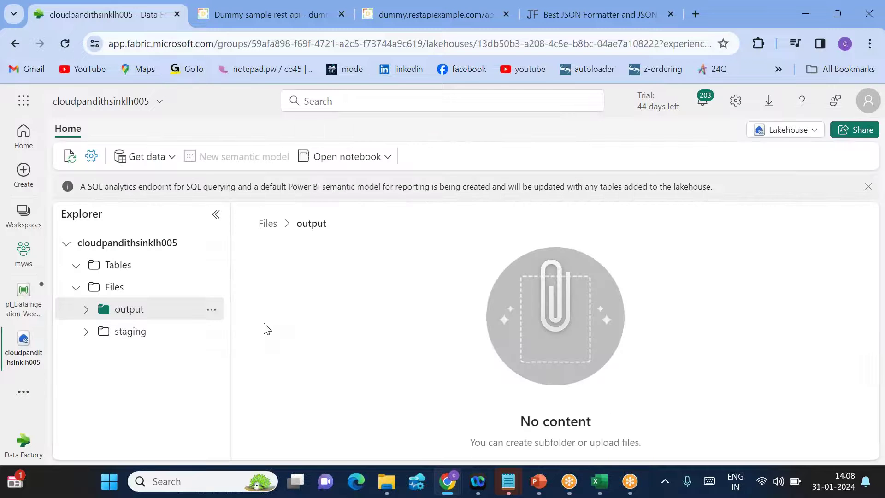
{"action": "left_click", "coordinate": [139, 332]}
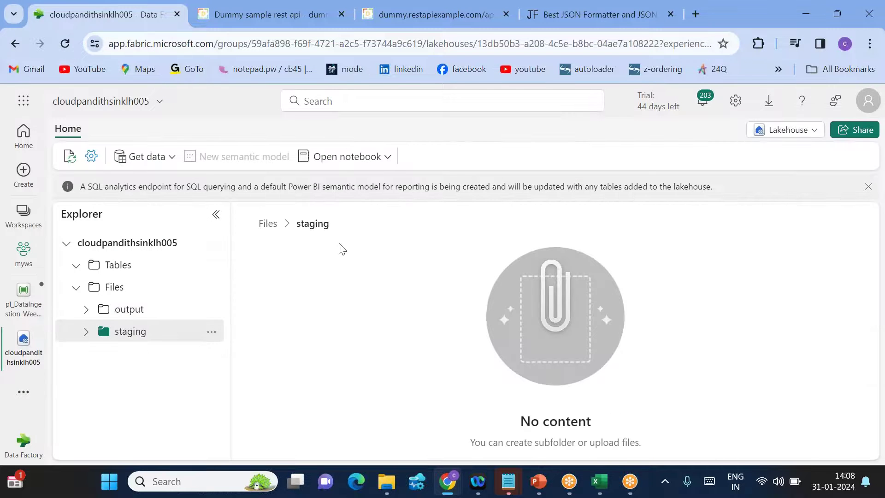
Upload job1_completed.txt from the local set-comma dataset folder to the lakehouse's staging folder and close the upload form
{"action": "left_click", "coordinate": [211, 331]}
{"action": "mouse_move", "coordinate": [278, 332]}
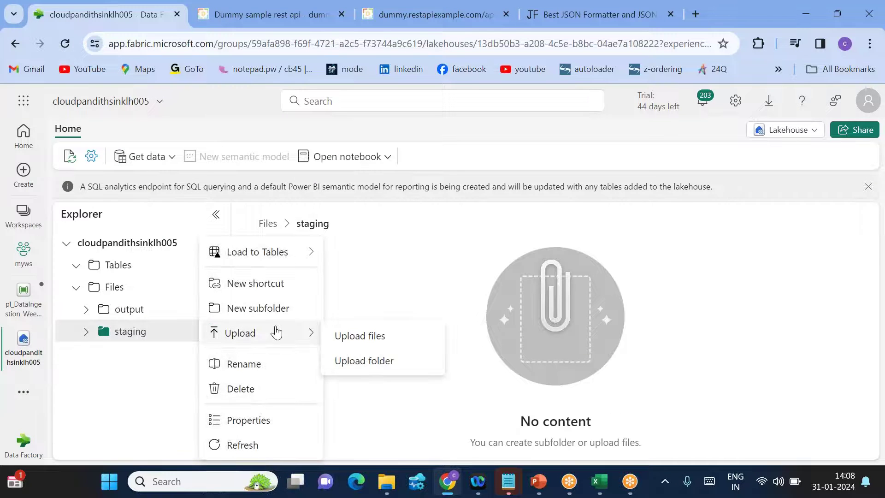
{"action": "left_click", "coordinate": [378, 340]}
{"action": "left_click", "coordinate": [590, 197]}
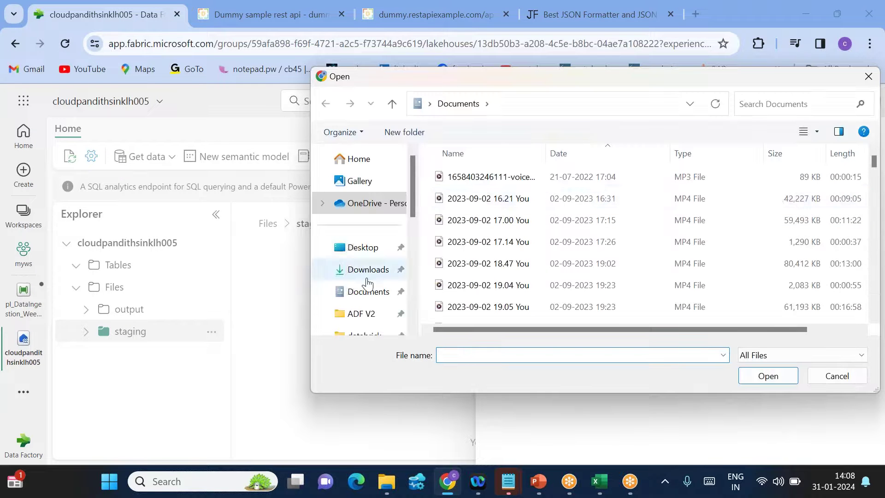
{"action": "scroll", "coordinate": [366, 283], "scroll_direction": "down", "scroll_amount": 2}
{"action": "left_click", "coordinate": [368, 221]}
{"action": "left_click", "coordinate": [481, 222]}
{"action": "double_click", "coordinate": [482, 222]}
{"action": "scroll", "coordinate": [480, 223], "scroll_direction": "down", "scroll_amount": 2}
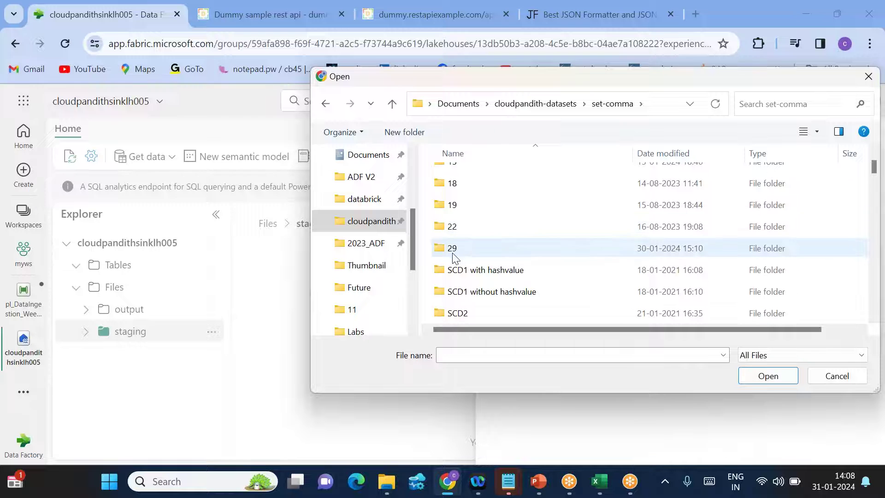
{"action": "double_click", "coordinate": [489, 187]}
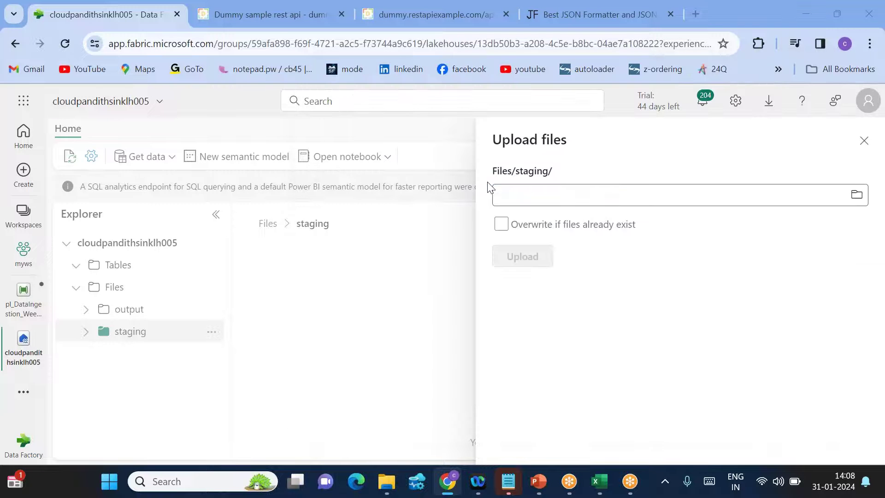
{"action": "left_click", "coordinate": [520, 257]}
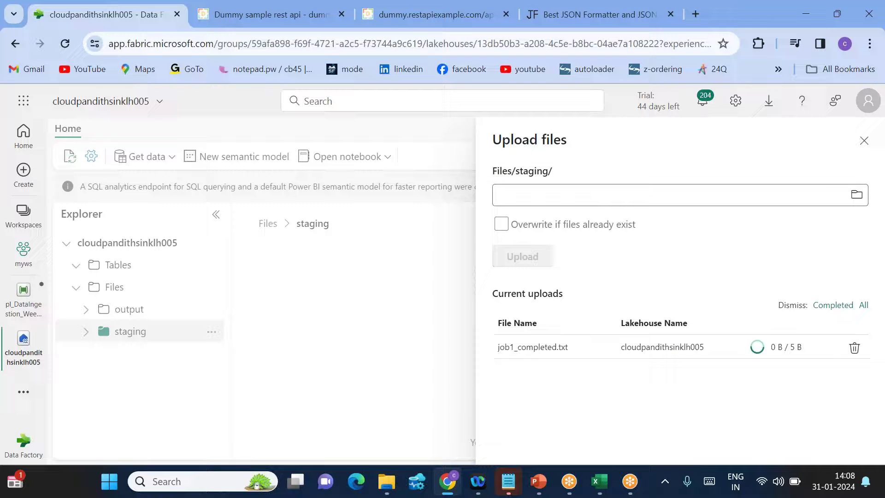
{"action": "left_click", "coordinate": [864, 141]}
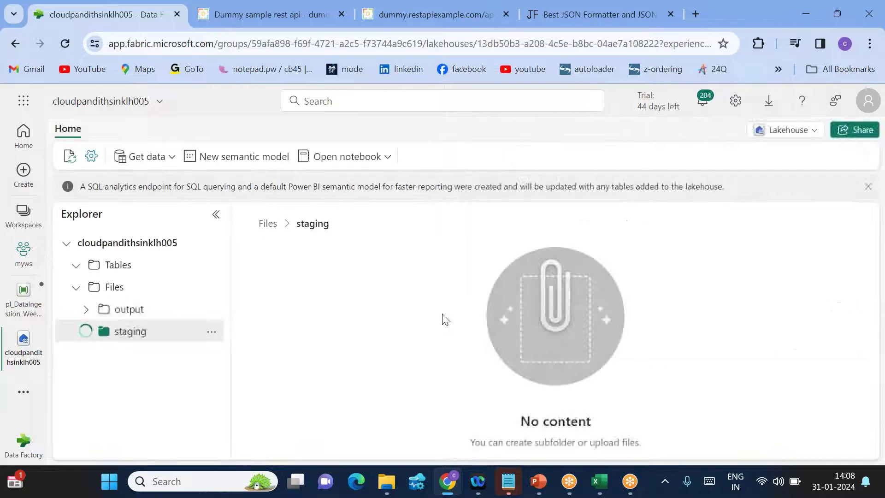
Preview job1_completed.txt in the staging folder and examine its text content
{"action": "left_click", "coordinate": [338, 288]}
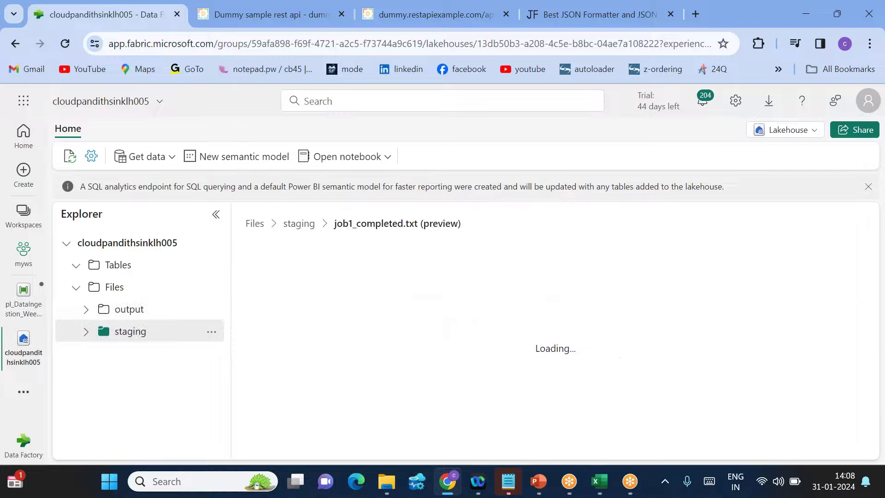
{"action": "left_click_drag", "start_coordinate": [312, 247], "coordinate": [275, 254]}
{"action": "left_click", "coordinate": [340, 245]}
{"action": "double_click", "coordinate": [314, 248]}
{"action": "left_click", "coordinate": [364, 251]}
{"action": "left_click_drag", "start_coordinate": [331, 248], "coordinate": [286, 249]}
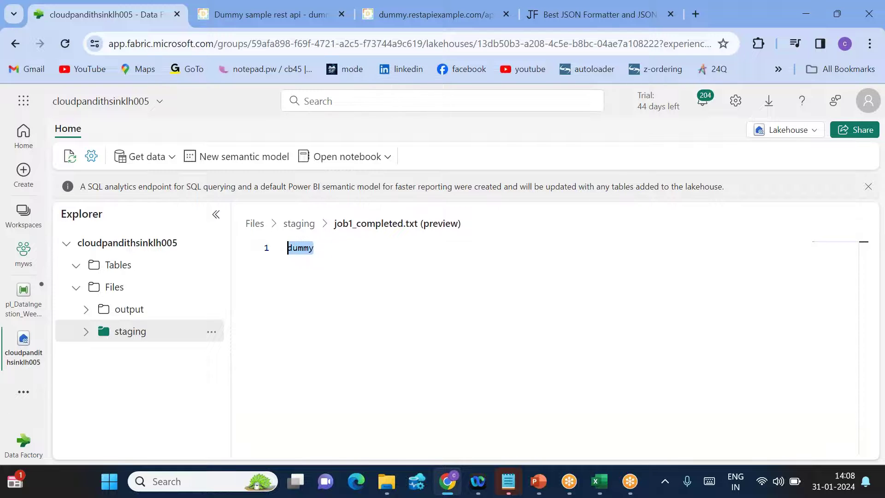
{"action": "left_click", "coordinate": [353, 267]}
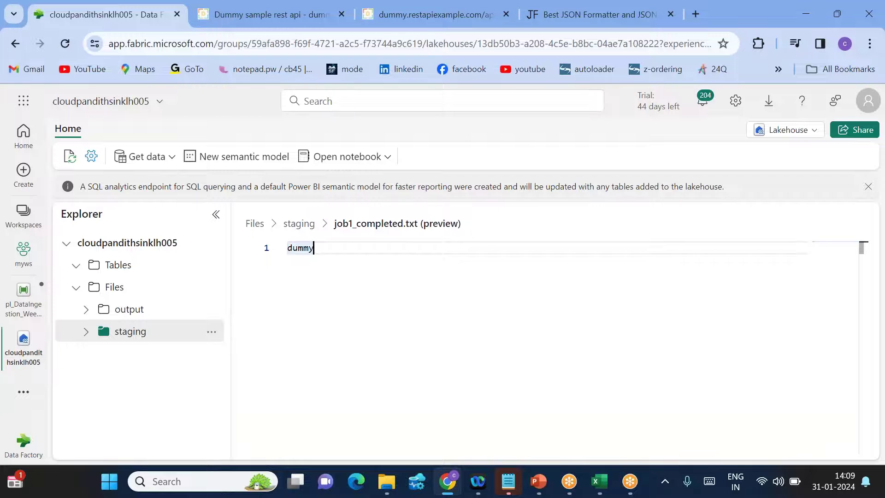
Set the Copy data1 activity's source to the workspace lakehouse cloudpandithsinklh005 with Files as the root folder
{"action": "left_click", "coordinate": [22, 306]}
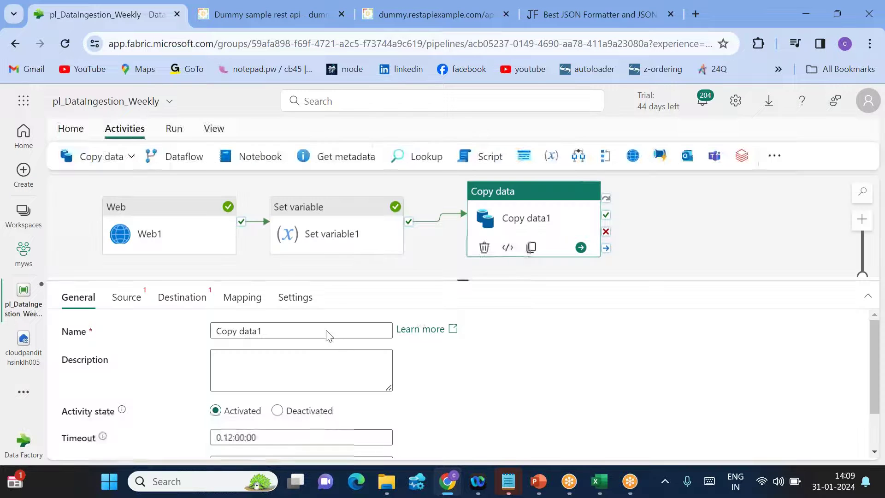
{"action": "left_click_drag", "start_coordinate": [440, 279], "coordinate": [450, 249]}
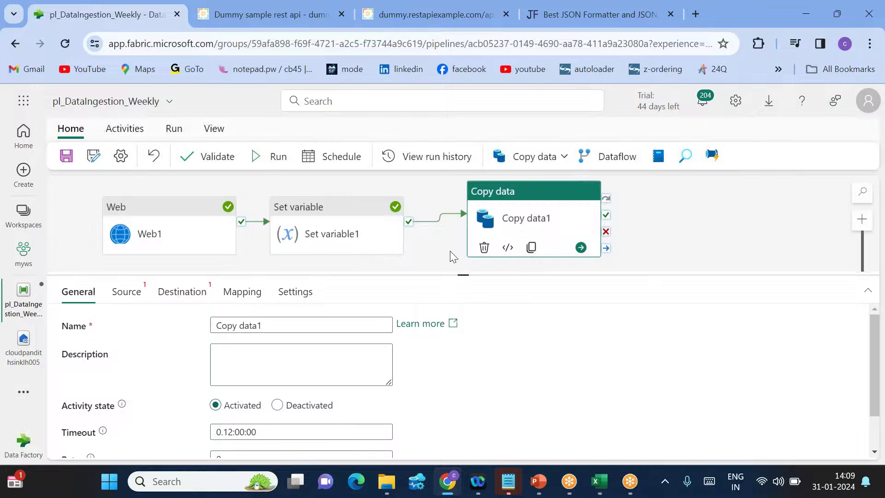
{"action": "left_click", "coordinate": [137, 266]}
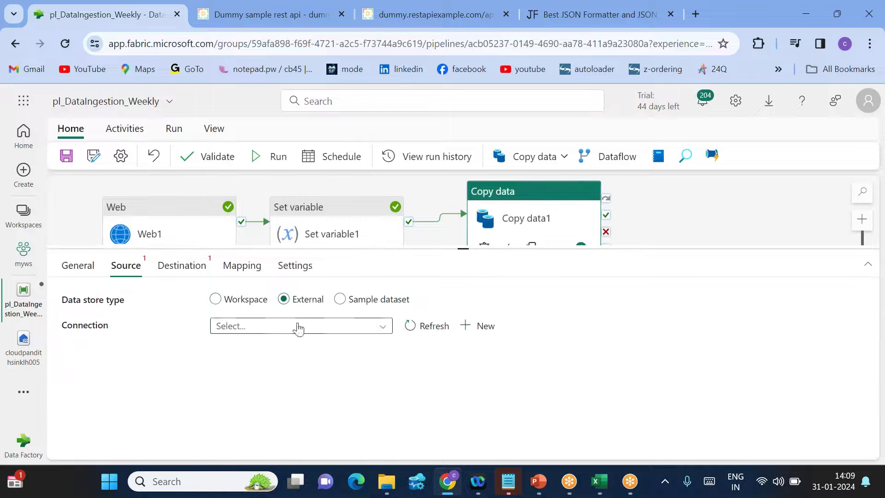
{"action": "left_click", "coordinate": [215, 299]}
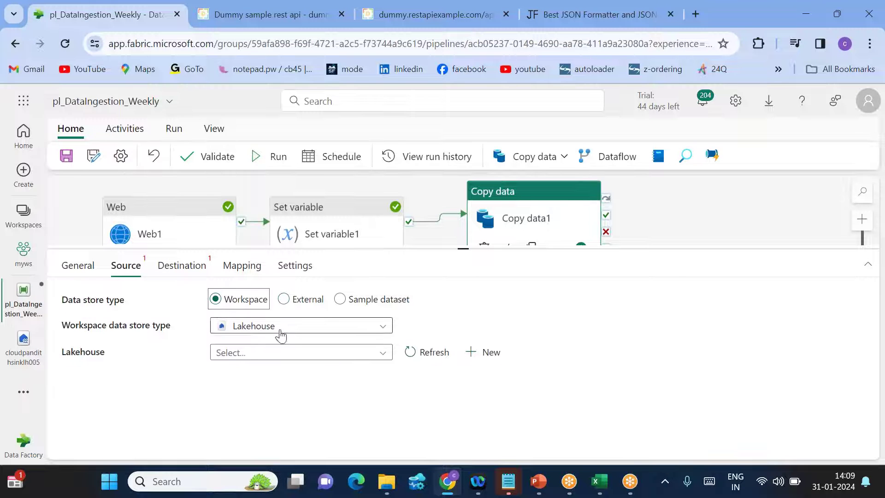
{"action": "left_click", "coordinate": [251, 353]}
{"action": "left_click", "coordinate": [270, 372]}
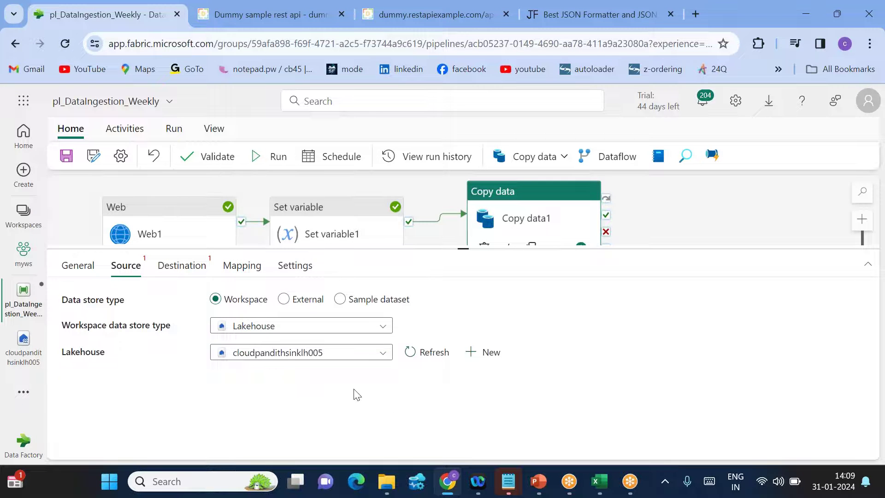
{"action": "left_click", "coordinate": [265, 380]}
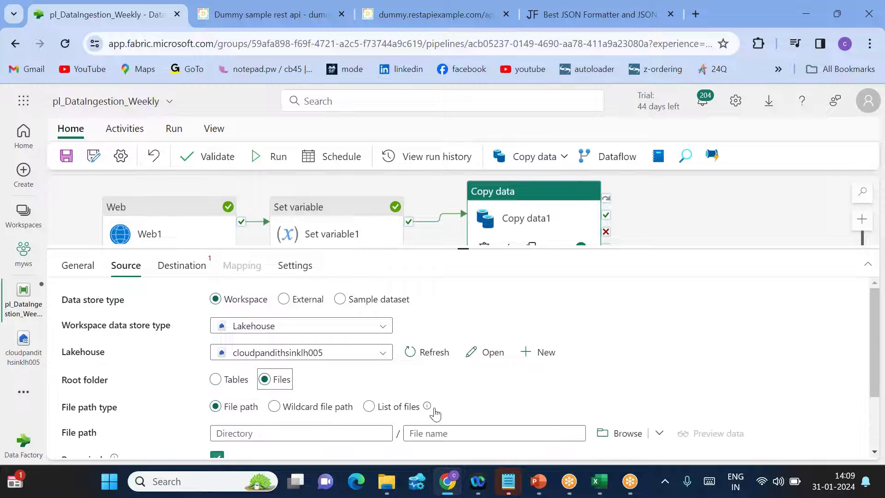
Choose job1_completed.txt in the staging folder as the Copy data1 source file
{"action": "left_click", "coordinate": [626, 433]}
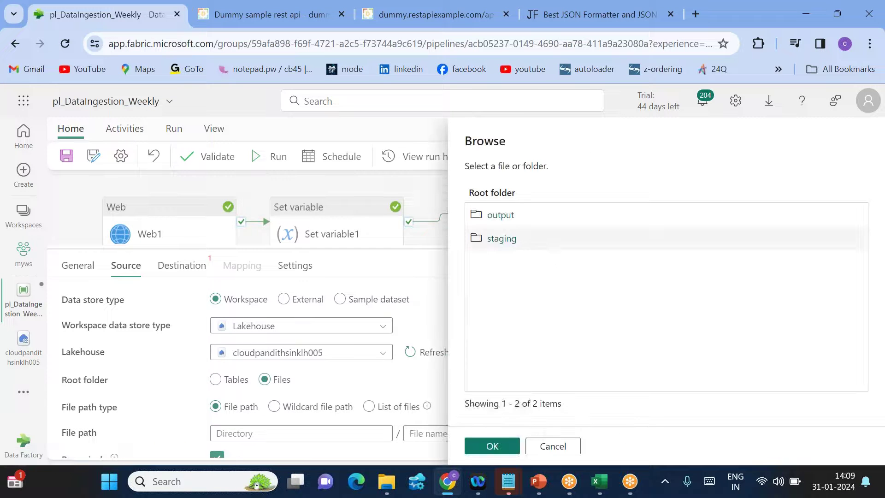
{"action": "left_click", "coordinate": [501, 239]}
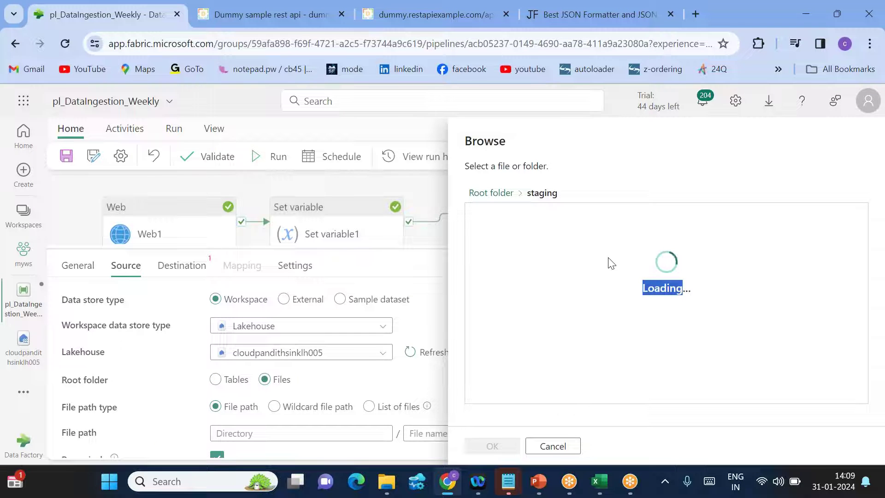
{"action": "left_click", "coordinate": [526, 215]}
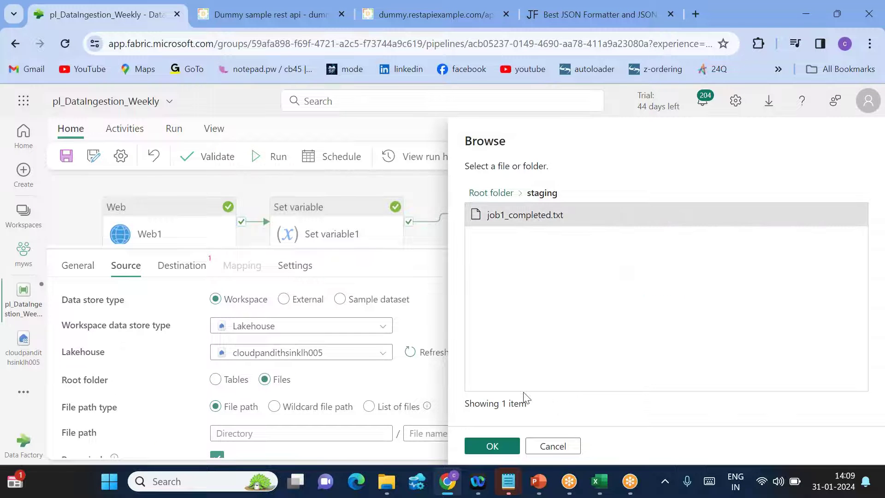
{"action": "left_click", "coordinate": [491, 446]}
Set the source file format to DelimitedText and turn off First row as header in its format settings
{"action": "scroll", "coordinate": [501, 387], "scroll_direction": "down", "scroll_amount": 2}
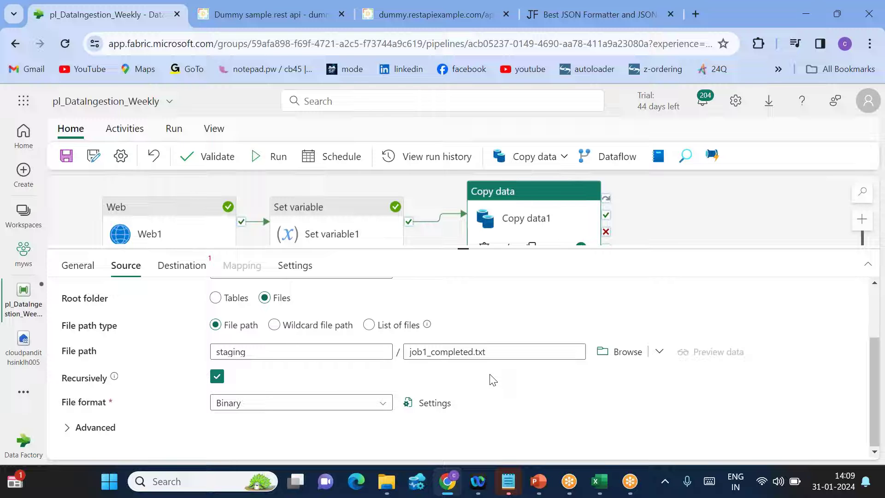
{"action": "left_click", "coordinate": [383, 403]}
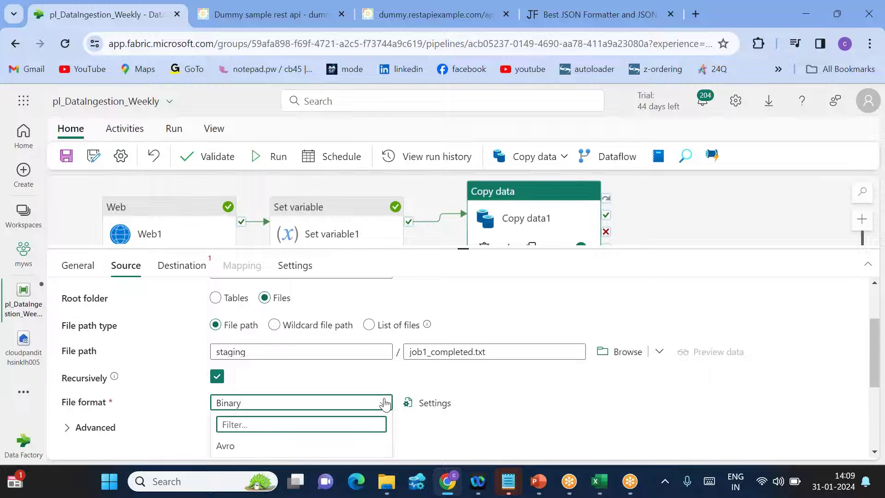
{"action": "type", "text": "del"}
{"action": "left_click", "coordinate": [265, 447]}
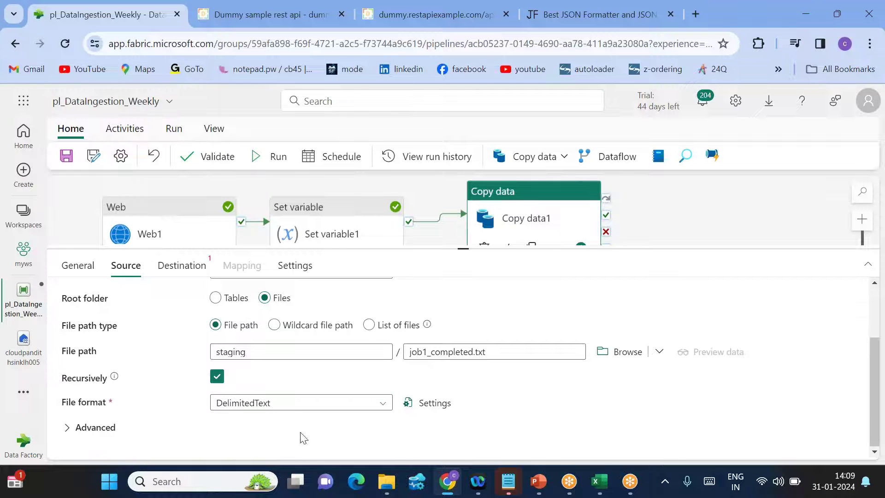
{"action": "left_click", "coordinate": [430, 411]}
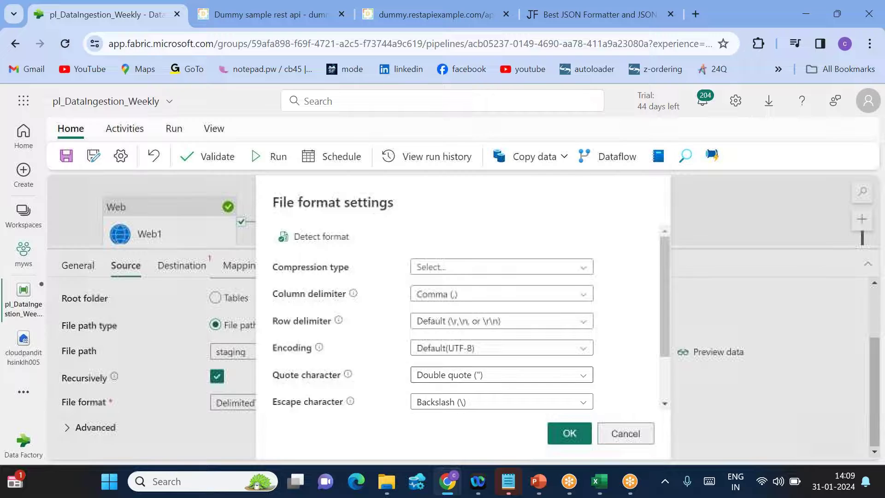
{"action": "scroll", "coordinate": [387, 375], "scroll_direction": "down", "scroll_amount": 2}
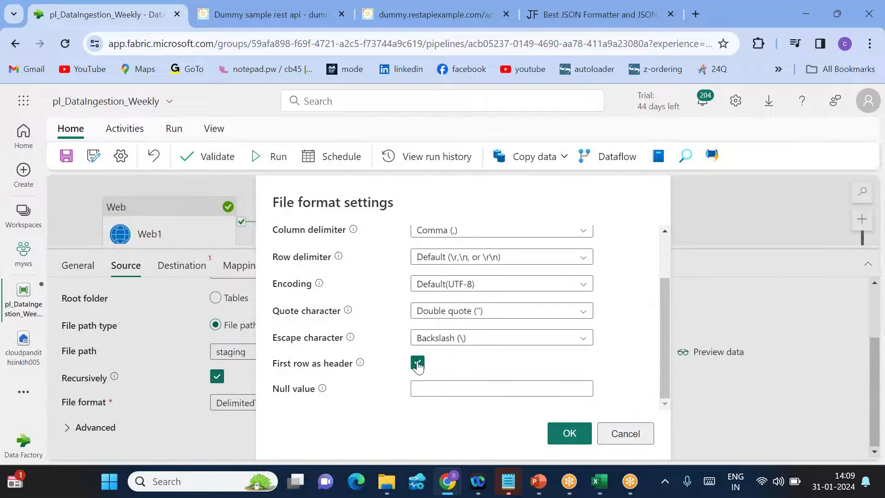
{"action": "left_click", "coordinate": [418, 363]}
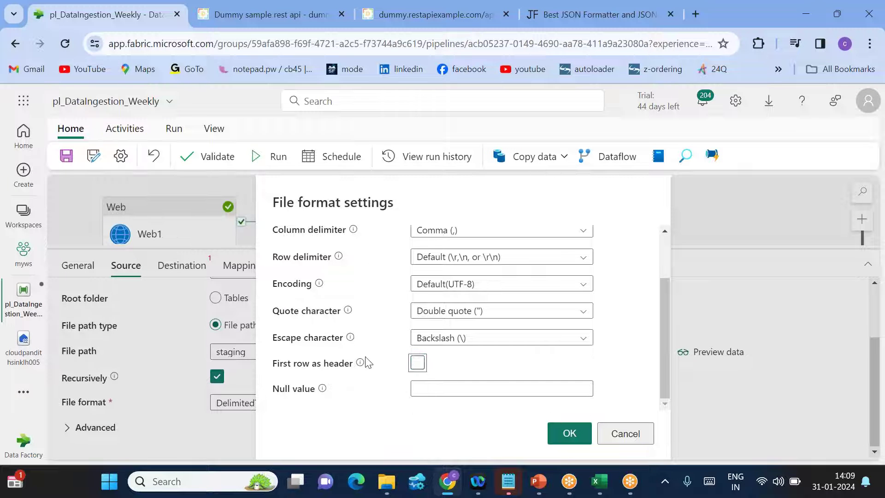
{"action": "left_click", "coordinate": [568, 433]}
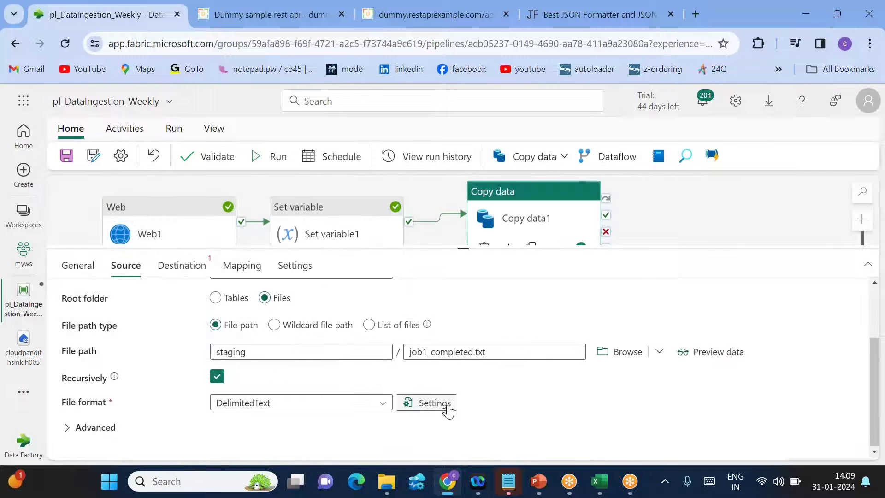
Switch First row as header on and off again in the source's file format settings and accept
{"action": "left_click", "coordinate": [426, 403]}
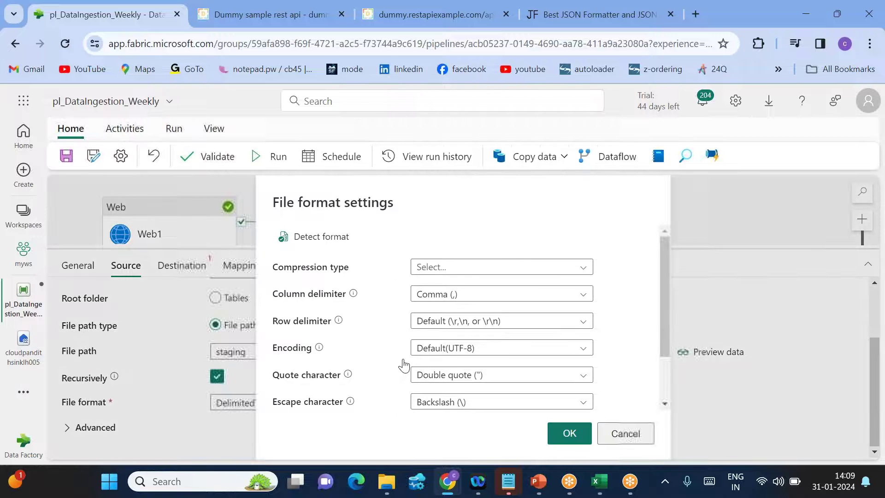
{"action": "scroll", "coordinate": [404, 365], "scroll_direction": "down", "scroll_amount": 2}
{"action": "left_click", "coordinate": [417, 363]}
{"action": "left_click", "coordinate": [417, 362]}
{"action": "left_click", "coordinate": [574, 437]}
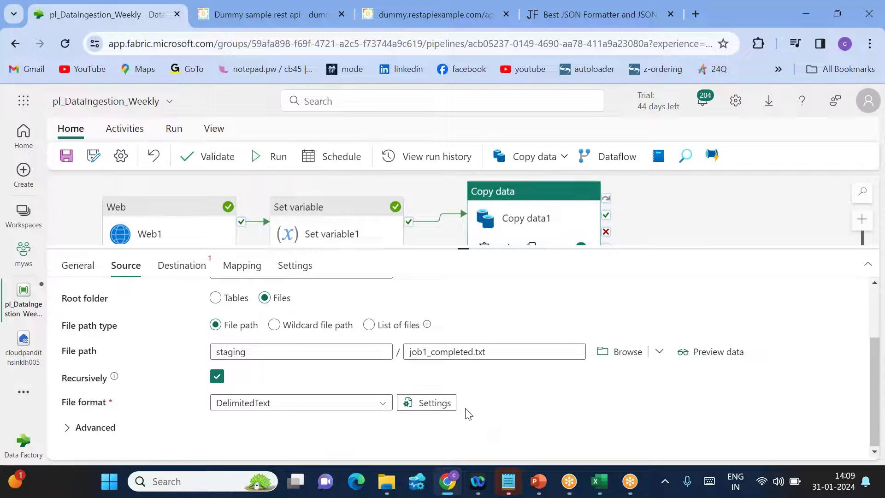
Set the Copy data1 activity's destination lakehouse to cloudpandithsinklh005
{"action": "scroll", "coordinate": [467, 414], "scroll_direction": "up", "scroll_amount": 2}
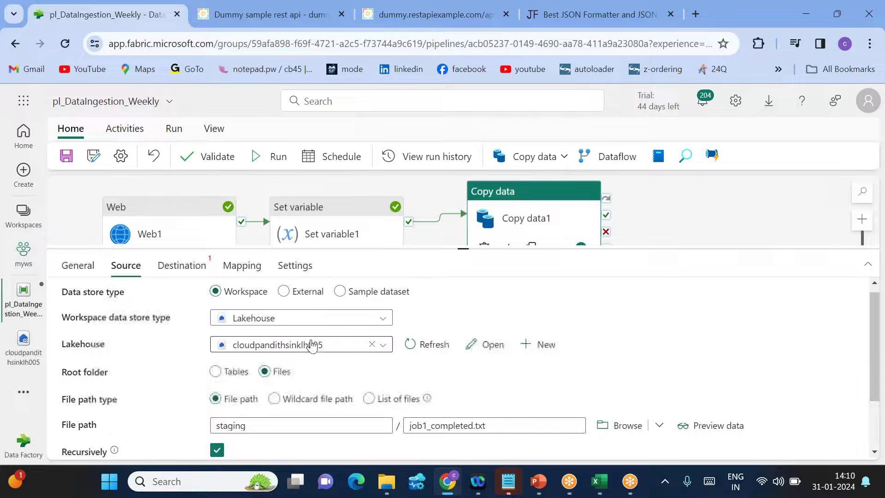
{"action": "left_click", "coordinate": [186, 273]}
{"action": "left_click", "coordinate": [257, 358]}
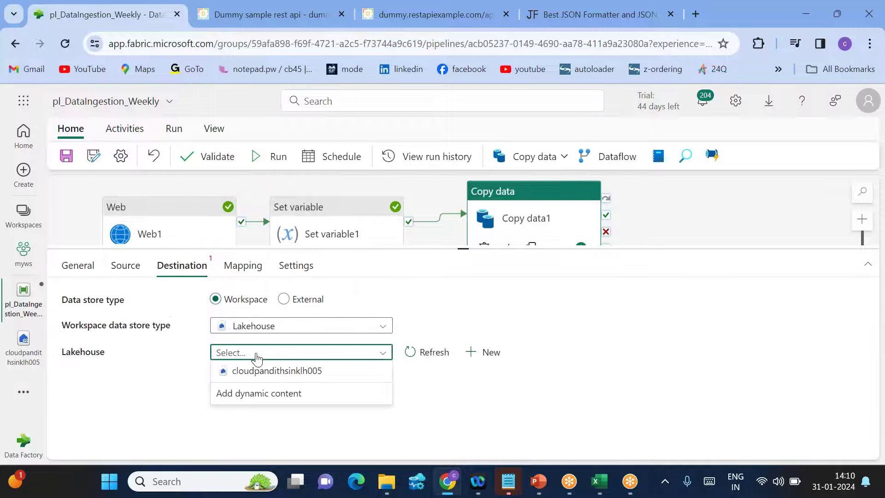
{"action": "left_click", "coordinate": [265, 370]}
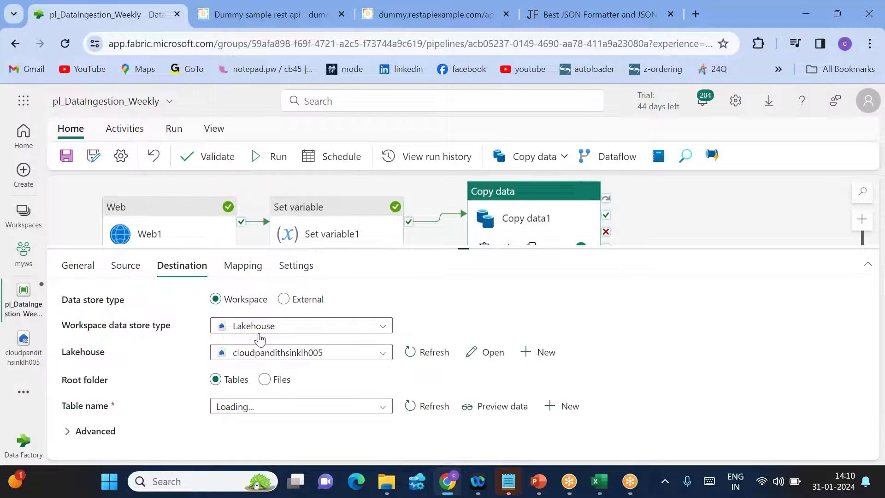
Add an additional column named json_output in the advanced options of the Copy data1 source
{"action": "left_click", "coordinate": [125, 266]}
{"action": "scroll", "coordinate": [470, 370], "scroll_direction": "down", "scroll_amount": 2}
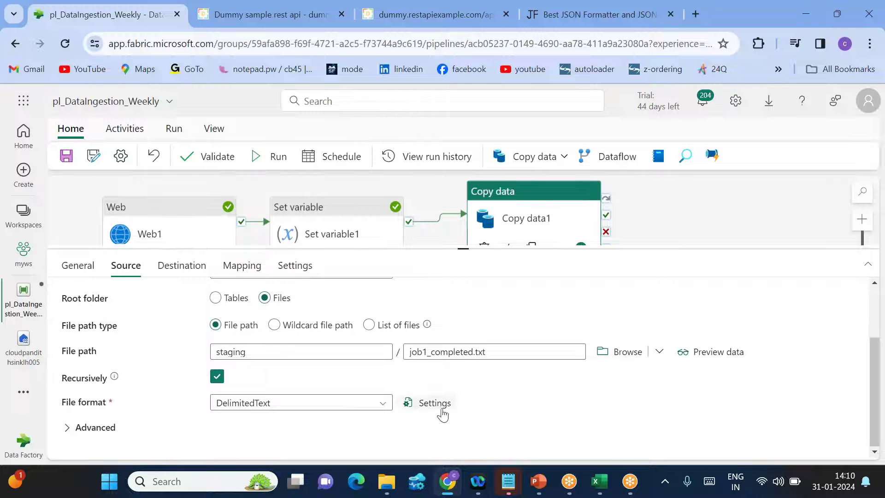
{"action": "left_click", "coordinate": [68, 430]}
{"action": "scroll", "coordinate": [65, 431], "scroll_direction": "down", "scroll_amount": 3}
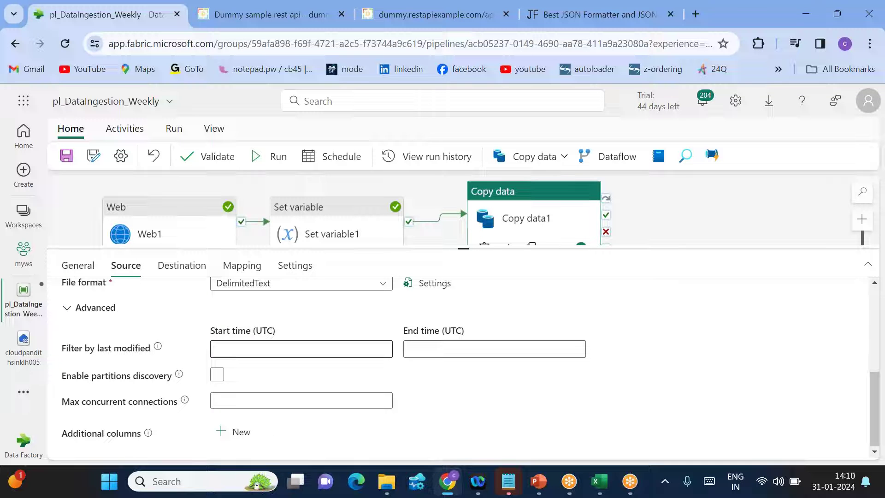
{"action": "left_click", "coordinate": [230, 436]}
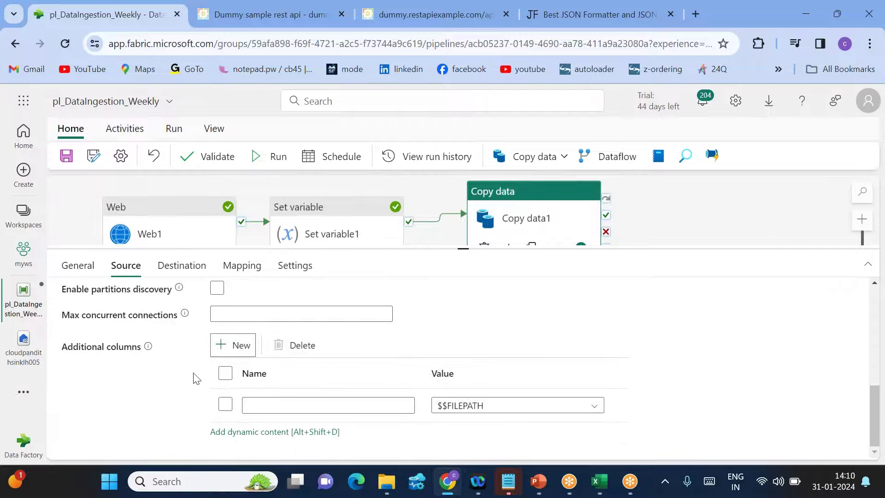
{"action": "scroll", "coordinate": [202, 365], "scroll_direction": "up", "scroll_amount": 1}
{"action": "left_click", "coordinate": [273, 423]}
{"action": "left_click", "coordinate": [256, 407]}
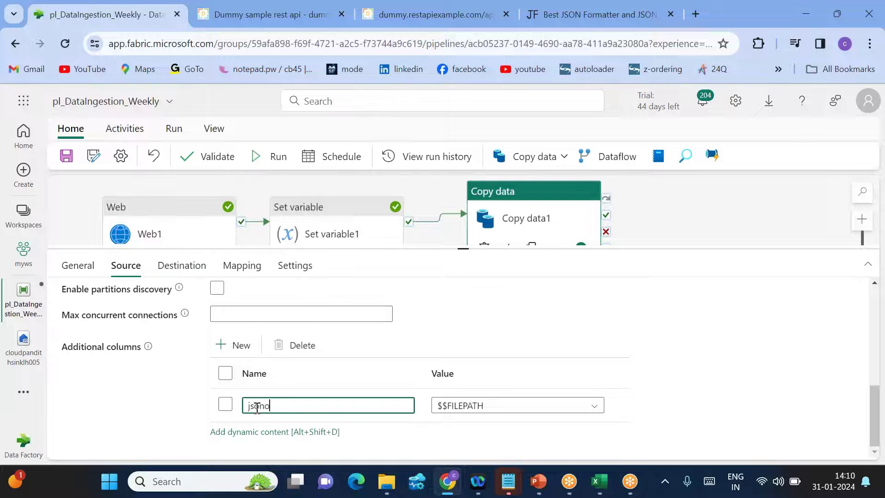
{"action": "key", "text": "Left"}
{"action": "key", "text": "Left"}
{"action": "key", "text": "Left"}
{"action": "type", "text": "_"}
{"action": "left_click", "coordinate": [475, 407]}
{"action": "scroll", "coordinate": [527, 444], "scroll_direction": "down", "scroll_amount": 2}
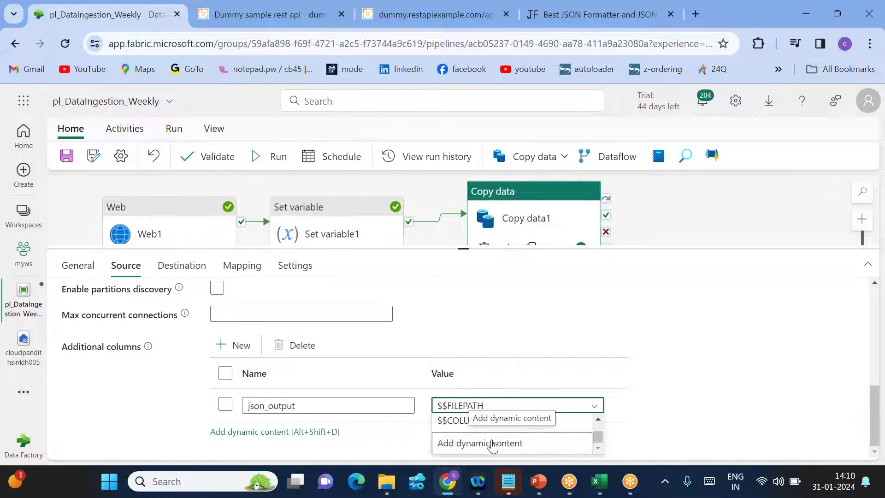
{"action": "left_click", "coordinate": [499, 443]}
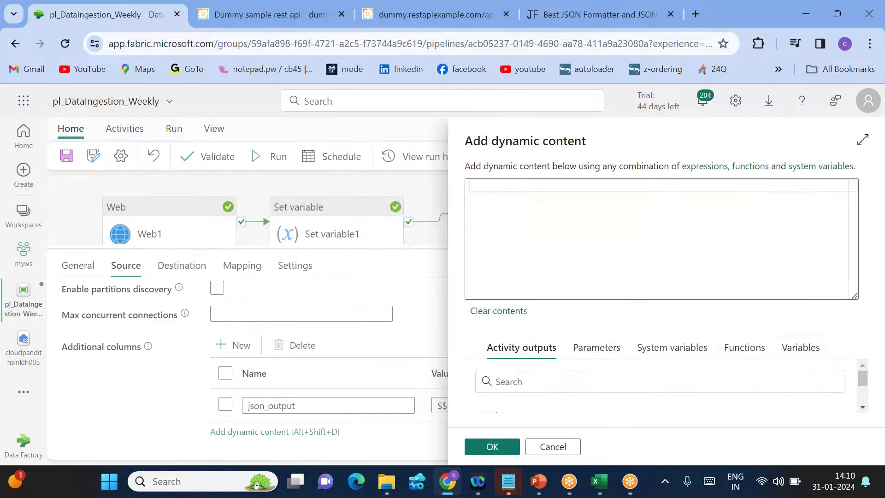
{"action": "left_click", "coordinate": [799, 347]}
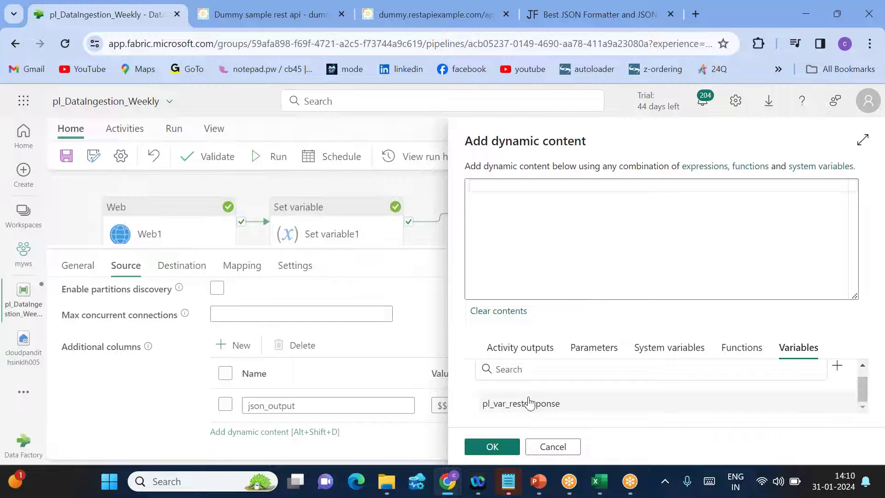
{"action": "left_click", "coordinate": [583, 404]}
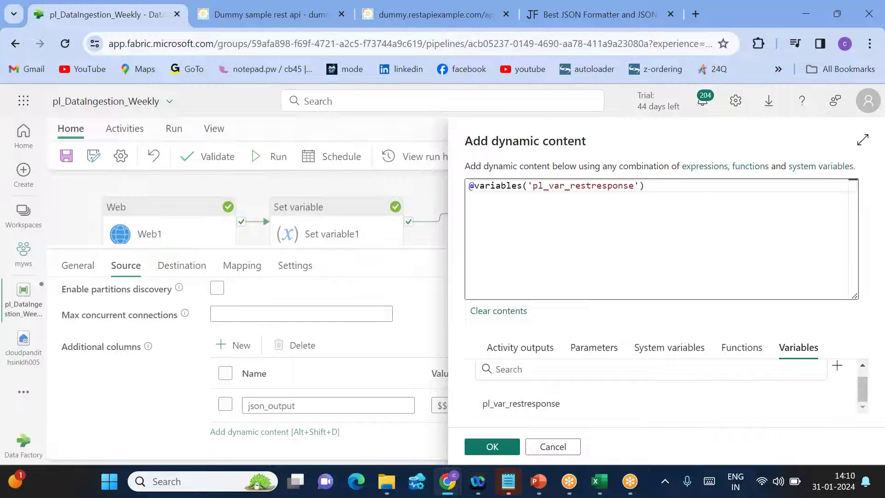
{"action": "left_click", "coordinate": [493, 446]}
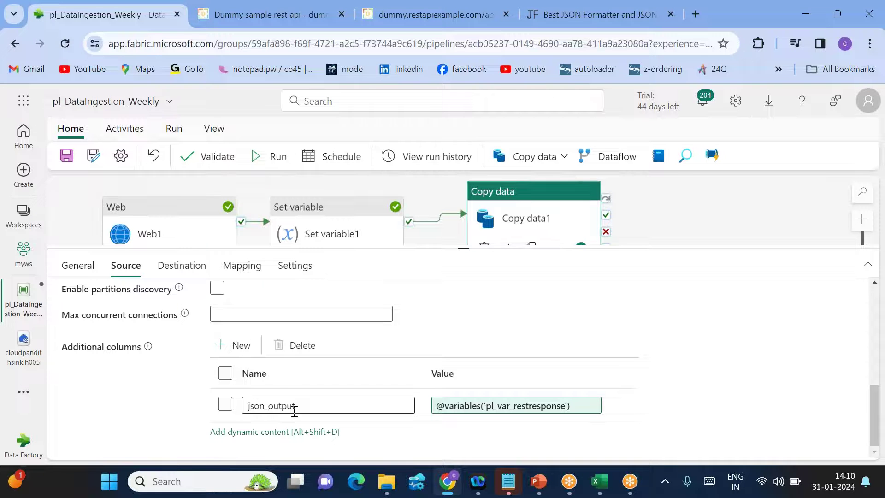
Review the Copy data1 source's file path, file format and additional column settings
{"action": "scroll", "coordinate": [294, 410], "scroll_direction": "up", "scroll_amount": 4}
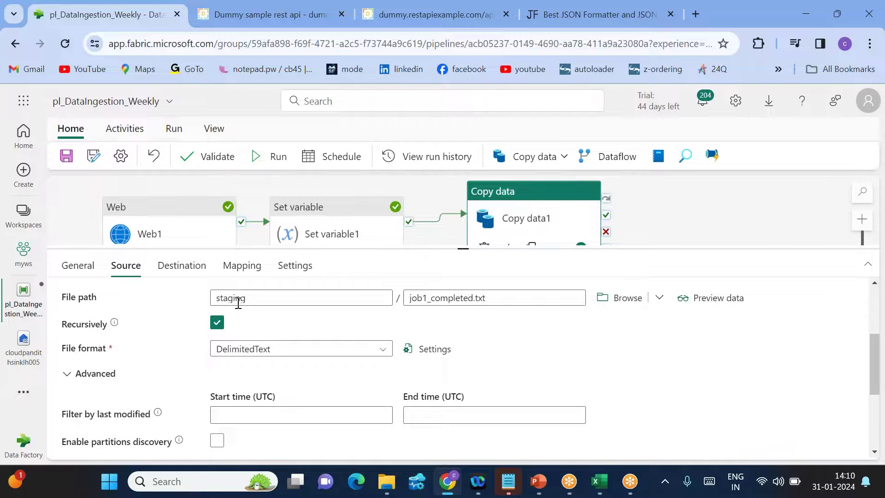
{"action": "scroll", "coordinate": [239, 302], "scroll_direction": "up", "scroll_amount": 1}
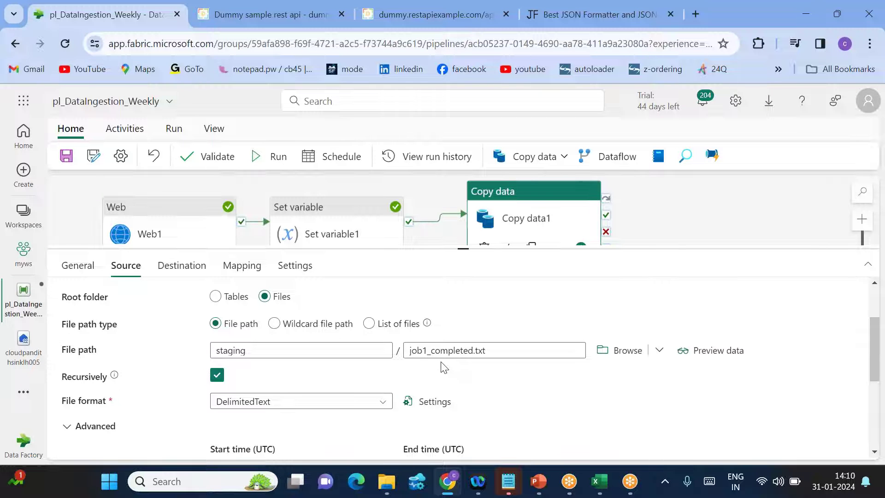
{"action": "scroll", "coordinate": [444, 366], "scroll_direction": "down", "scroll_amount": 2}
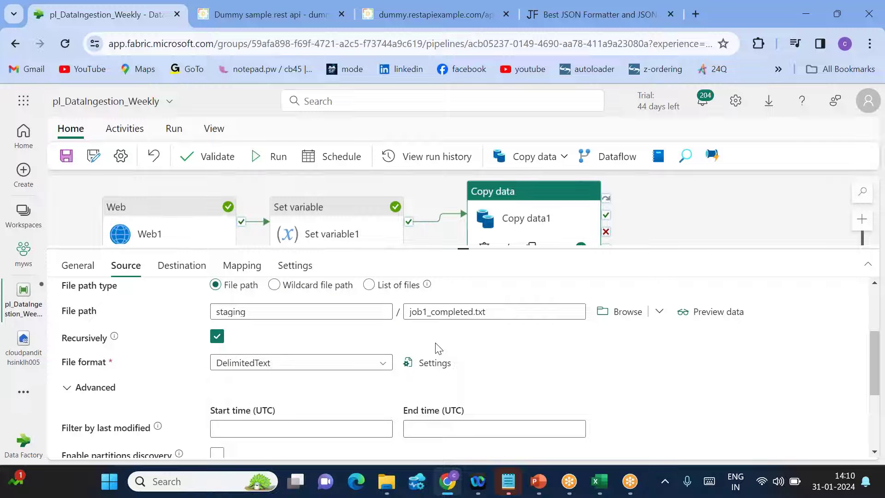
{"action": "scroll", "coordinate": [438, 349], "scroll_direction": "down", "scroll_amount": 5}
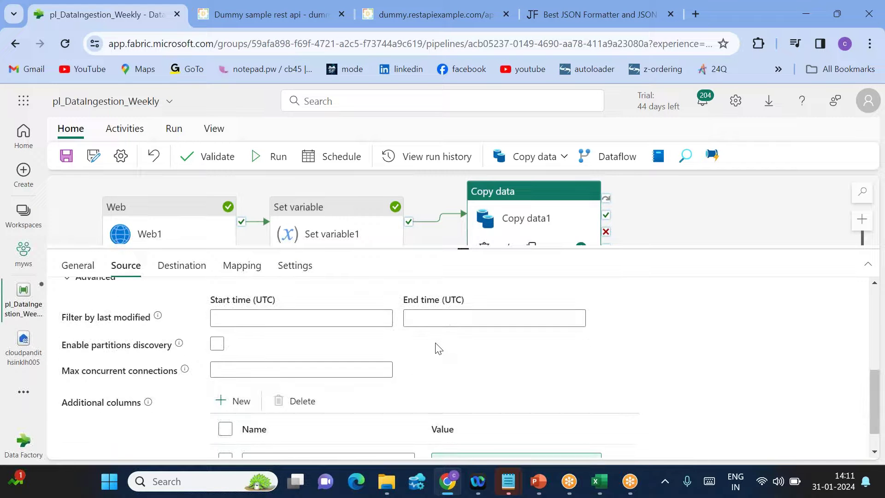
{"action": "scroll", "coordinate": [438, 349], "scroll_direction": "down", "scroll_amount": 2}
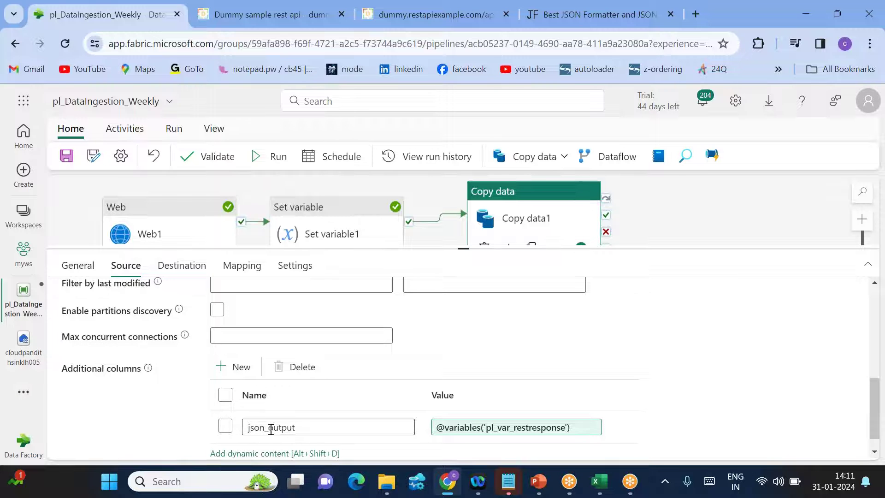
{"action": "scroll", "coordinate": [401, 375], "scroll_direction": "up", "scroll_amount": 8}
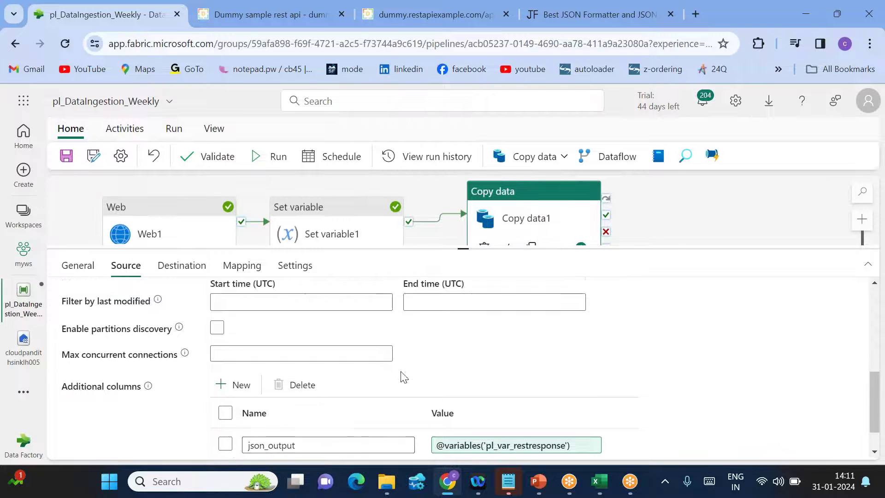
{"action": "scroll", "coordinate": [401, 374], "scroll_direction": "up", "scroll_amount": 3}
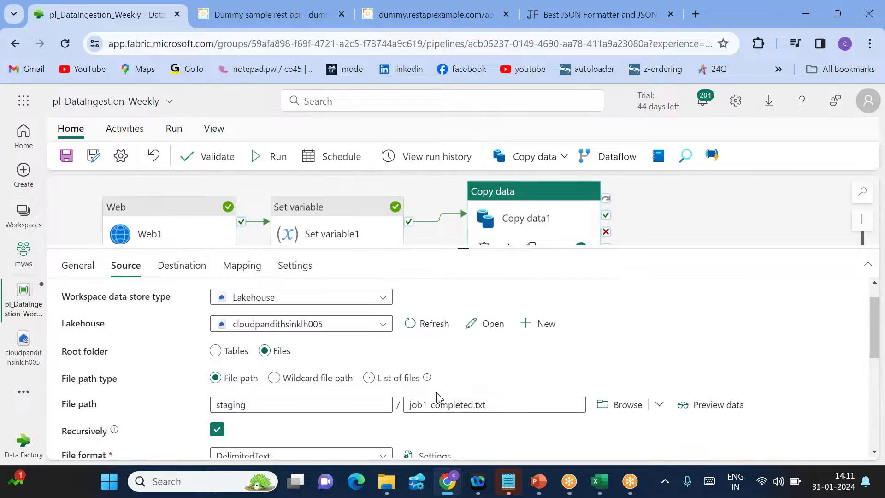
{"action": "left_click", "coordinate": [715, 415]}
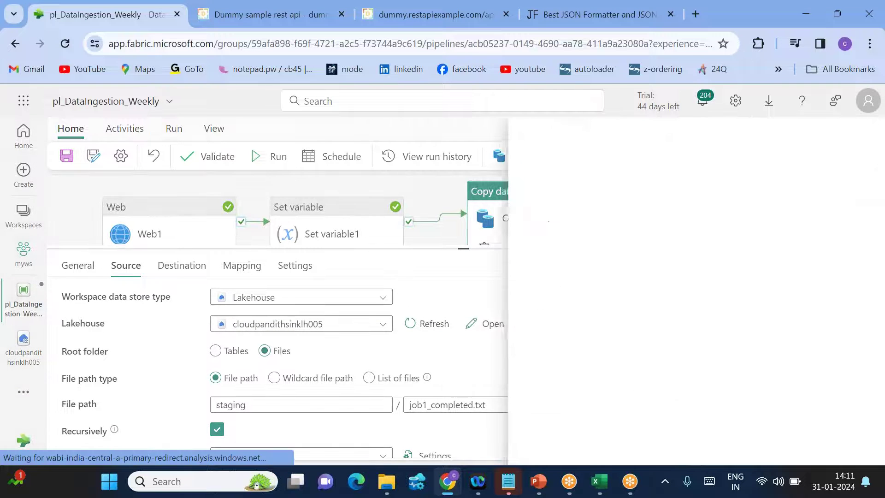
{"action": "left_click", "coordinate": [695, 339]}
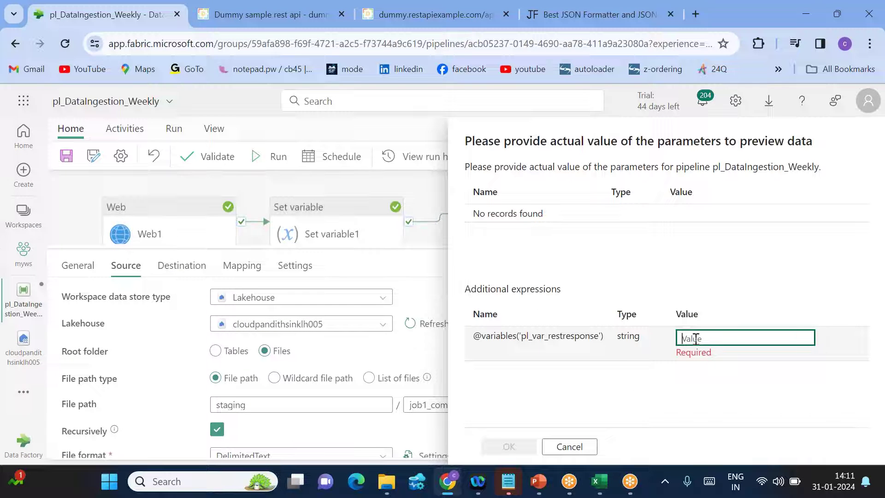
{"action": "type", "text": "test"}
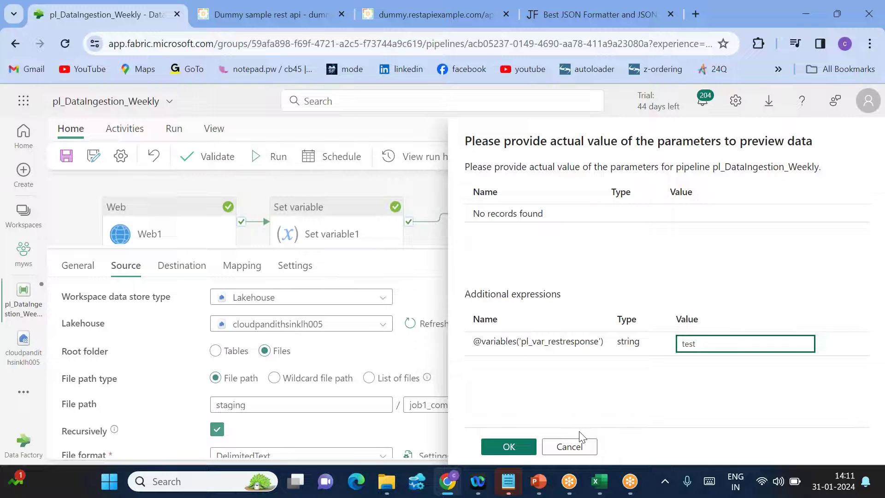
{"action": "left_click", "coordinate": [509, 448]}
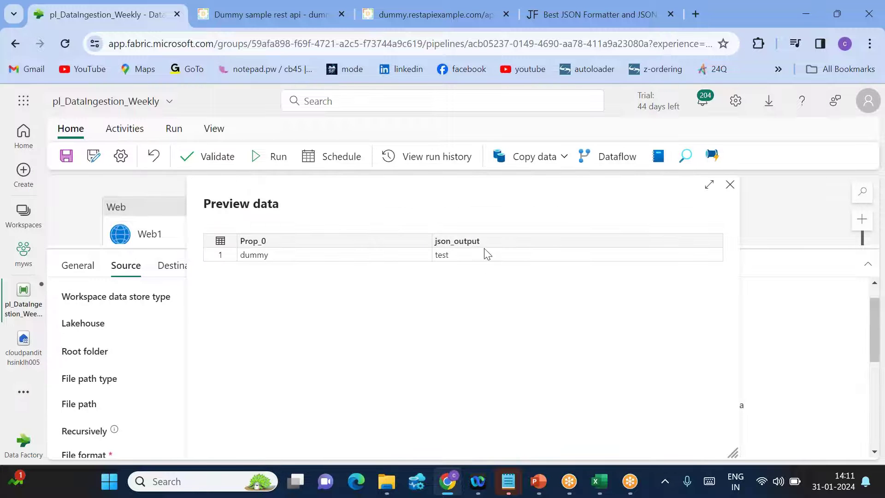
{"action": "double_click", "coordinate": [442, 256]}
{"action": "double_click", "coordinate": [253, 256]}
{"action": "left_click", "coordinate": [442, 259]}
{"action": "left_click", "coordinate": [730, 185]}
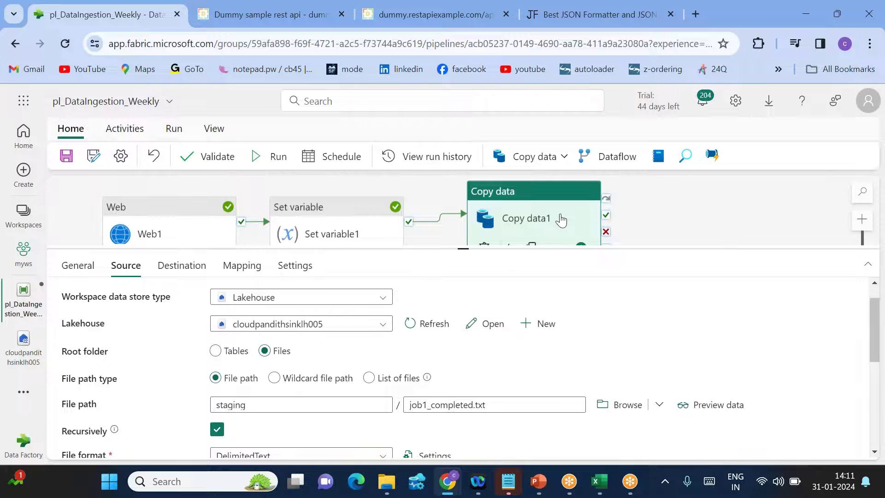
{"action": "scroll", "coordinate": [551, 362], "scroll_direction": "down", "scroll_amount": 2}
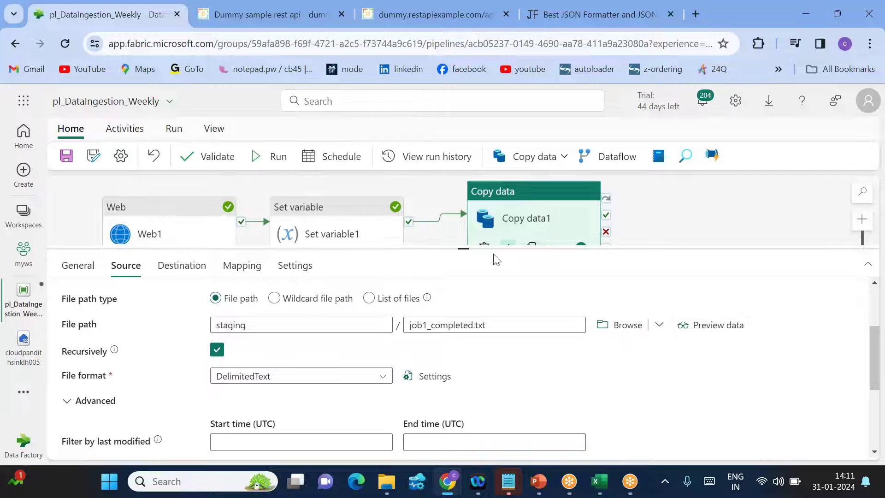
{"action": "scroll", "coordinate": [677, 302], "scroll_direction": "down", "scroll_amount": 4}
{"action": "left_click", "coordinate": [269, 427]}
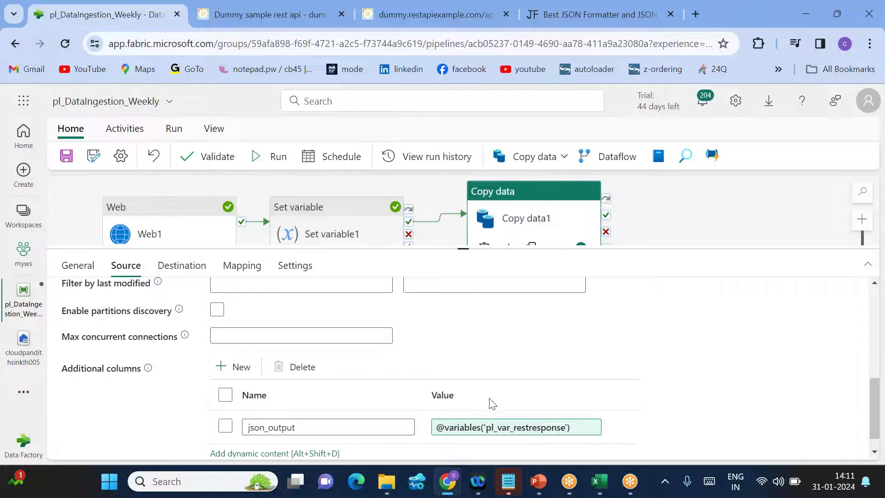
{"action": "scroll", "coordinate": [492, 404], "scroll_direction": "up", "scroll_amount": 10}
Set the Copy data1 destination to the Files root folder with the file path output/sample.json
{"action": "left_click", "coordinate": [189, 271]}
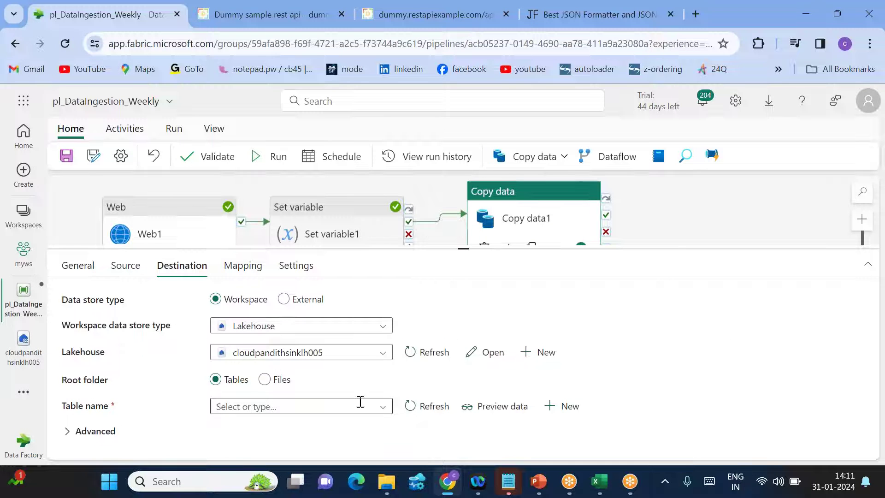
{"action": "left_click", "coordinate": [265, 379]}
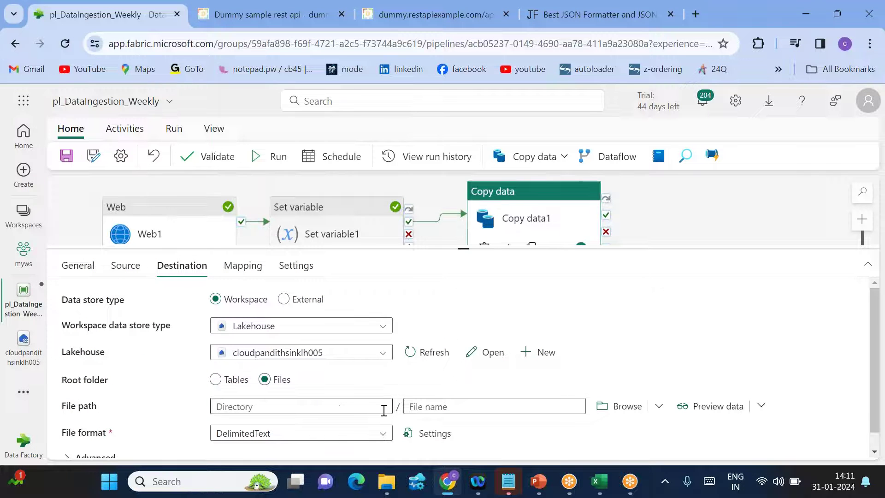
{"action": "left_click", "coordinate": [609, 406]}
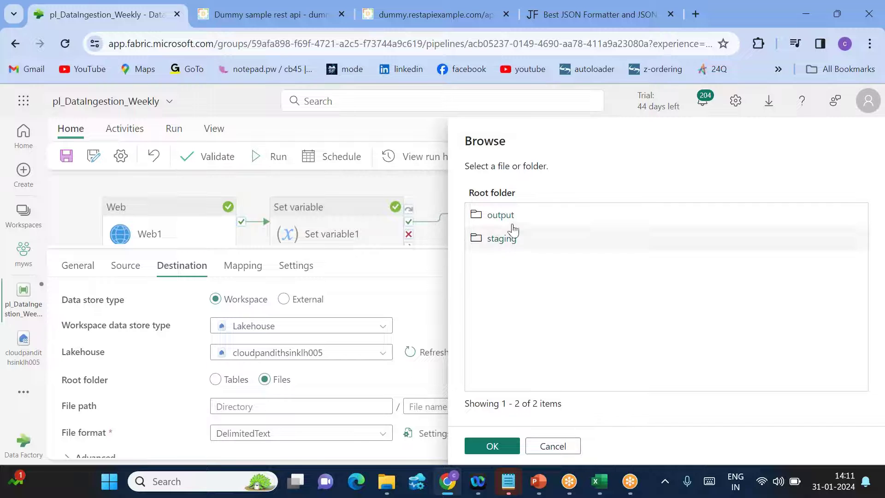
{"action": "left_click", "coordinate": [510, 216]}
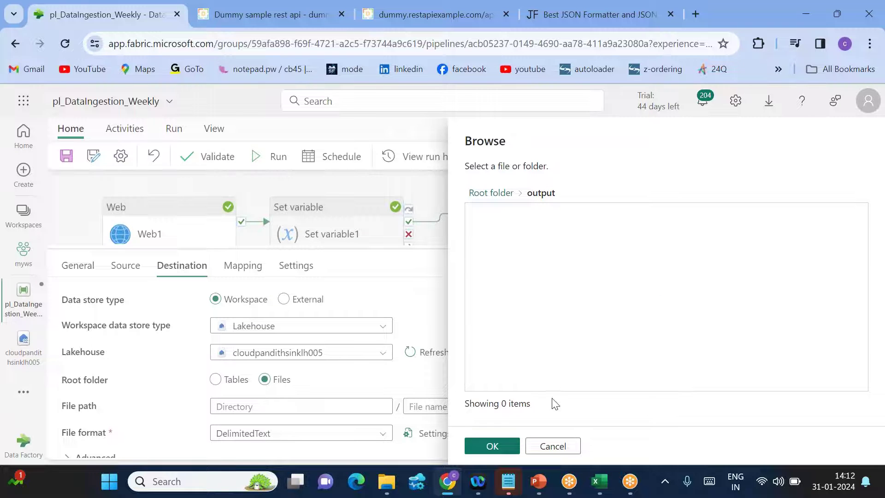
{"action": "left_click", "coordinate": [487, 446]}
{"action": "left_click", "coordinate": [456, 407]}
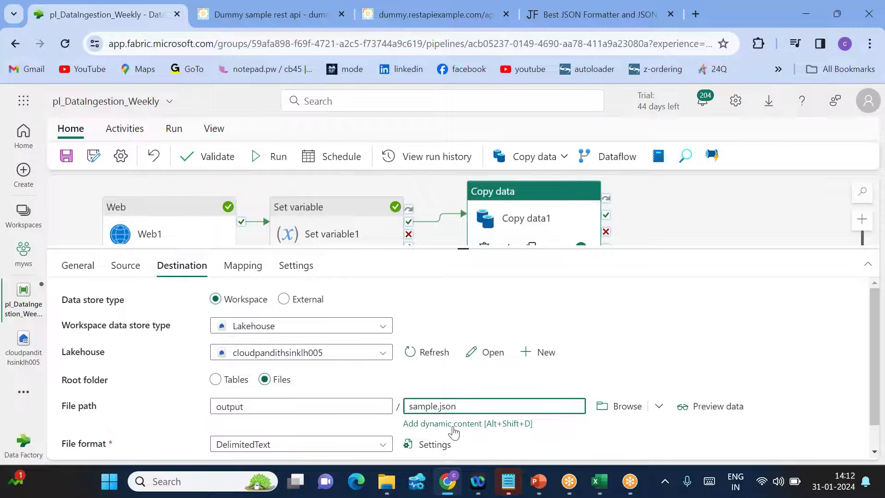
Set the file format of the Copy data1 destination to JSON
{"action": "scroll", "coordinate": [454, 431], "scroll_direction": "down", "scroll_amount": 1}
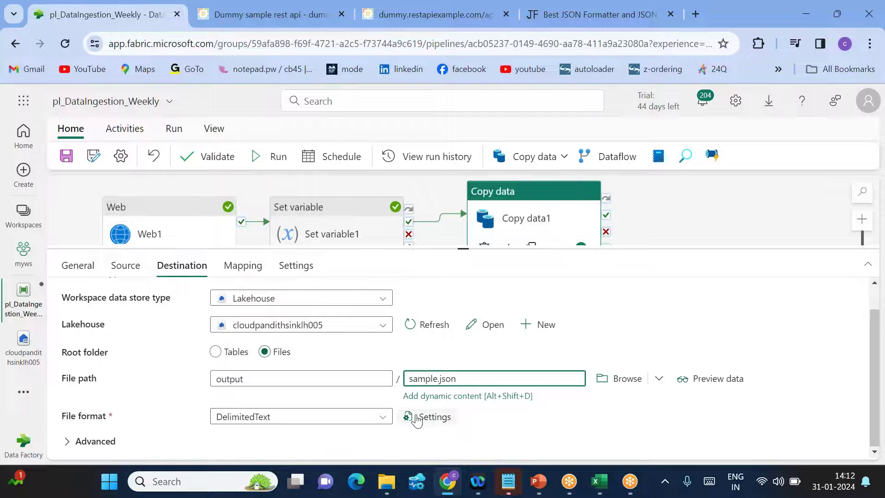
{"action": "left_click", "coordinate": [383, 418]}
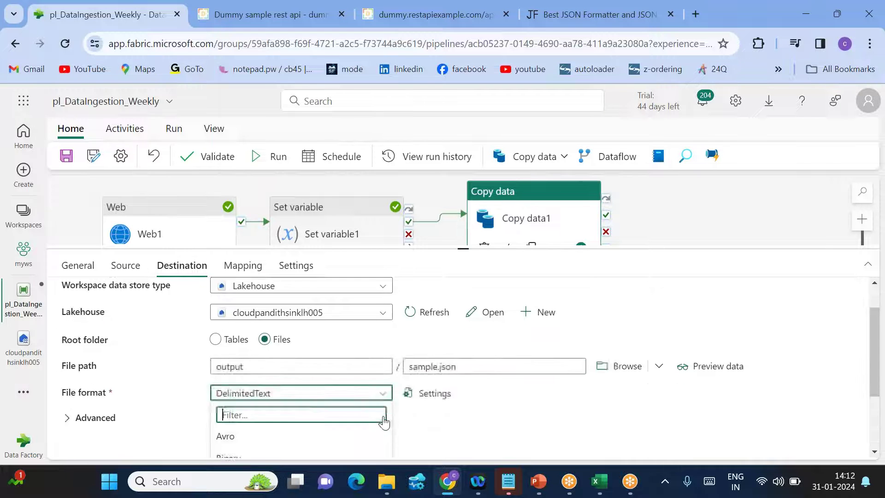
{"action": "left_click", "coordinate": [242, 433]}
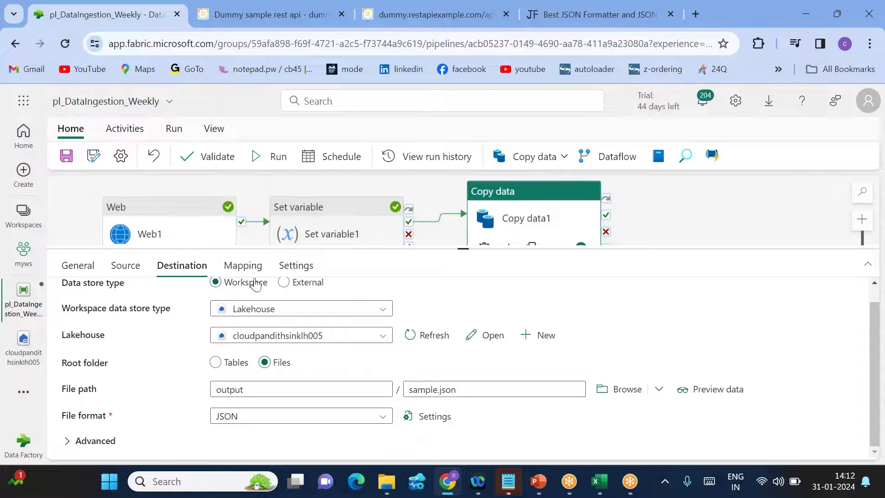
Import the Copy data1 mapping schemas using test as the variable's value, and delete the mapping of source column 1
{"action": "left_click", "coordinate": [243, 266]}
{"action": "left_click", "coordinate": [94, 329]}
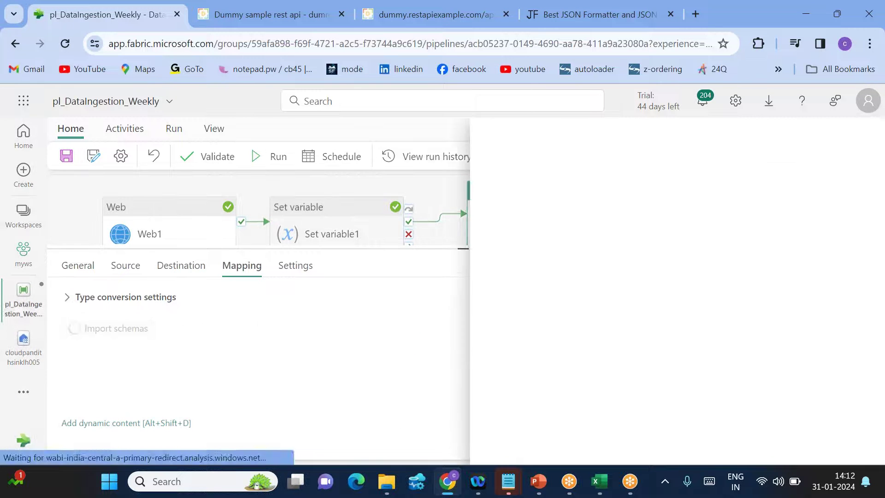
{"action": "left_click", "coordinate": [694, 343]}
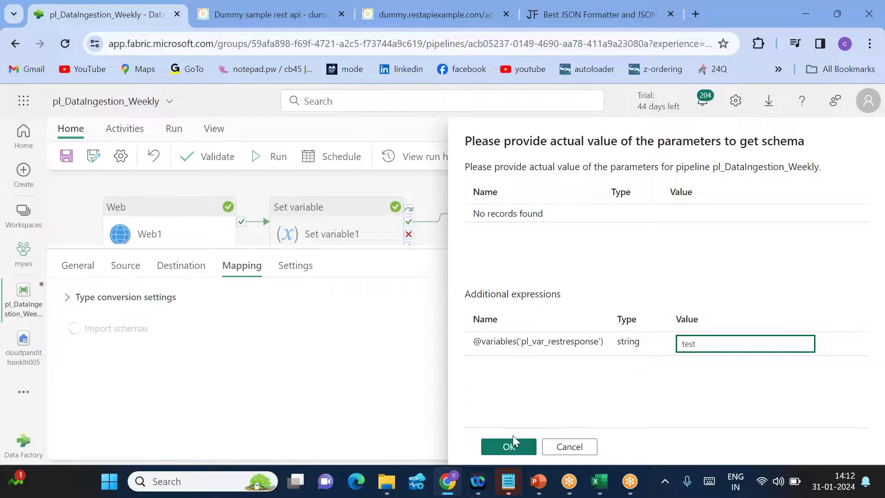
{"action": "left_click", "coordinate": [512, 440]}
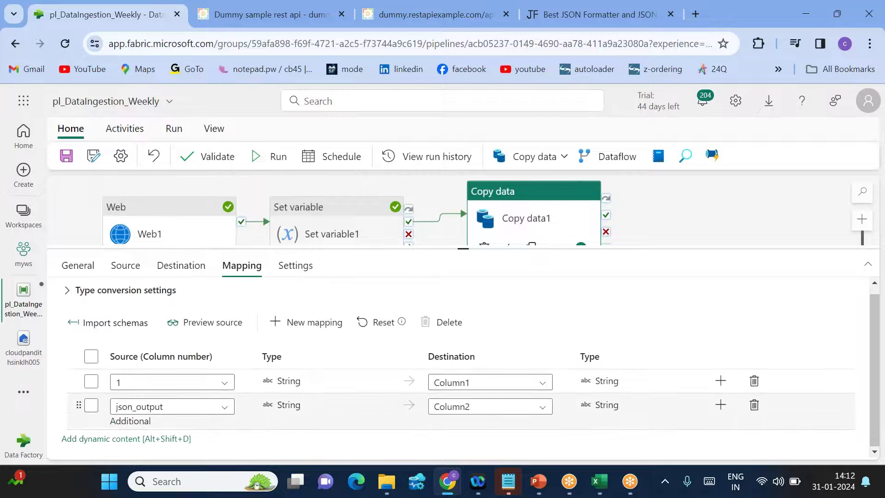
{"action": "left_click", "coordinate": [91, 381]}
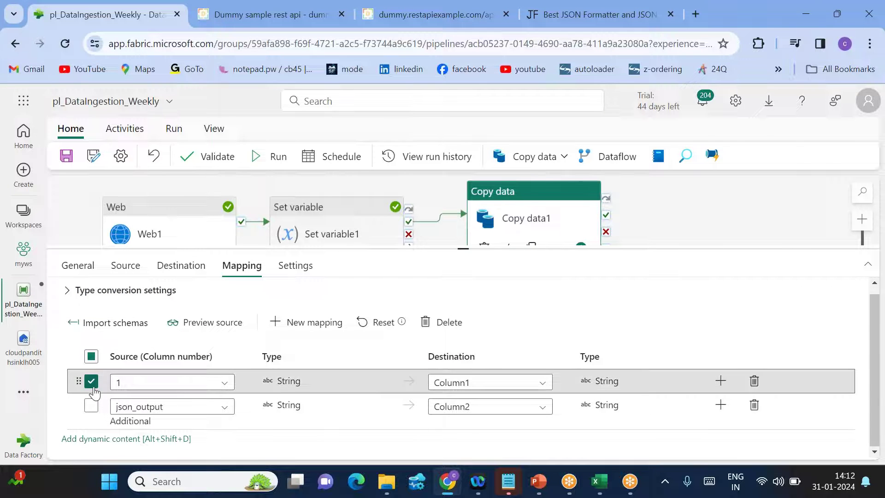
{"action": "left_click", "coordinate": [444, 322]}
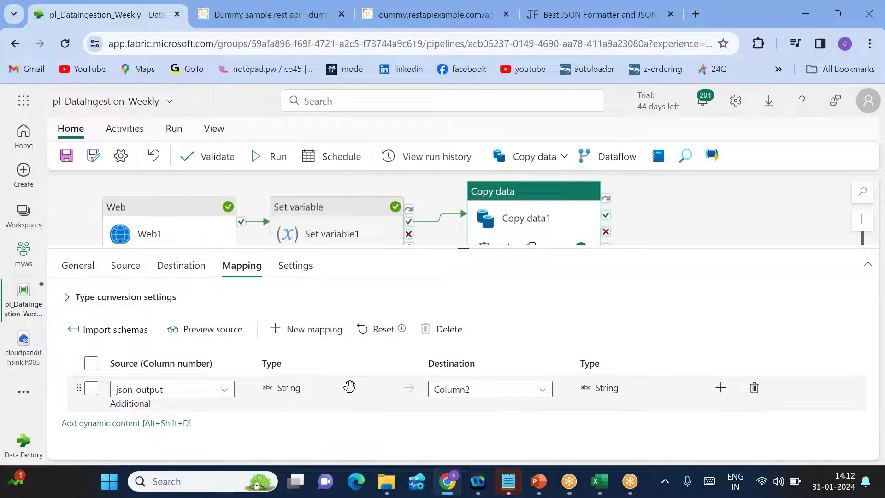
Review the Set variable1 settings and compare Copy data1's additional source column with its json_output mapping
{"action": "left_click", "coordinate": [172, 233]}
{"action": "left_click", "coordinate": [337, 222]}
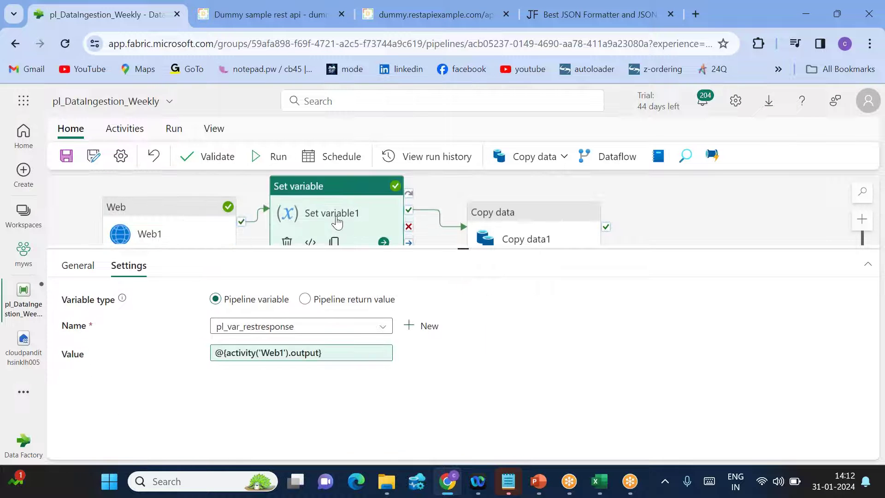
{"action": "left_click", "coordinate": [547, 229]}
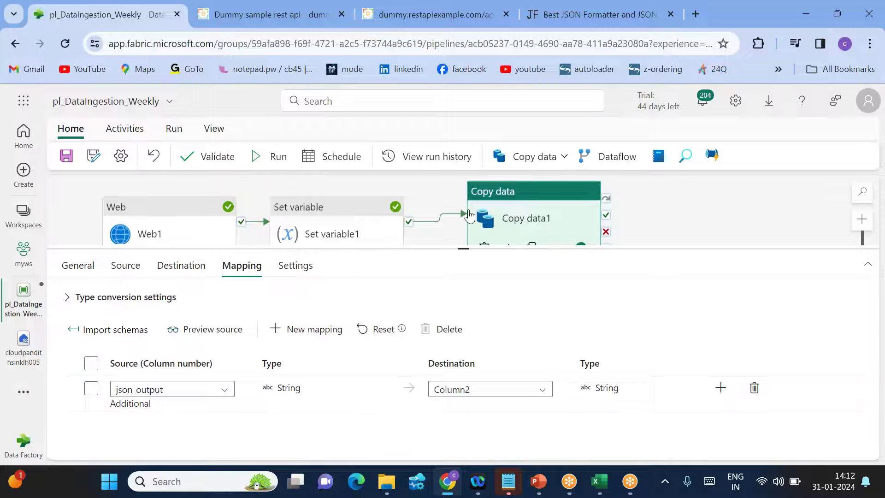
{"action": "left_click", "coordinate": [126, 265]}
{"action": "scroll", "coordinate": [461, 369], "scroll_direction": "down", "scroll_amount": 8}
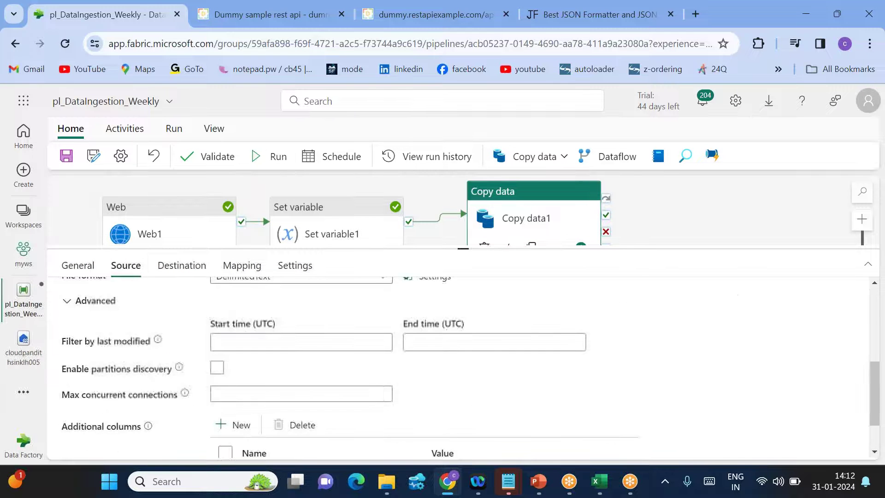
{"action": "scroll", "coordinate": [290, 452], "scroll_direction": "down", "scroll_amount": 2}
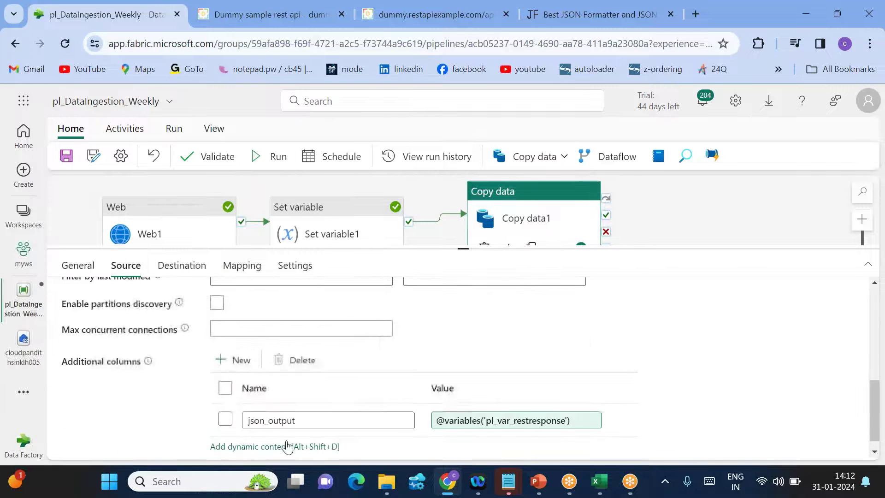
{"action": "left_click", "coordinate": [235, 270]}
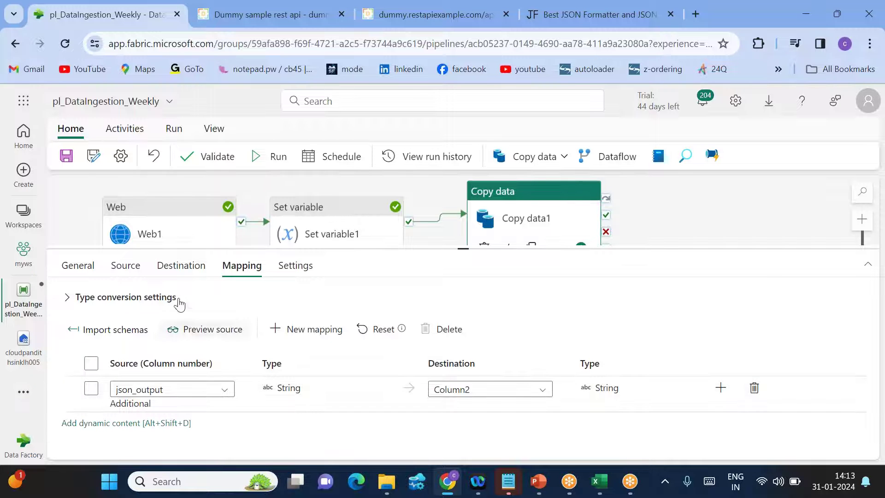
{"action": "left_click", "coordinate": [136, 266]}
{"action": "scroll", "coordinate": [217, 438], "scroll_direction": "down", "scroll_amount": 10}
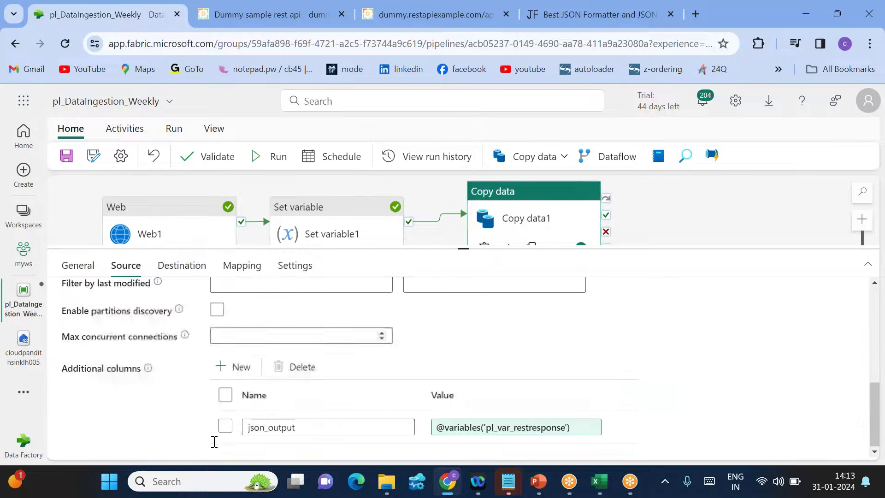
{"action": "scroll", "coordinate": [285, 420], "scroll_direction": "up", "scroll_amount": 10}
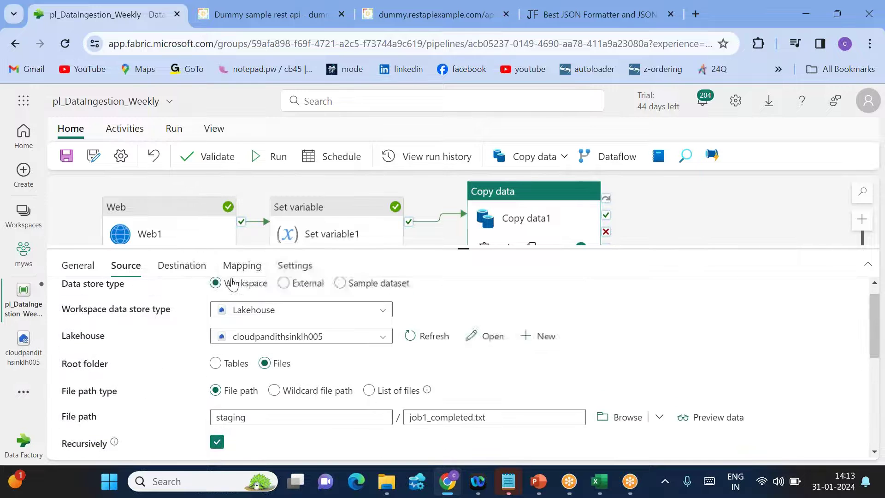
{"action": "left_click", "coordinate": [235, 268]}
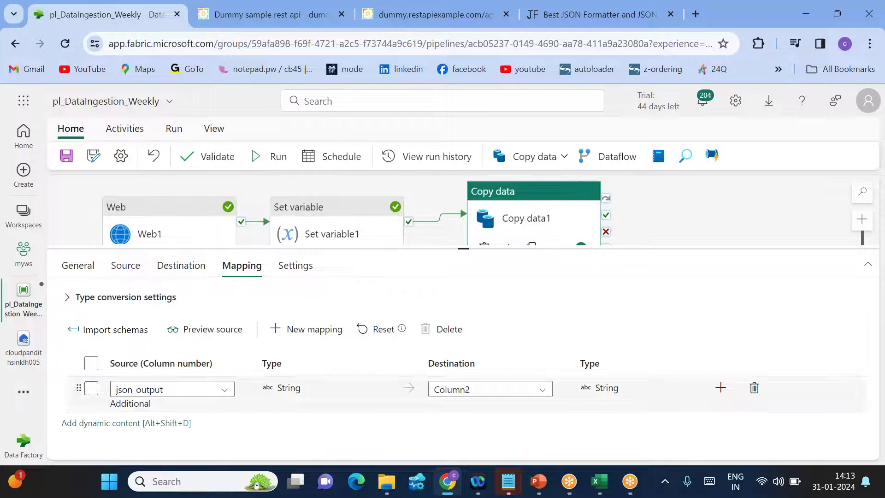
Save and run the pl_DataIngestion_Weekly pipeline, refreshing its activity runs until the run finishes
{"action": "left_click", "coordinate": [266, 162]}
{"action": "left_click", "coordinate": [440, 323]}
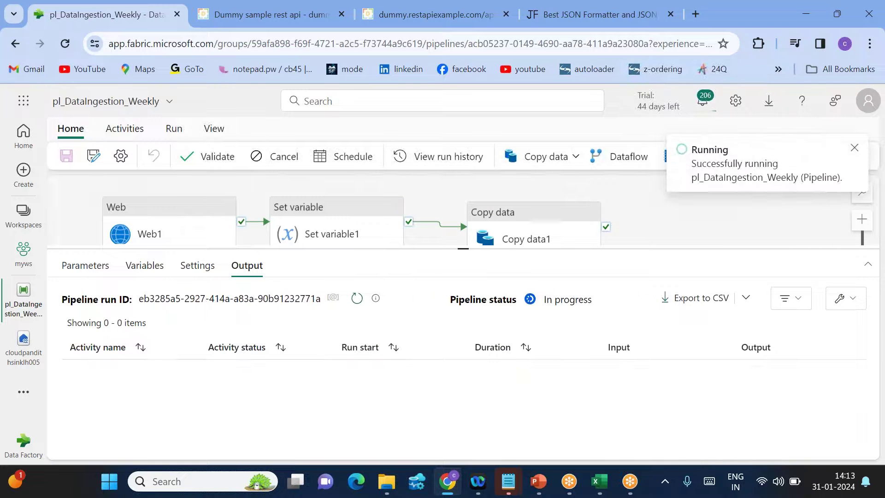
{"action": "left_click", "coordinate": [356, 299]}
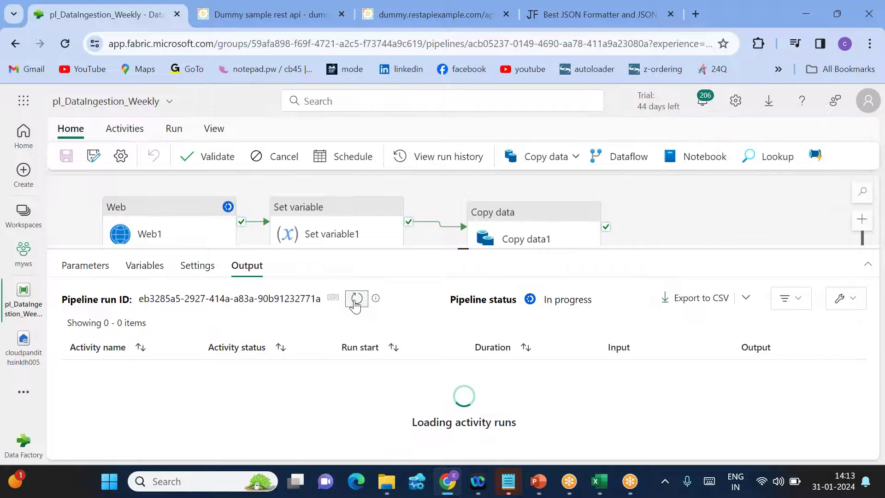
{"action": "left_click", "coordinate": [356, 299]}
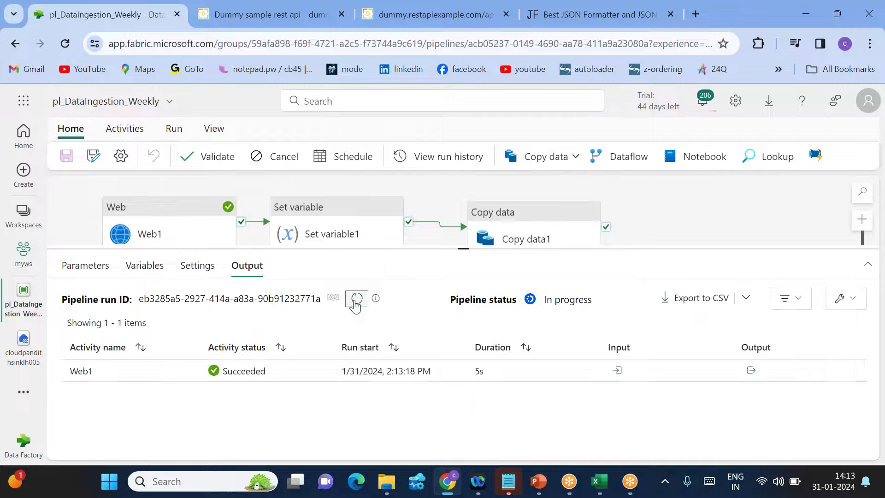
{"action": "left_click", "coordinate": [356, 300]}
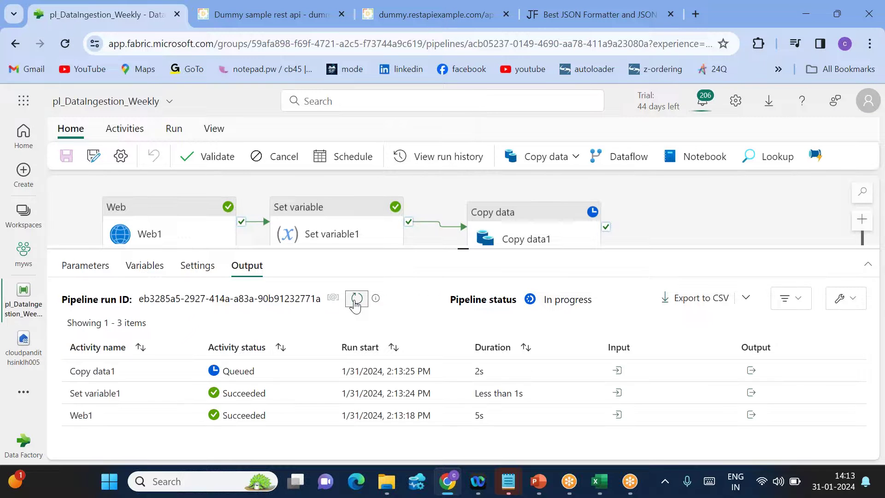
{"action": "left_click", "coordinate": [356, 300]}
{"action": "left_click", "coordinate": [355, 300]}
{"action": "left_click", "coordinate": [355, 300]}
{"action": "left_click", "coordinate": [356, 299]}
{"action": "left_click", "coordinate": [355, 299]}
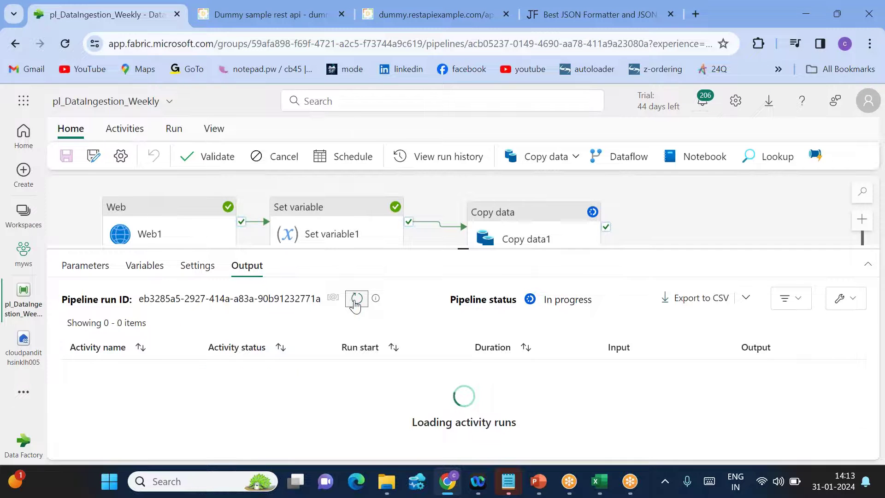
{"action": "left_click", "coordinate": [356, 300]}
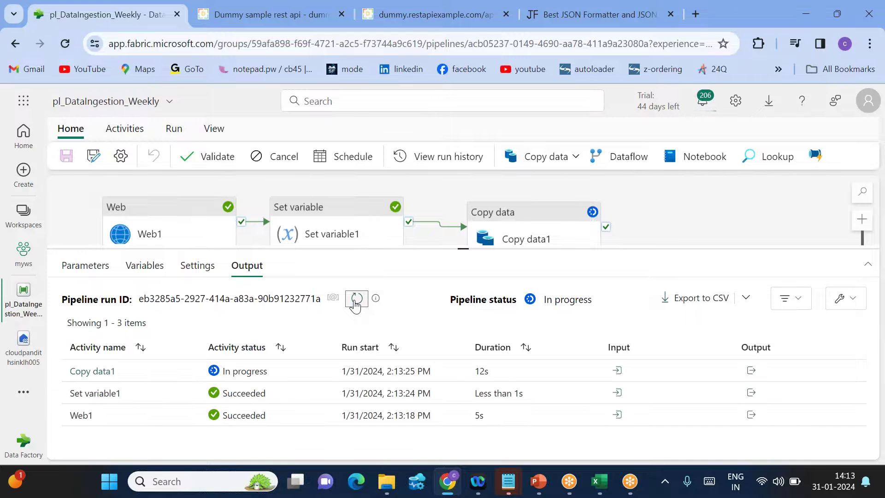
{"action": "left_click", "coordinate": [356, 300]}
{"action": "left_click", "coordinate": [356, 299]}
{"action": "left_click", "coordinate": [356, 300]}
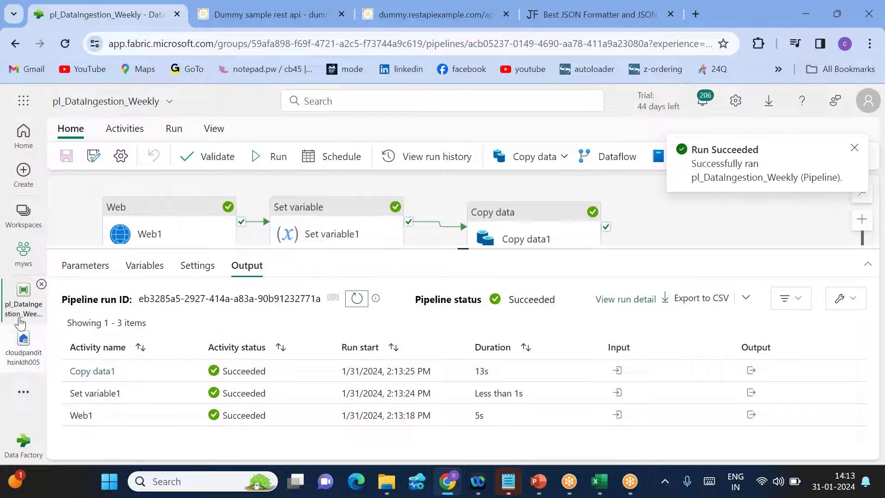
Open the preview of sample.json from the output folder of the cloudpandithsinklh005 lakehouse
{"action": "left_click", "coordinate": [30, 351]}
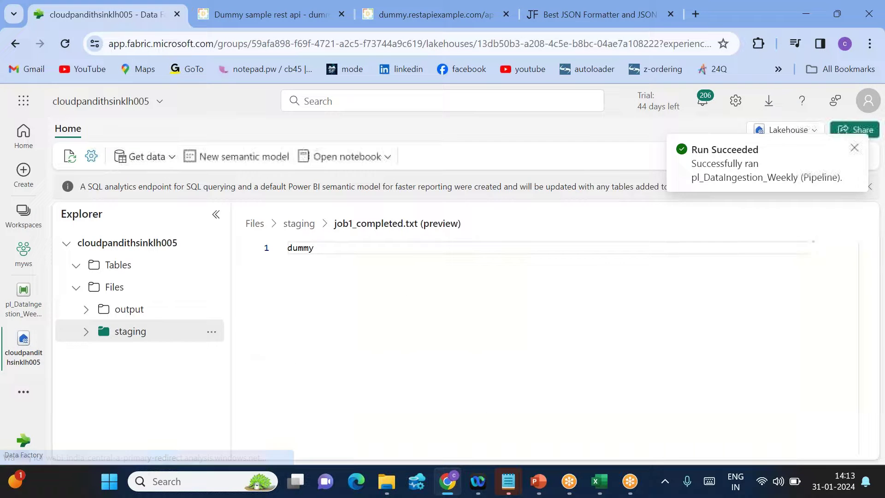
{"action": "left_click", "coordinate": [129, 309]}
{"action": "left_click", "coordinate": [212, 309]}
{"action": "left_click", "coordinate": [240, 446]}
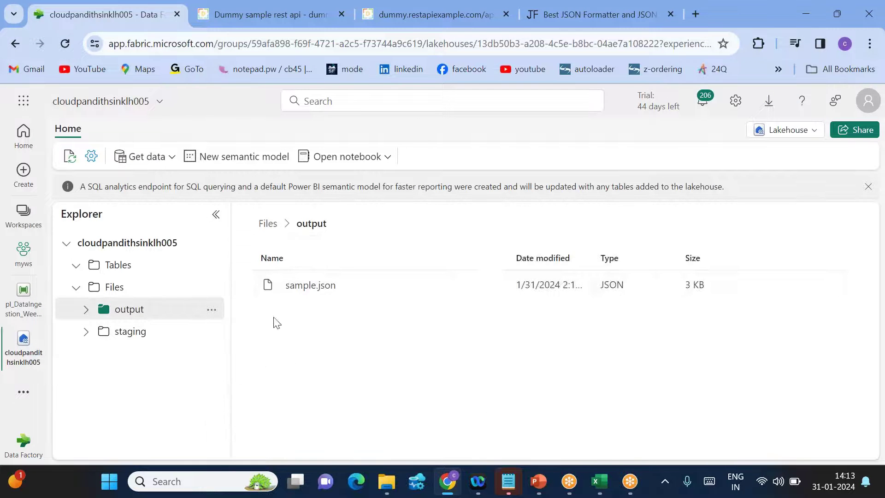
{"action": "left_click", "coordinate": [322, 294]}
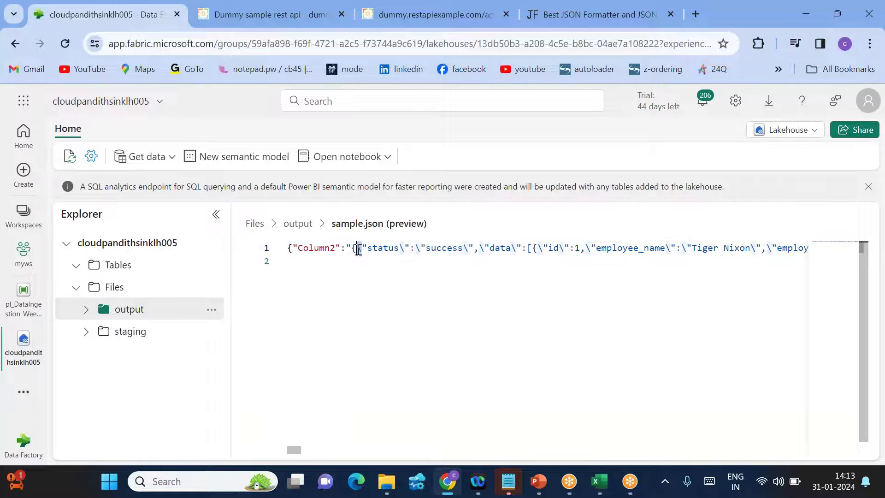
Examine the quotes and backslashes in the JSON text of sample.json, and return to the output folder
{"action": "left_click_drag", "start_coordinate": [363, 249], "coordinate": [372, 246]}
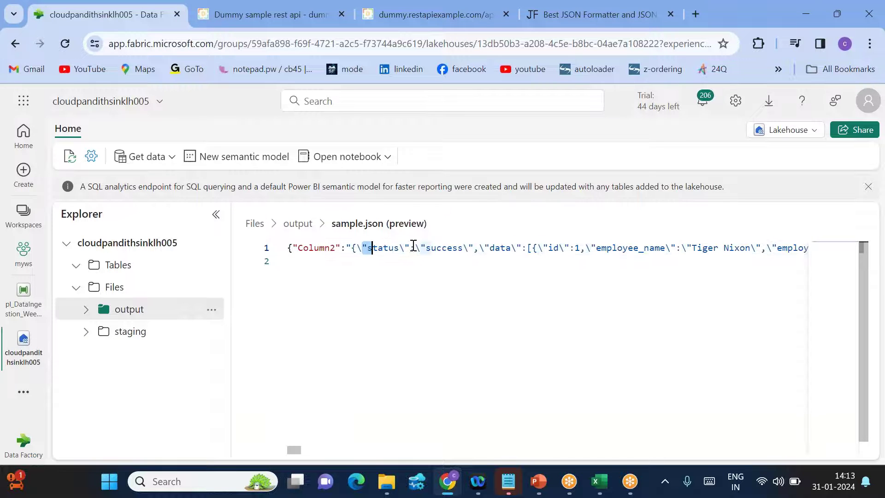
{"action": "left_click_drag", "start_coordinate": [454, 249], "coordinate": [797, 247]}
{"action": "left_click", "coordinate": [643, 264]}
{"action": "scroll", "coordinate": [642, 264], "scroll_direction": "right", "scroll_amount": 15}
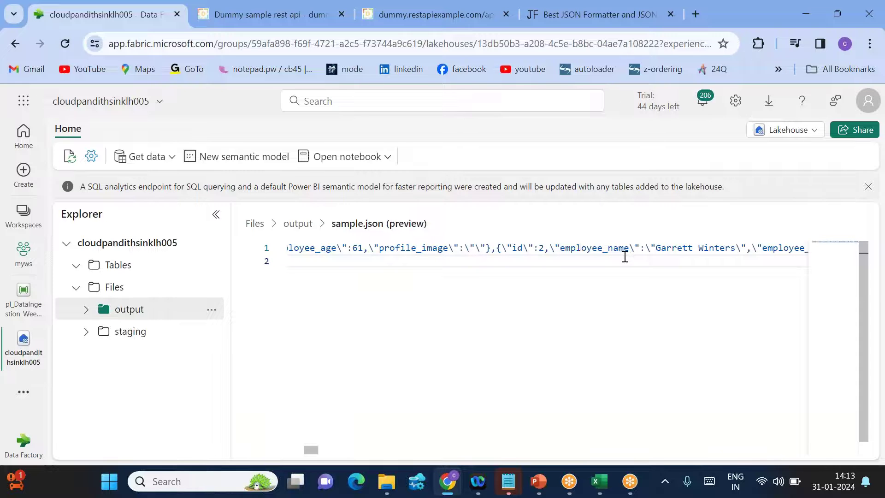
{"action": "scroll", "coordinate": [599, 247], "scroll_direction": "right", "scroll_amount": 5}
{"action": "scroll", "coordinate": [600, 247], "scroll_direction": "left", "scroll_amount": 10}
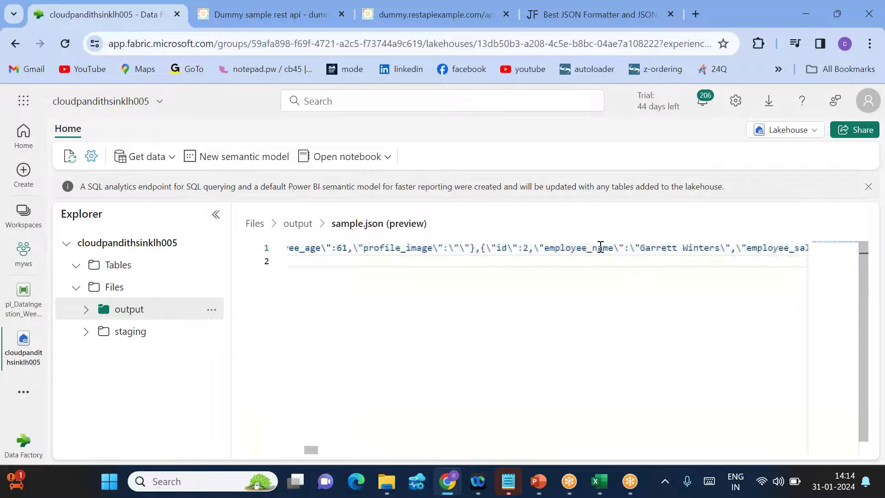
{"action": "scroll", "coordinate": [601, 247], "scroll_direction": "left", "scroll_amount": 8}
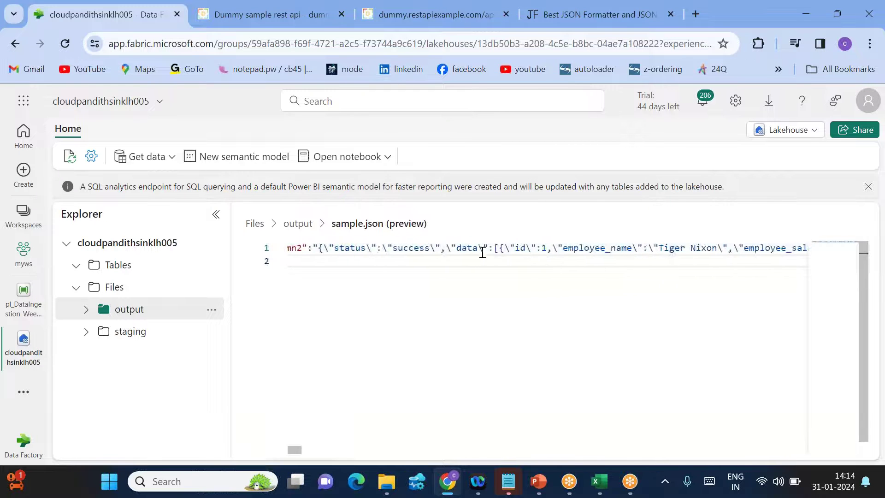
{"action": "left_click", "coordinate": [297, 224]}
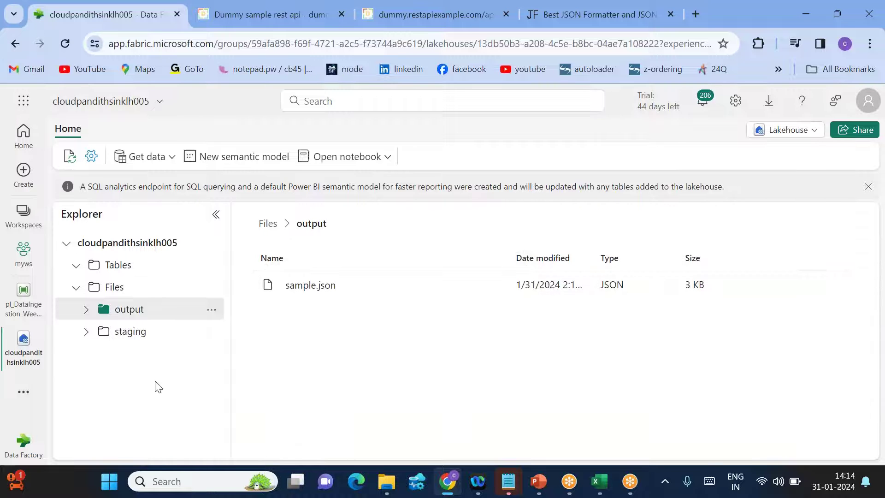
Set the file format of the Copy data1 destination in the pipeline to DelimitedText
{"action": "left_click", "coordinate": [32, 322]}
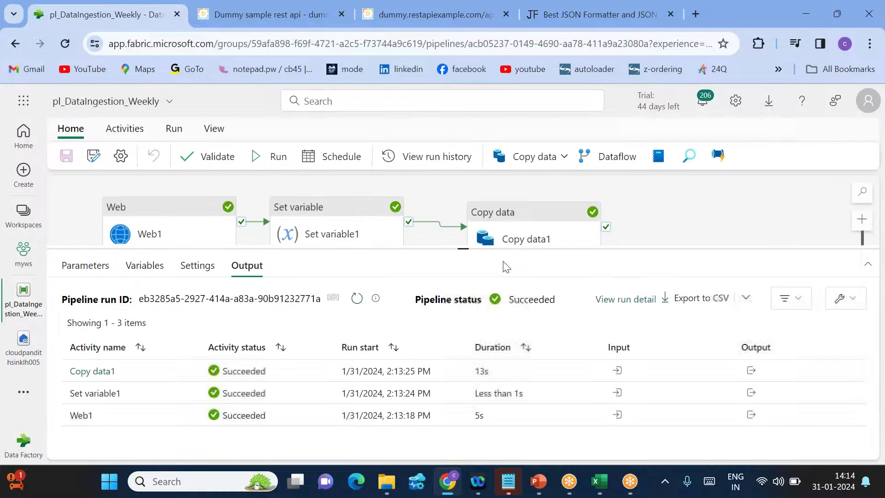
{"action": "left_click", "coordinate": [537, 237]}
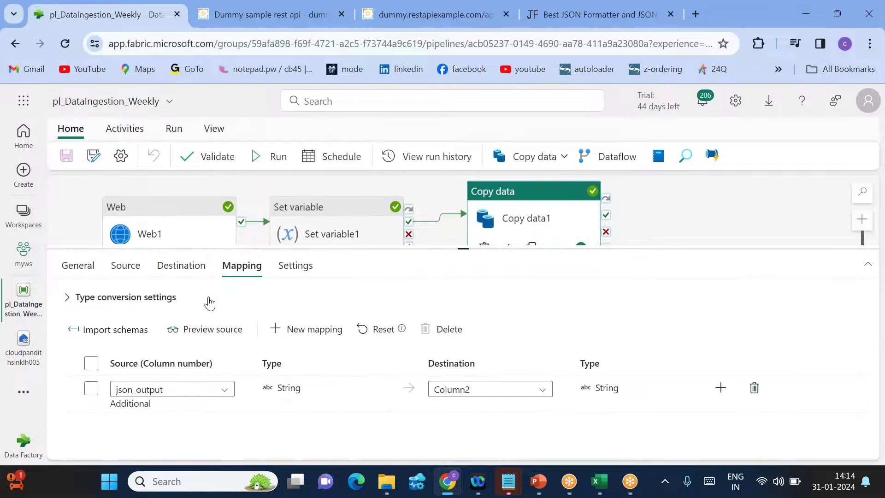
{"action": "left_click", "coordinate": [182, 266]}
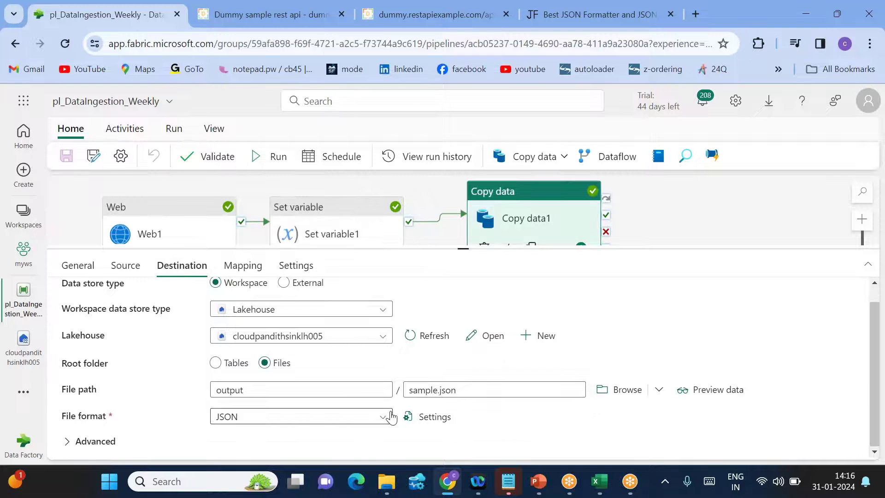
{"action": "left_click", "coordinate": [385, 415]}
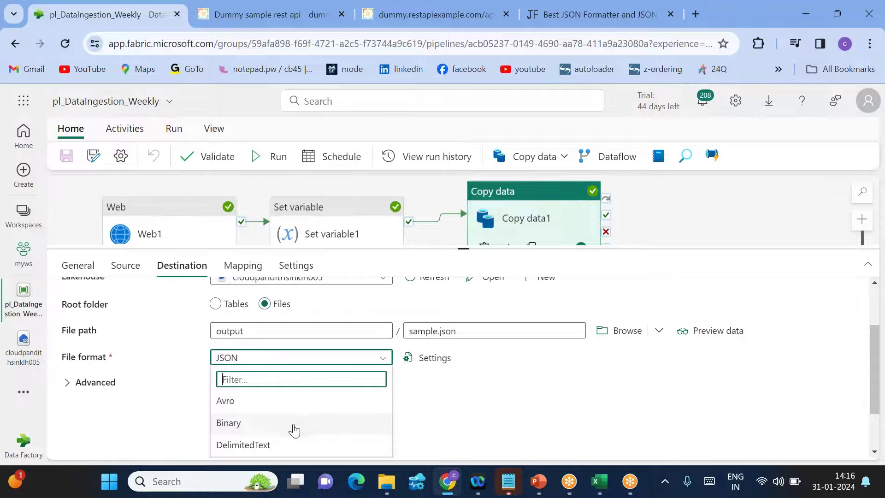
{"action": "left_click", "coordinate": [253, 446]}
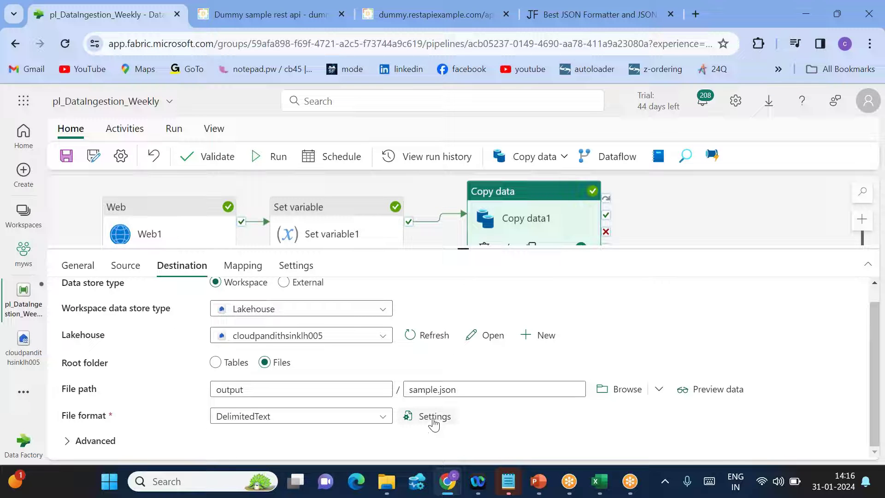
Set the destination's file format settings to No quote character and No escape character
{"action": "left_click", "coordinate": [434, 420]}
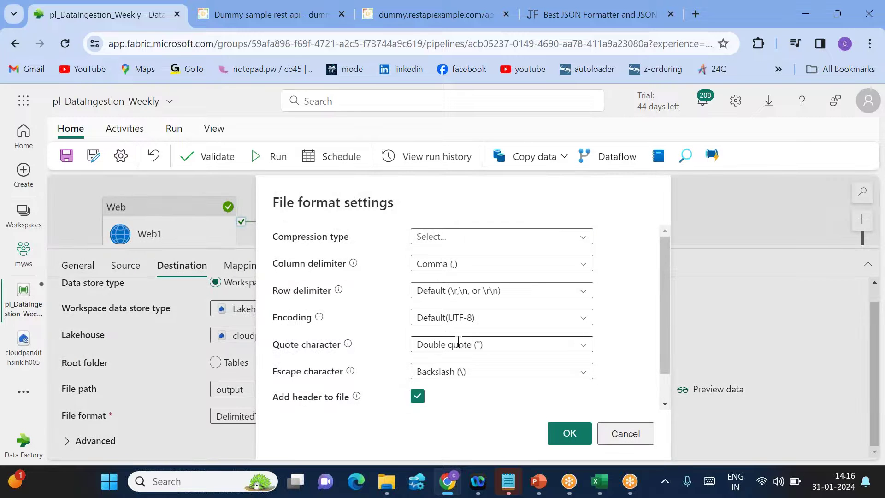
{"action": "left_click", "coordinate": [586, 348]}
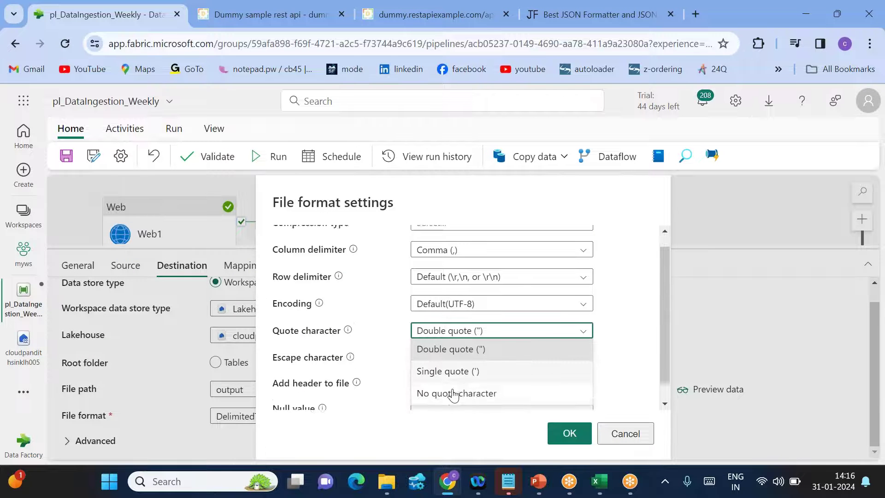
{"action": "left_click", "coordinate": [443, 374]}
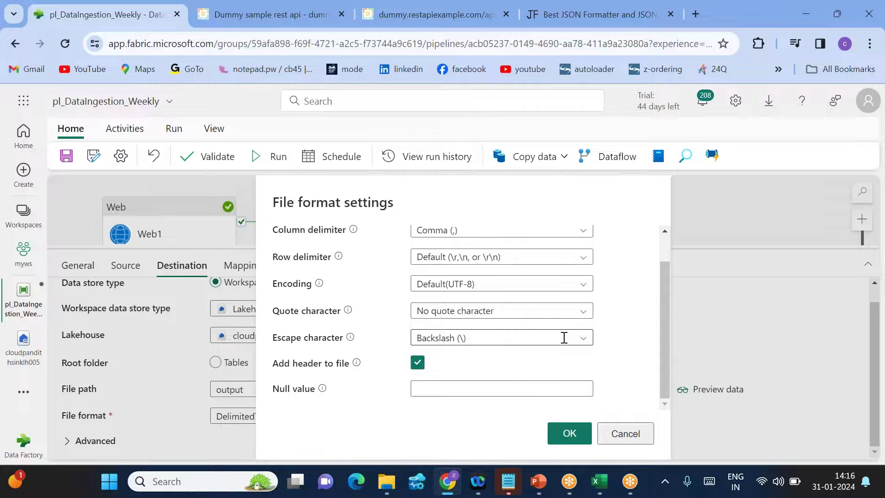
{"action": "left_click", "coordinate": [592, 340]}
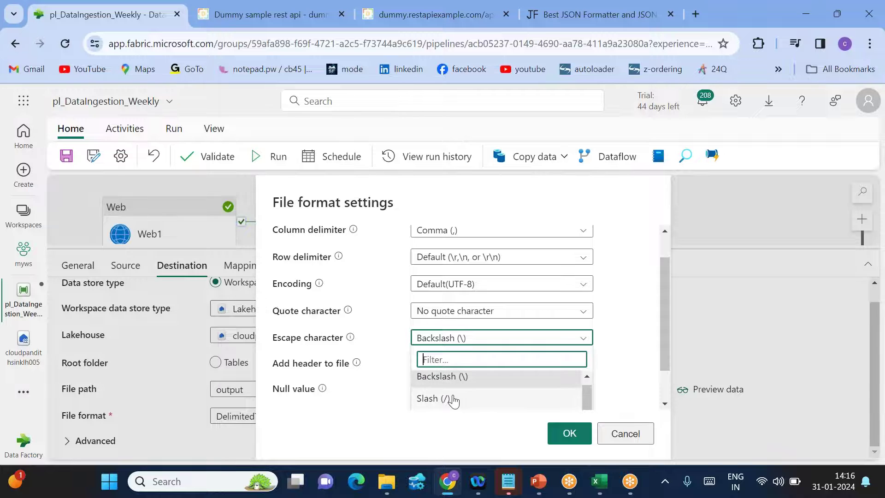
{"action": "scroll", "coordinate": [452, 398], "scroll_direction": "down", "scroll_amount": 1}
{"action": "left_click", "coordinate": [428, 402]}
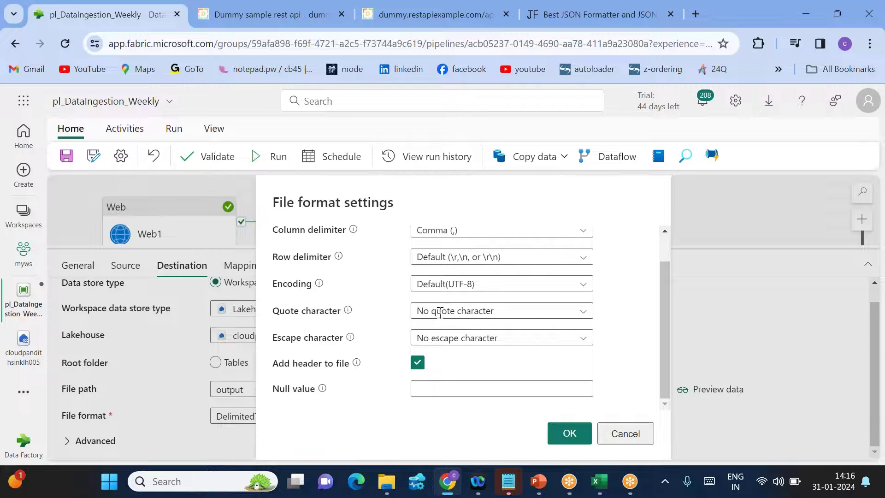
{"action": "left_click", "coordinate": [570, 434]}
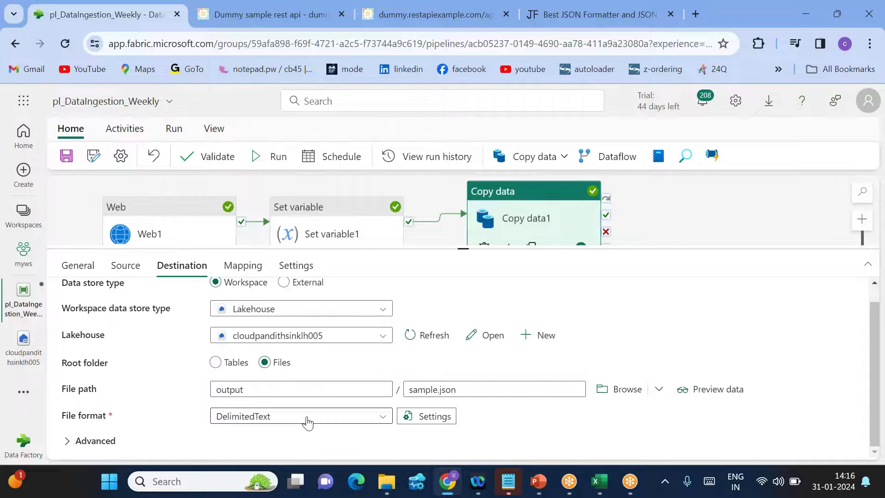
Review the quote character and escape character options in the destination's file format settings
{"action": "left_click", "coordinate": [423, 417]}
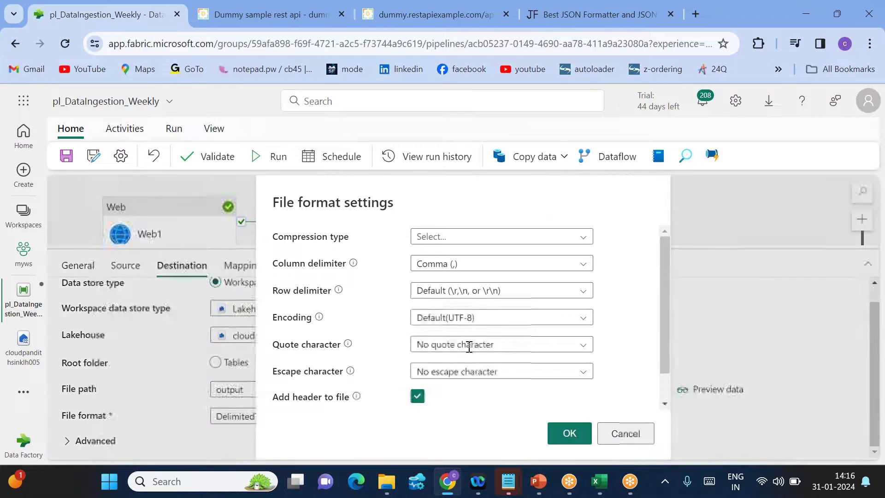
{"action": "left_click_drag", "start_coordinate": [274, 344], "coordinate": [338, 350]}
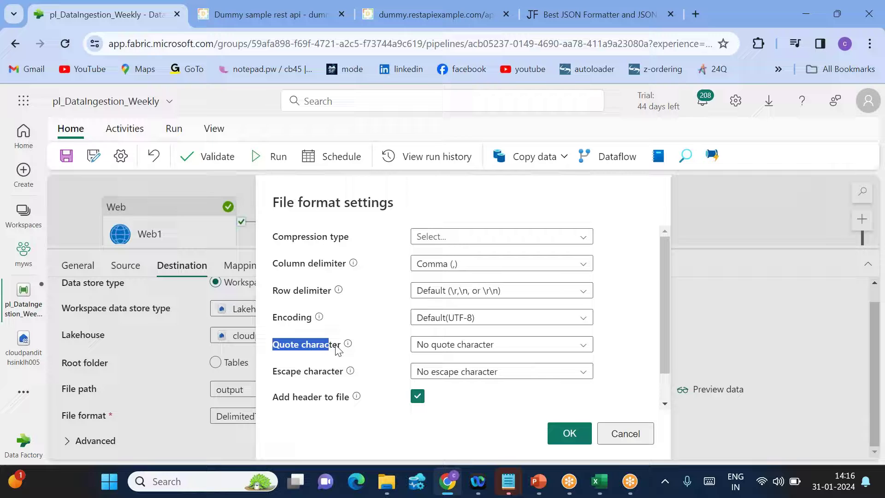
{"action": "left_click_drag", "start_coordinate": [271, 370], "coordinate": [333, 370]}
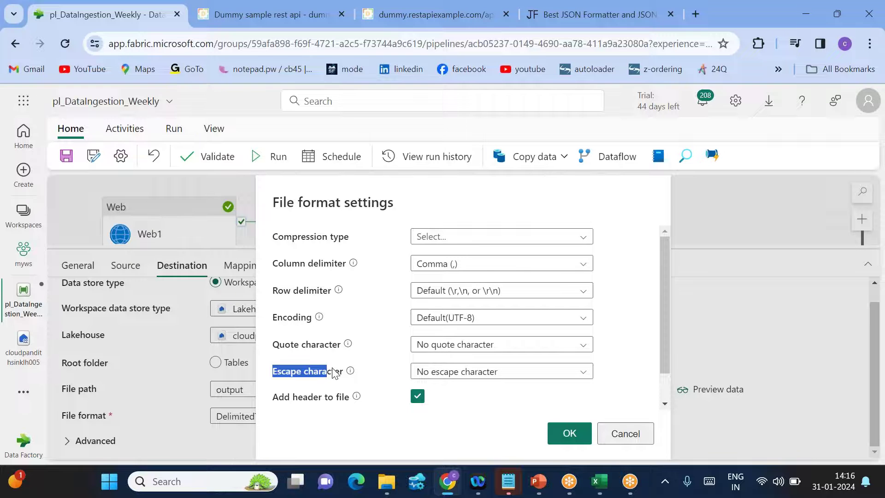
{"action": "left_click", "coordinate": [570, 435]}
Save the pipeline changes and run pl_DataIngestion_Weekly
{"action": "left_click", "coordinate": [275, 158]}
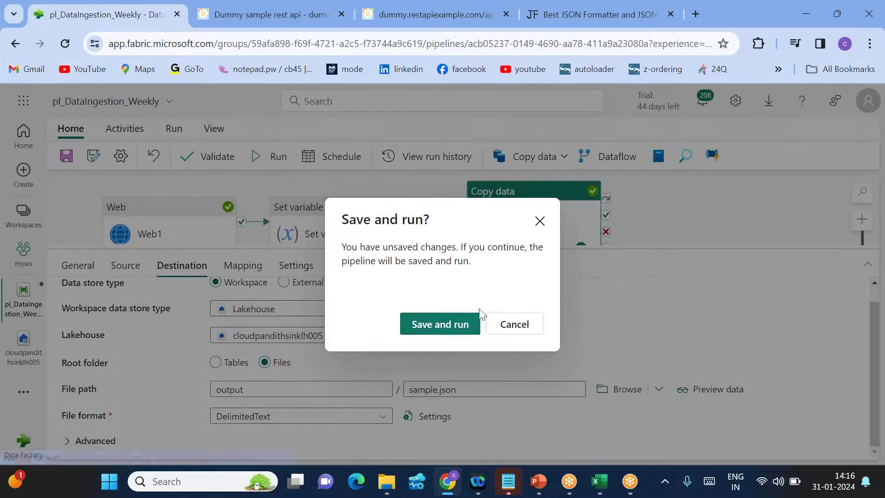
{"action": "left_click", "coordinate": [461, 323]}
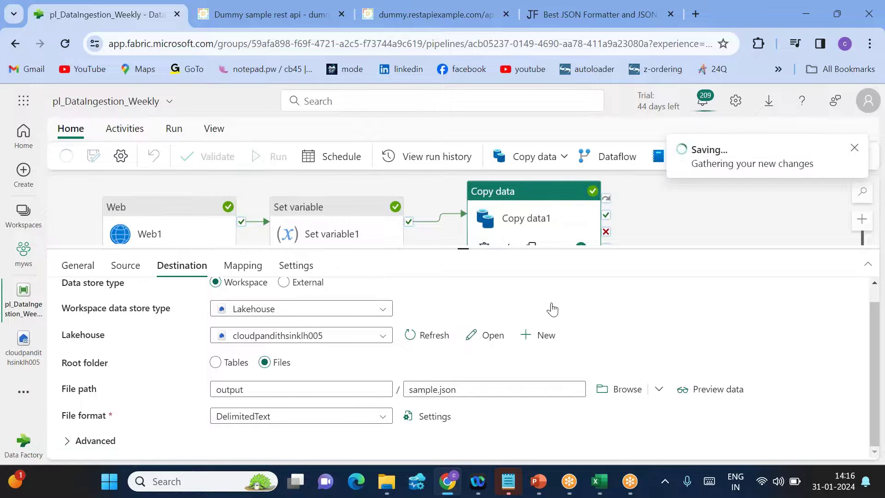
{"action": "scroll", "coordinate": [518, 300], "scroll_direction": "up", "scroll_amount": 1}
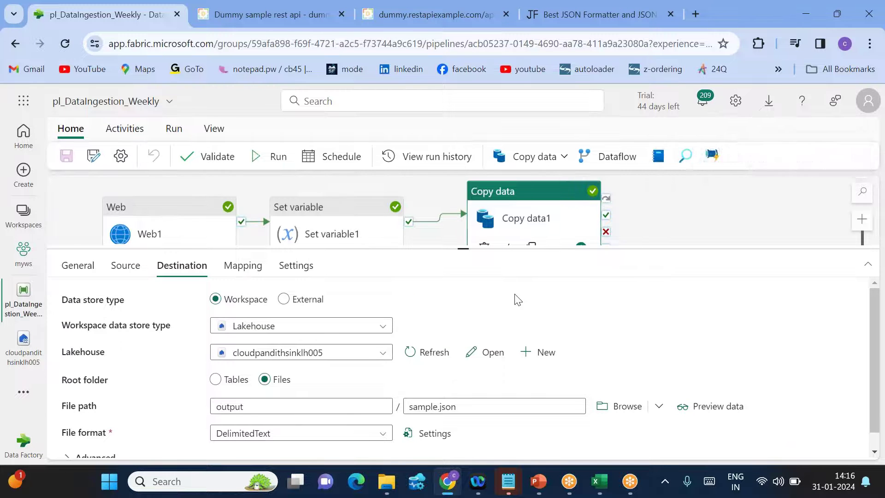
Monitor the pipeline run by refreshing the statuses of Web1, Set variable1 and Copy data1 until the run finishes
{"action": "left_click", "coordinate": [354, 298]}
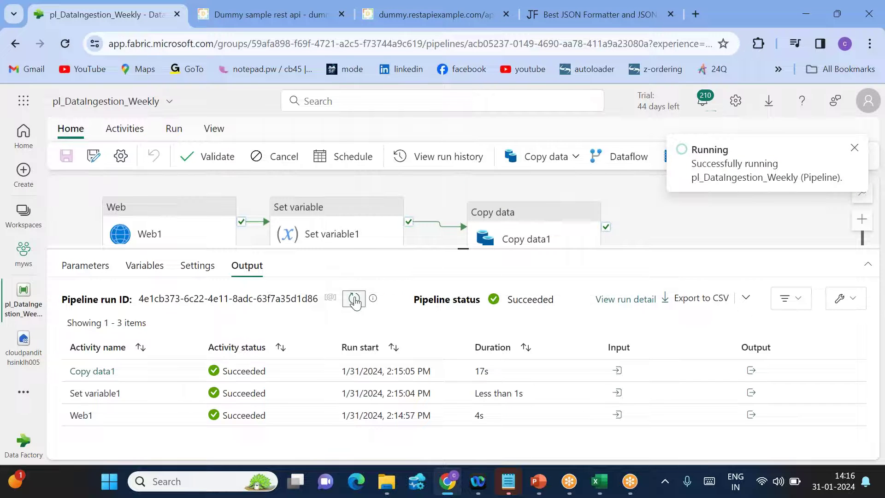
{"action": "left_click", "coordinate": [353, 299]}
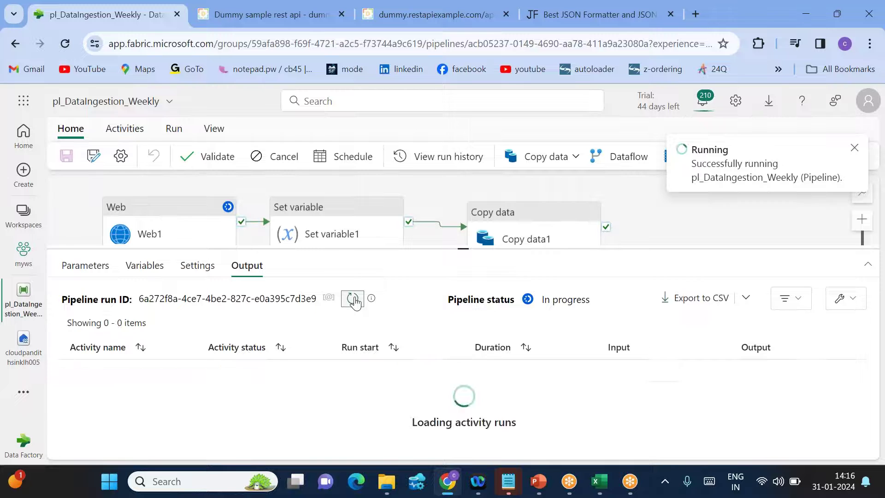
{"action": "left_click", "coordinate": [353, 299]}
{"action": "left_click", "coordinate": [354, 299]}
{"action": "left_click", "coordinate": [353, 298]}
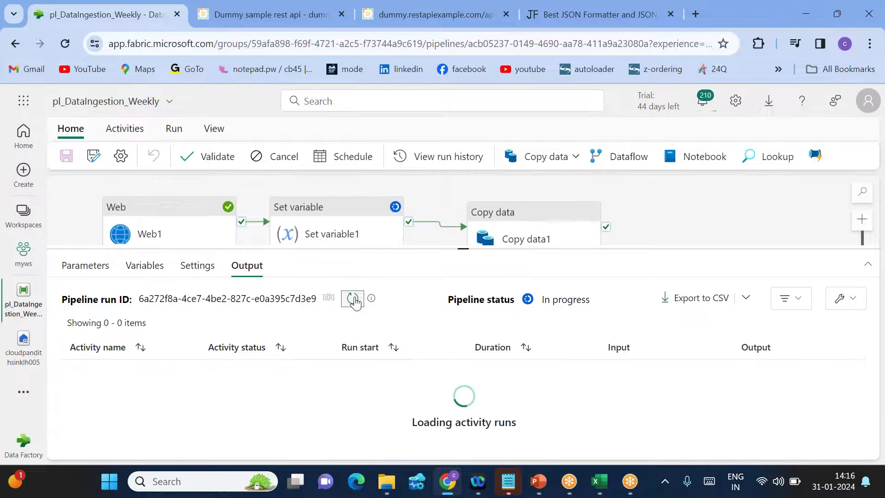
{"action": "left_click", "coordinate": [354, 300]}
{"action": "left_click", "coordinate": [353, 299]}
{"action": "left_click", "coordinate": [353, 299]}
{"action": "left_click", "coordinate": [354, 299]}
{"action": "left_click", "coordinate": [353, 299]}
{"action": "left_click", "coordinate": [353, 299]}
{"action": "left_click", "coordinate": [353, 299]}
{"action": "left_click", "coordinate": [353, 299]}
{"action": "left_click", "coordinate": [354, 299]}
{"action": "left_click", "coordinate": [354, 300]}
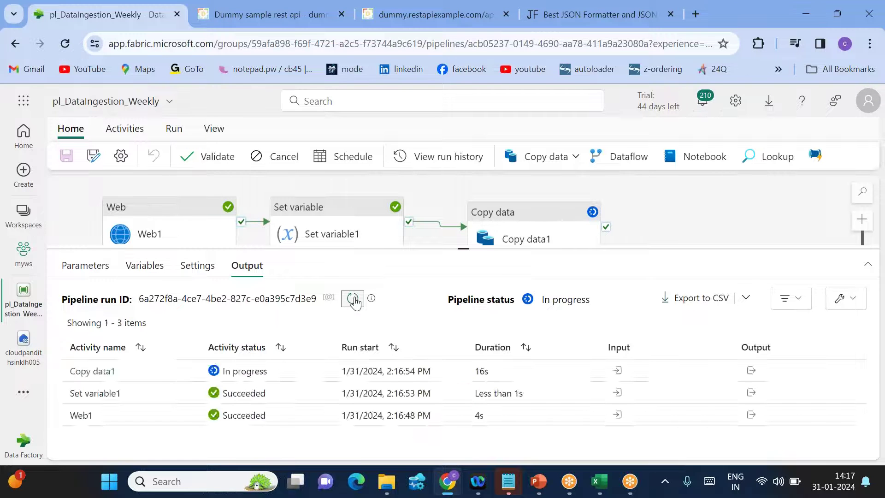
{"action": "left_click", "coordinate": [353, 299]}
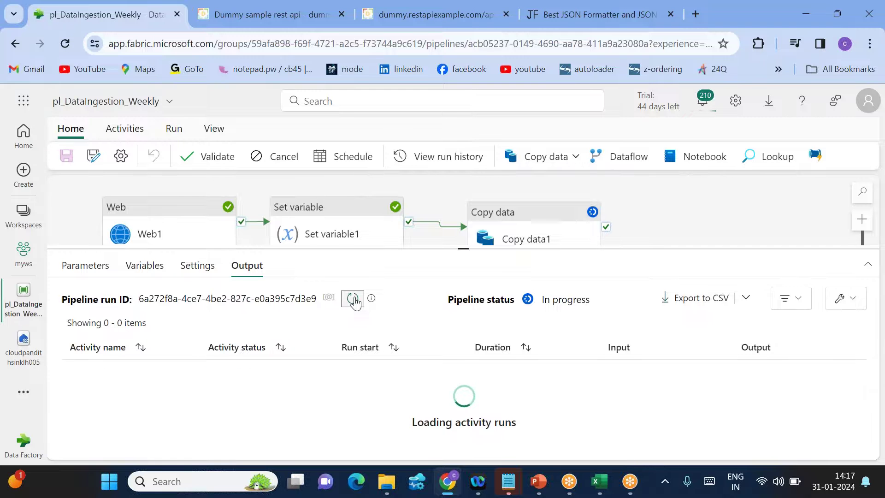
{"action": "left_click", "coordinate": [354, 300]}
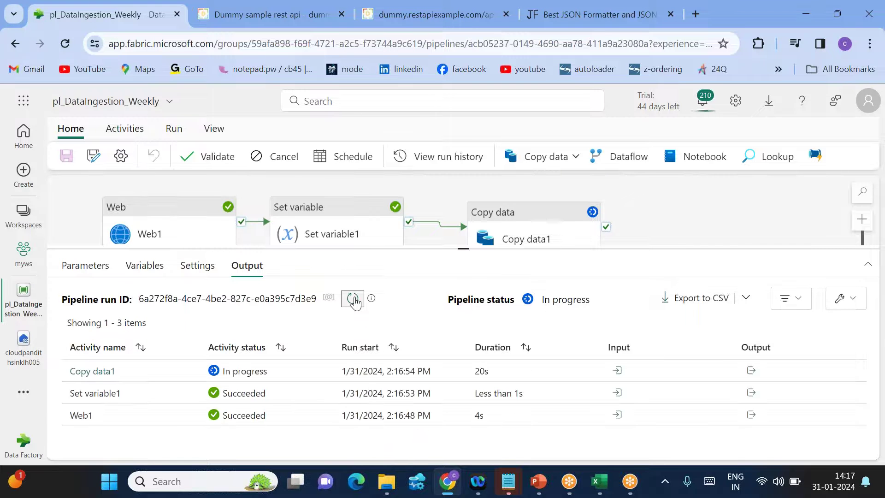
{"action": "left_click", "coordinate": [354, 300]}
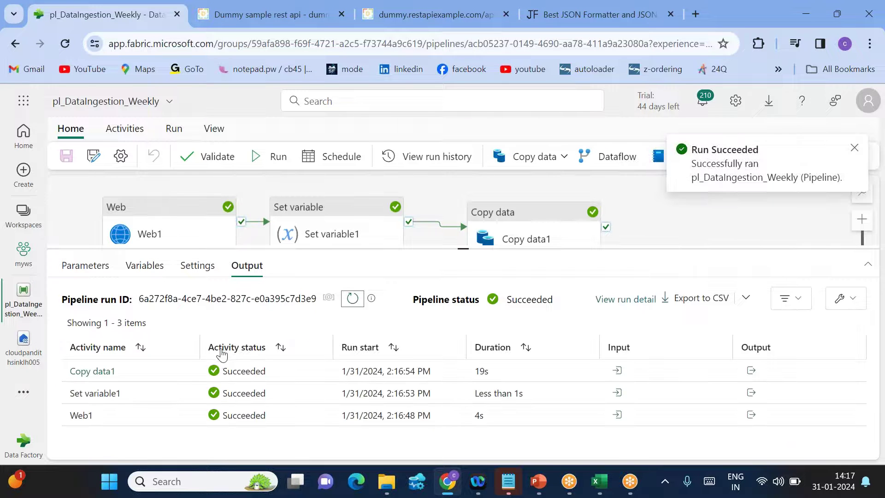
Refresh the output folder in the cloudpandithsinklh005 lakehouse and check the full modification date of sample.json
{"action": "left_click", "coordinate": [24, 346]}
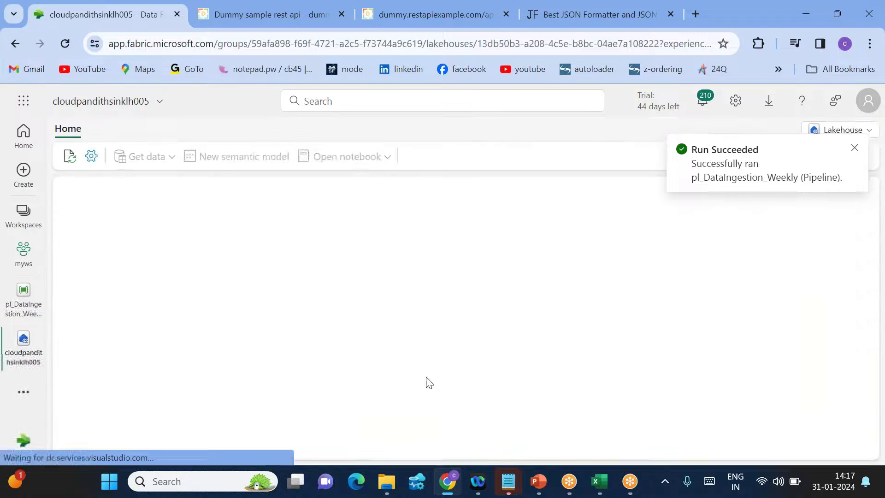
{"action": "left_click", "coordinate": [298, 224]}
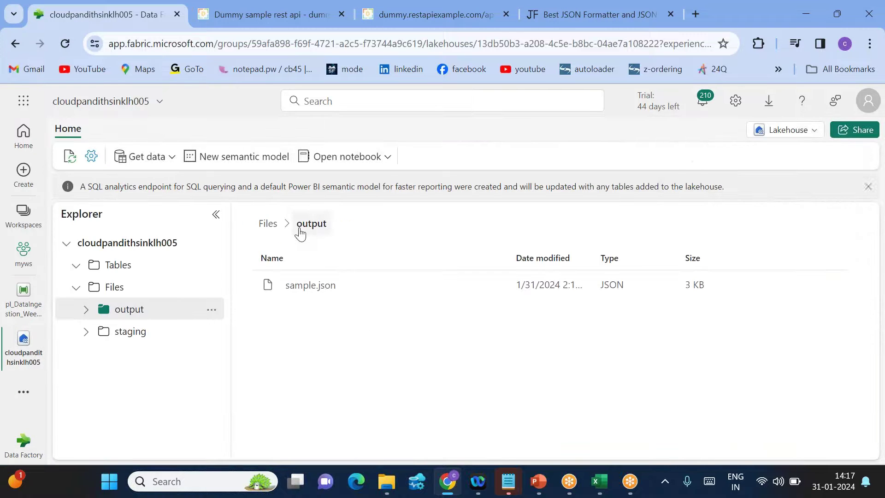
{"action": "left_click", "coordinate": [213, 309]}
{"action": "left_click", "coordinate": [246, 448]}
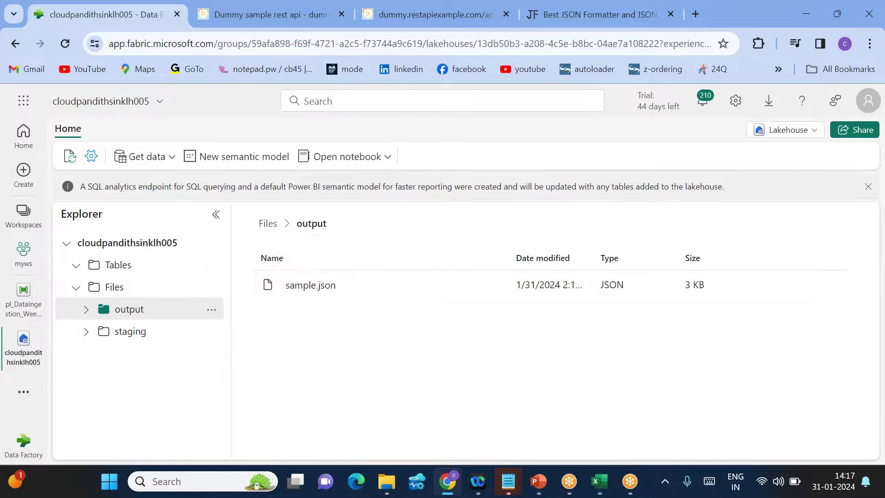
{"action": "left_click_drag", "start_coordinate": [592, 258], "coordinate": [620, 260]}
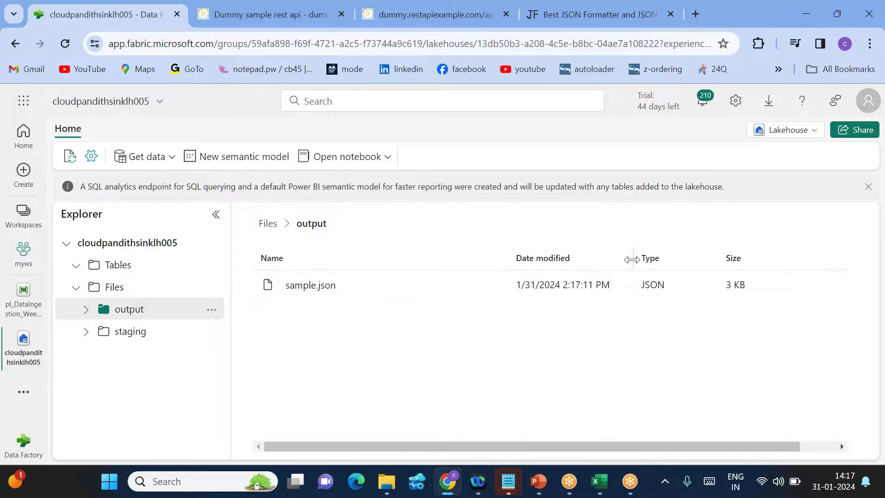
Preview sample.json and examine its JSON text for quote and escape characters along the whole line
{"action": "left_click", "coordinate": [335, 289]}
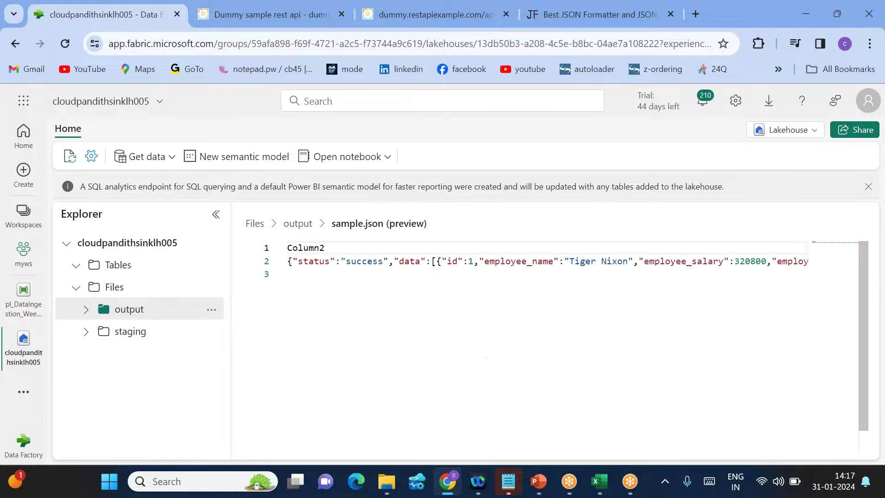
{"action": "left_click_drag", "start_coordinate": [364, 262], "coordinate": [745, 264]}
{"action": "left_click", "coordinate": [624, 282]}
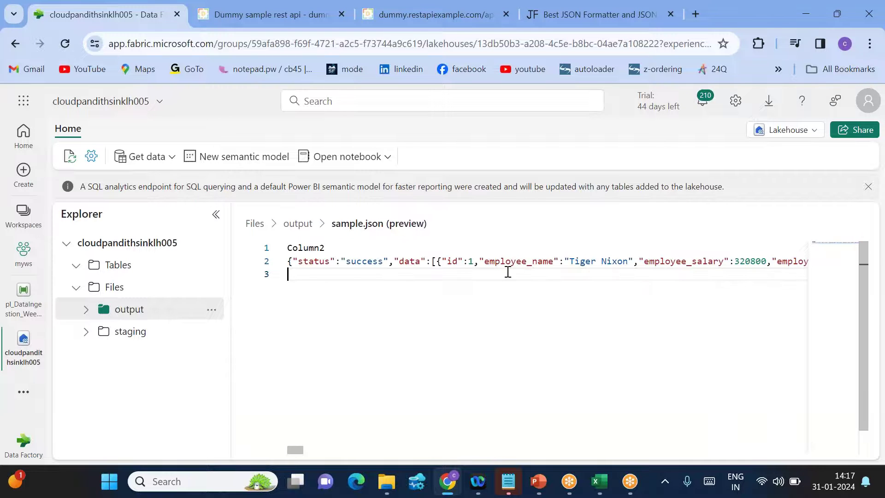
{"action": "left_click", "coordinate": [494, 262]}
{"action": "scroll", "coordinate": [496, 265], "scroll_direction": "right", "scroll_amount": 10}
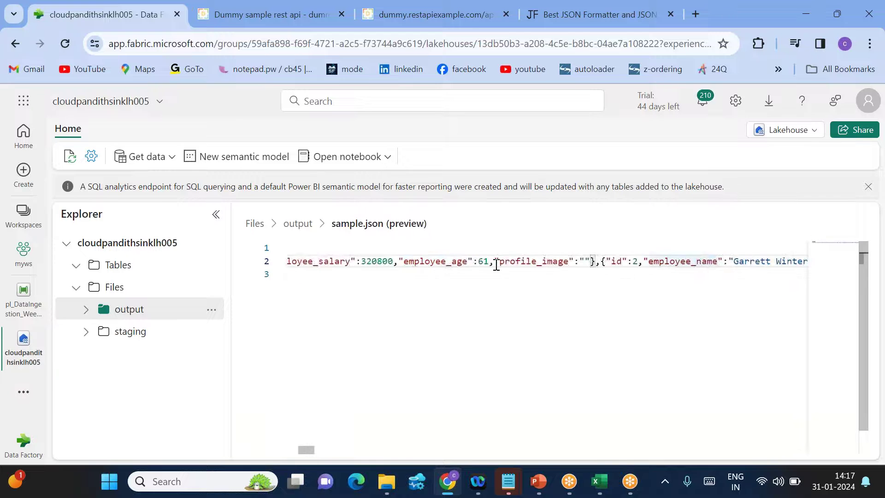
{"action": "scroll", "coordinate": [494, 261], "scroll_direction": "right", "scroll_amount": 10}
{"action": "scroll", "coordinate": [478, 261], "scroll_direction": "left", "scroll_amount": 12}
{"action": "scroll", "coordinate": [533, 261], "scroll_direction": "left", "scroll_amount": 10}
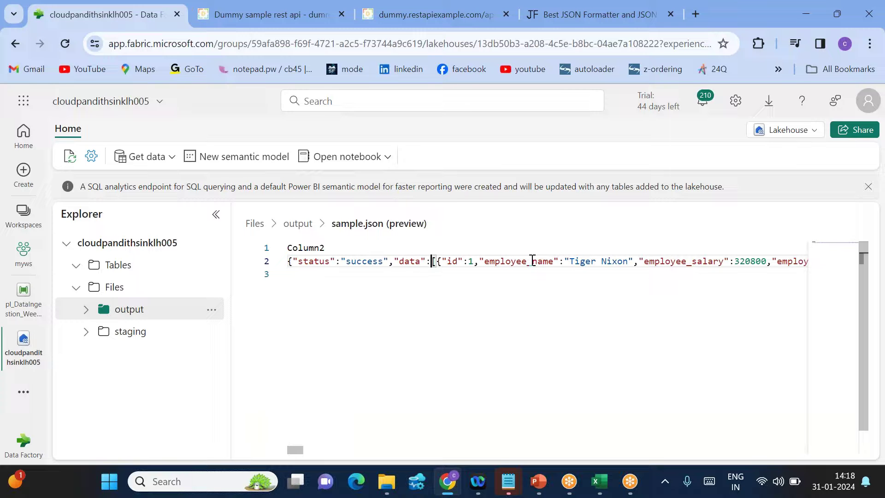
Review the file format settings and the file name of the Copy data1 destination in the pipeline
{"action": "left_click", "coordinate": [23, 295]}
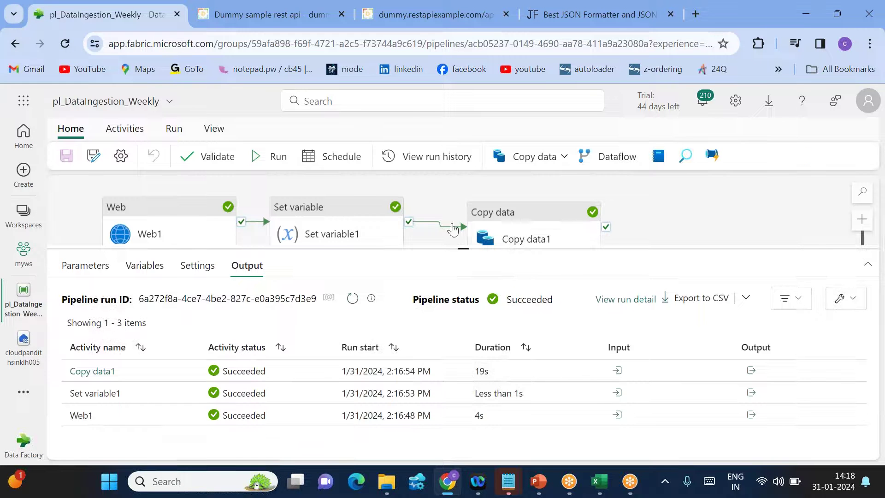
{"action": "left_click", "coordinate": [514, 226]}
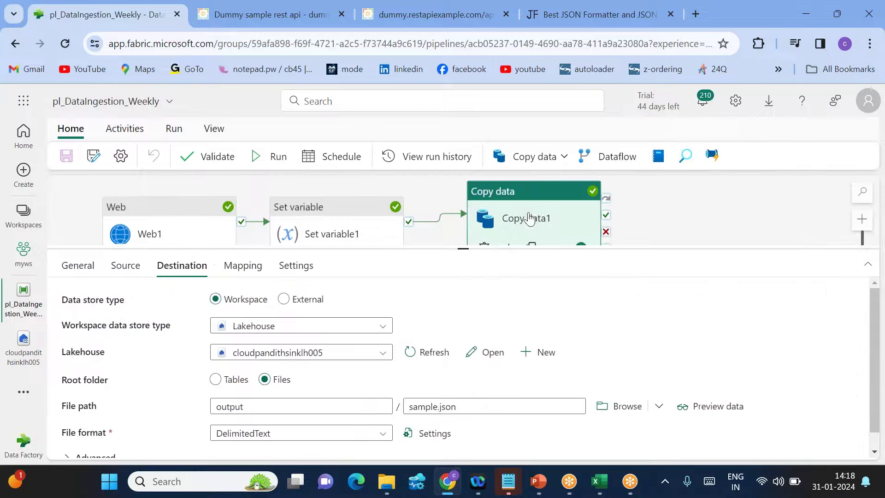
{"action": "scroll", "coordinate": [275, 381], "scroll_direction": "down", "scroll_amount": 1}
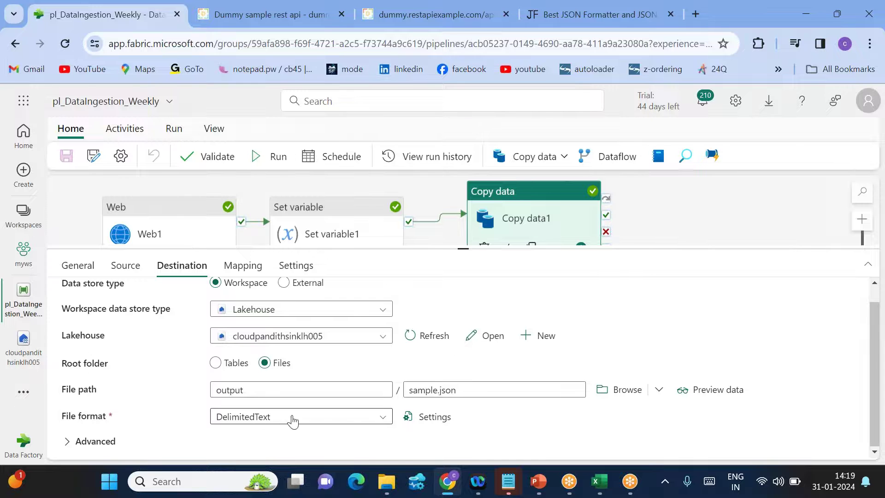
{"action": "left_click", "coordinate": [422, 416]}
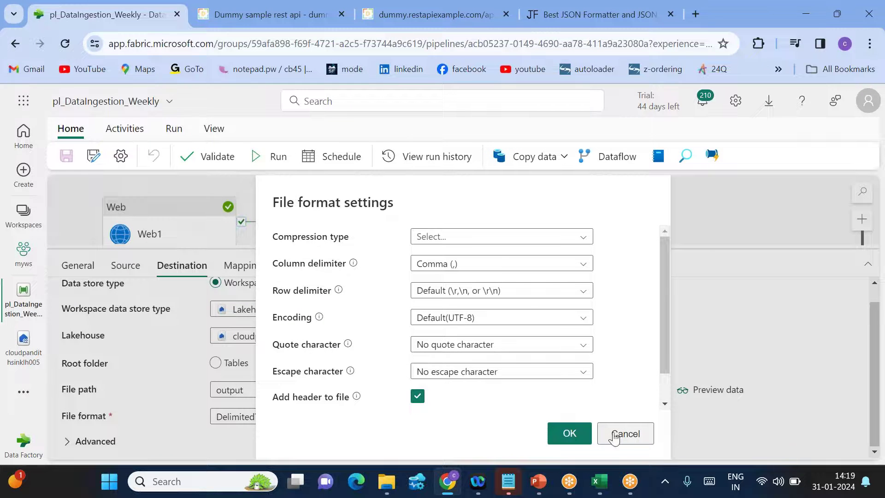
{"action": "left_click", "coordinate": [572, 436]}
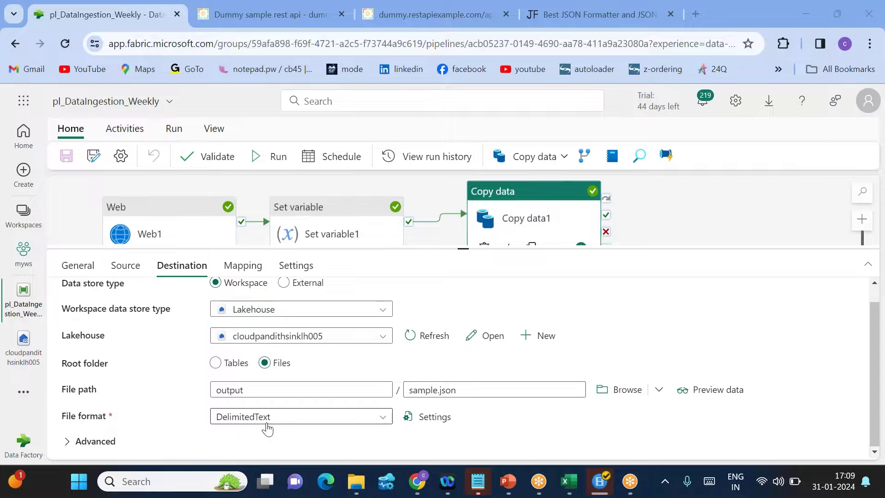
{"action": "left_click_drag", "start_coordinate": [426, 390], "coordinate": [469, 390]}
{"action": "left_click", "coordinate": [469, 390]}
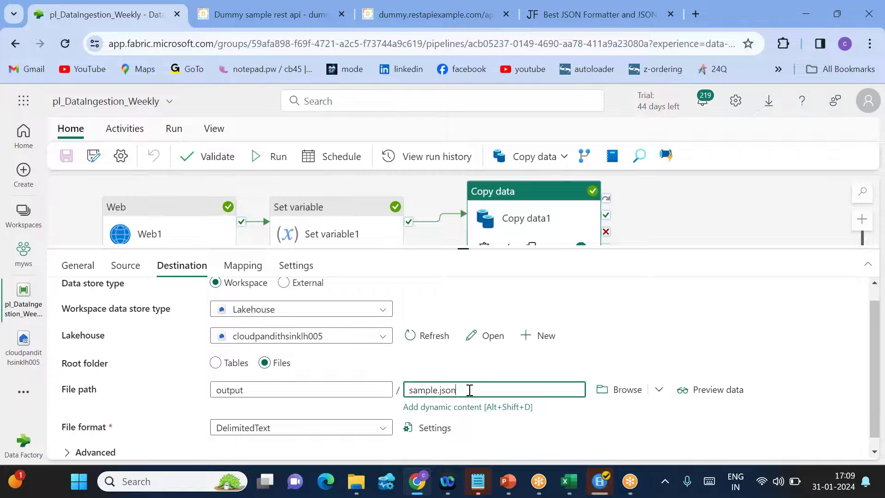
{"action": "left_click_drag", "start_coordinate": [427, 390], "coordinate": [464, 390]}
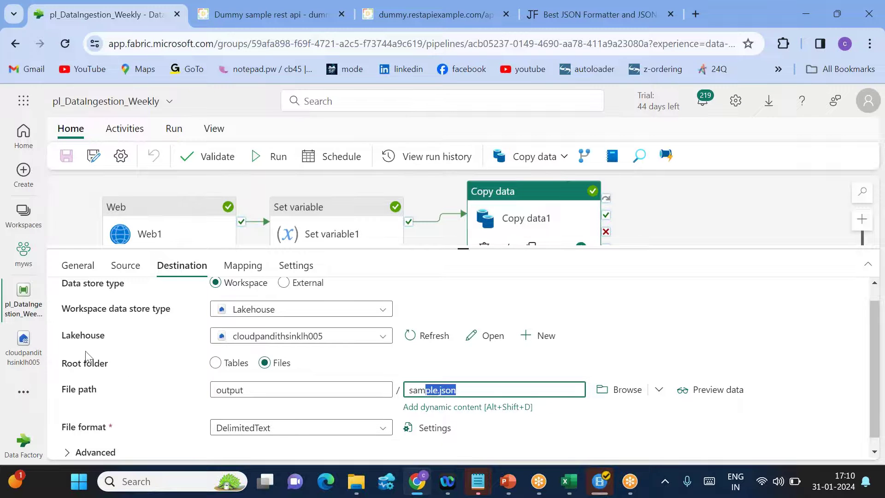
Examine the header line above the JSON text in the lakehouse preview of sample.json
{"action": "left_click", "coordinate": [20, 352]}
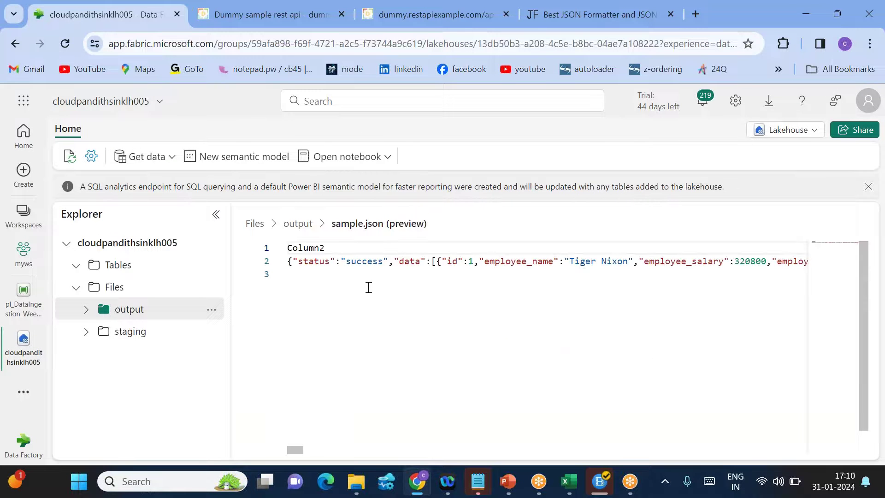
{"action": "left_click_drag", "start_coordinate": [331, 249], "coordinate": [287, 248]}
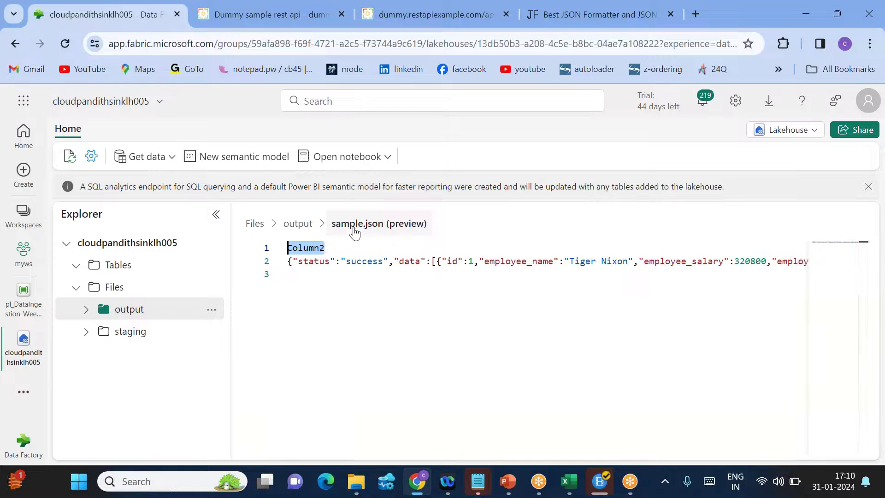
{"action": "left_click", "coordinate": [312, 291]}
{"action": "double_click", "coordinate": [304, 252]}
Disable Add header to file in the file format settings of the pipeline's Copy data1 destination
{"action": "left_click", "coordinate": [23, 297]}
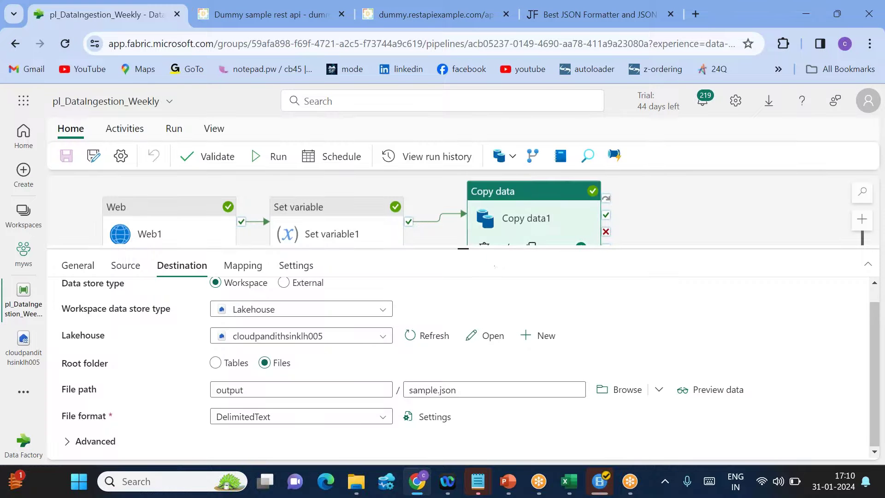
{"action": "left_click", "coordinate": [435, 418]}
{"action": "scroll", "coordinate": [489, 351], "scroll_direction": "down", "scroll_amount": 2}
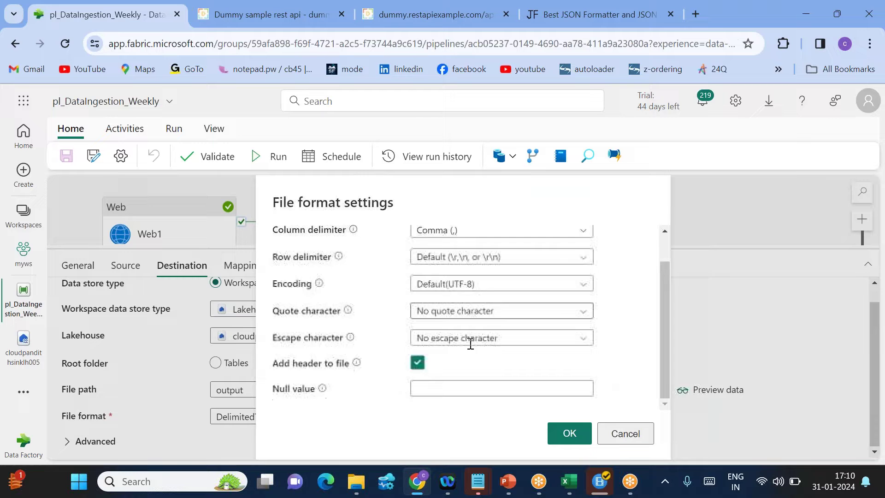
{"action": "left_click_drag", "start_coordinate": [274, 369], "coordinate": [342, 372]}
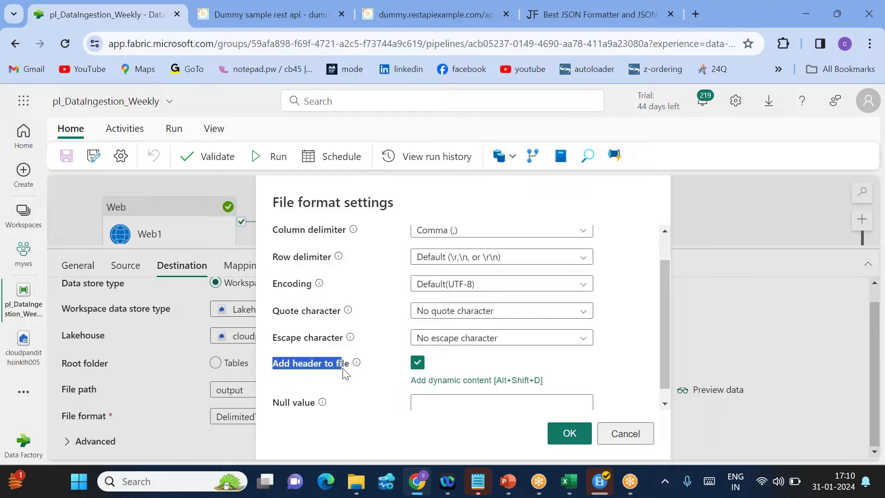
{"action": "left_click", "coordinate": [418, 362]}
{"action": "left_click", "coordinate": [566, 441]}
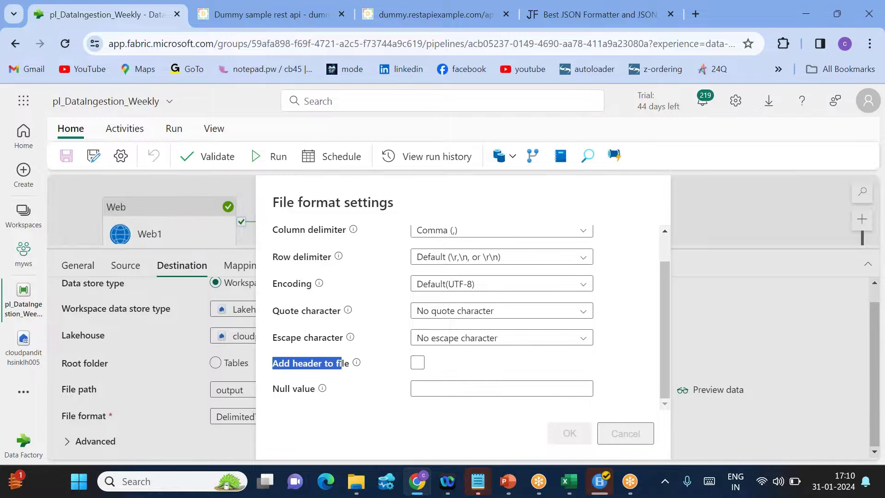
Run the pl_DataIngestion_Weekly pipeline and refresh its activity runs until the run has finished
{"action": "left_click", "coordinate": [276, 167]}
{"action": "left_click", "coordinate": [419, 322]}
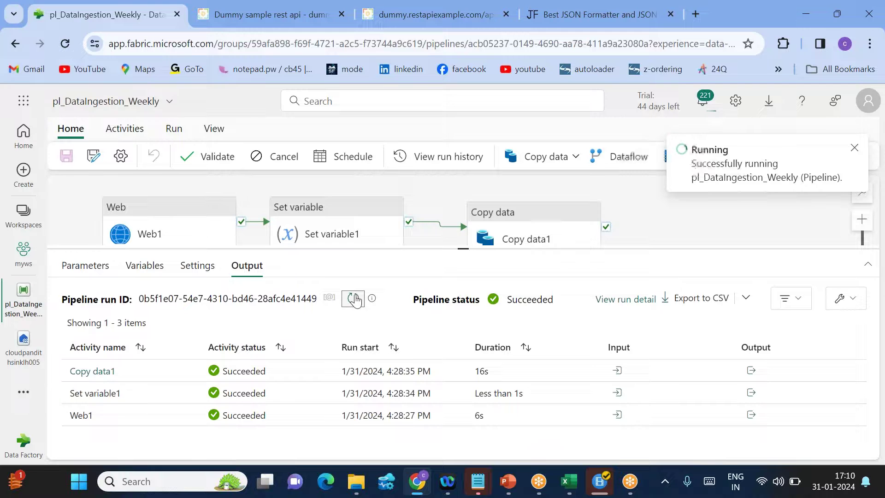
{"action": "left_click", "coordinate": [355, 299]}
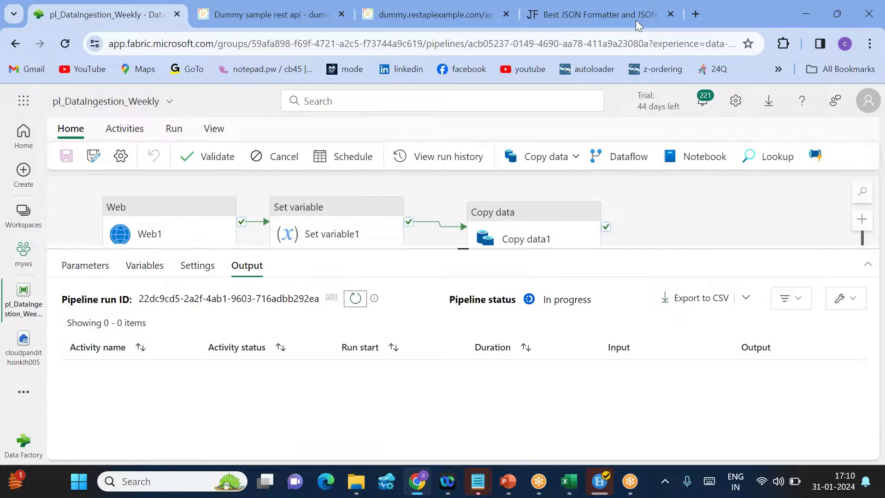
{"action": "left_click", "coordinate": [357, 300]}
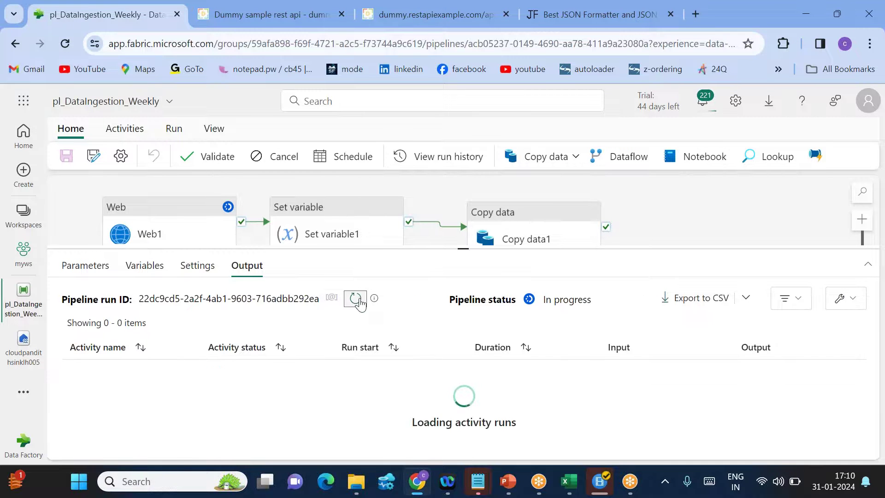
{"action": "left_click", "coordinate": [359, 301]}
{"action": "left_click", "coordinate": [356, 299]}
{"action": "left_click", "coordinate": [359, 300]}
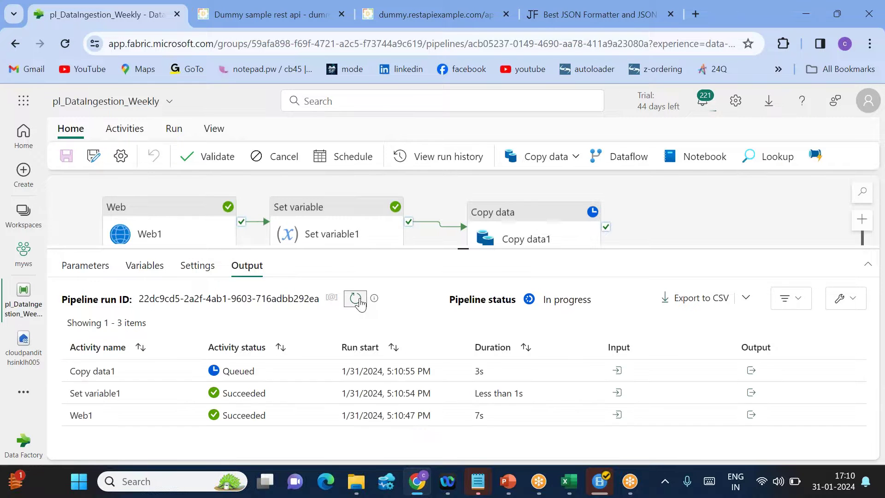
{"action": "left_click", "coordinate": [356, 299]}
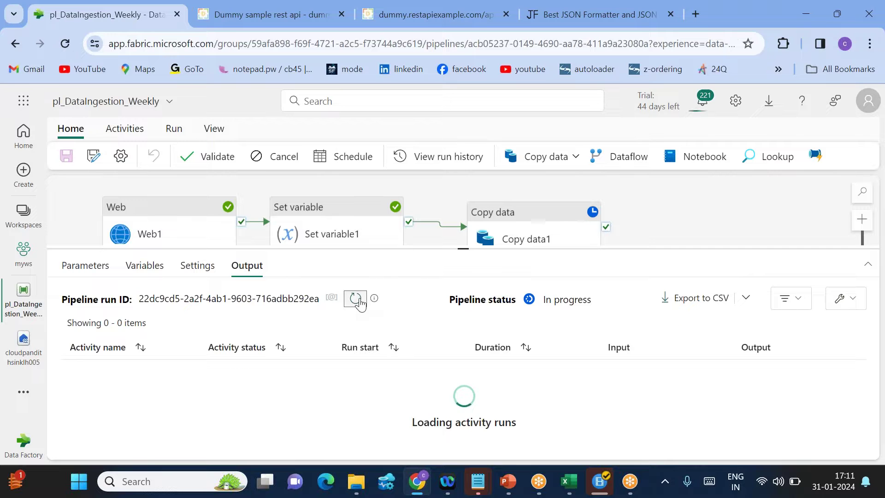
{"action": "left_click", "coordinate": [358, 299]}
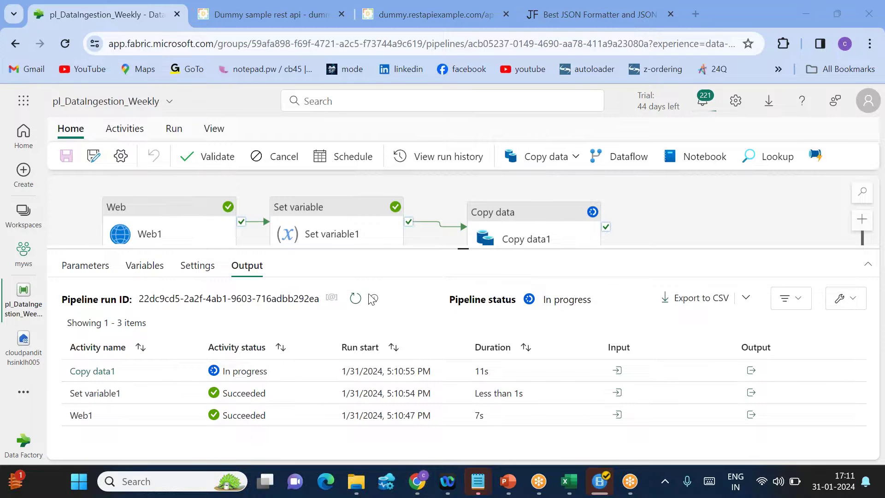
{"action": "left_click", "coordinate": [350, 302]}
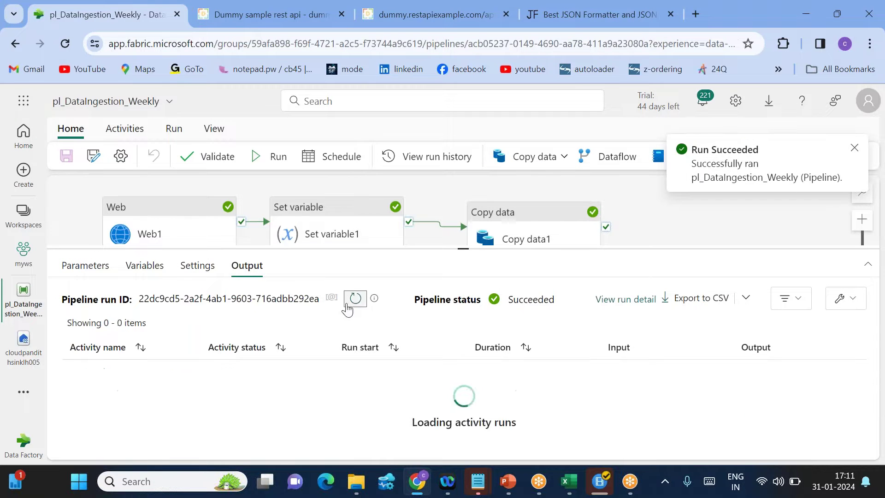
Open the cloudpandithsinklh005 lakehouse and examine the whole JSON line in the preview of output/sample.json
{"action": "left_click", "coordinate": [15, 361]}
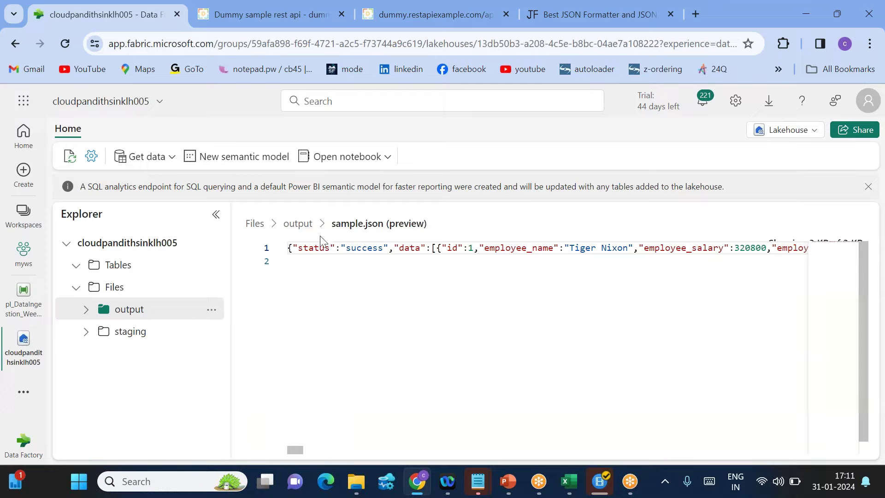
{"action": "left_click_drag", "start_coordinate": [308, 248], "coordinate": [479, 268]}
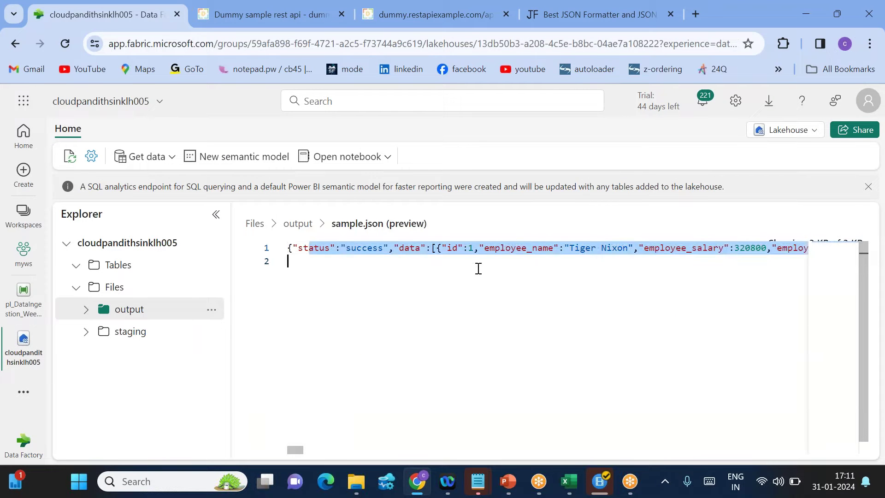
{"action": "scroll", "coordinate": [790, 253], "scroll_direction": "right", "scroll_amount": 10}
{"action": "left_click", "coordinate": [666, 255]}
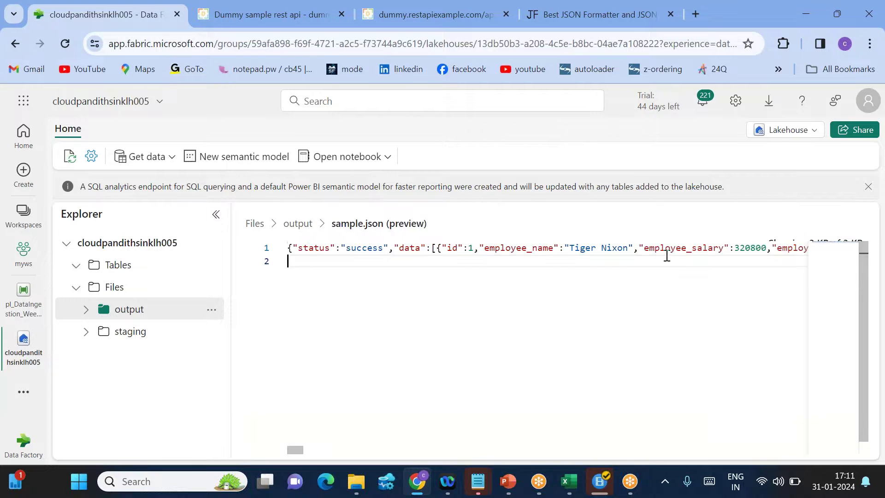
{"action": "left_click_drag", "start_coordinate": [330, 253], "coordinate": [777, 251]}
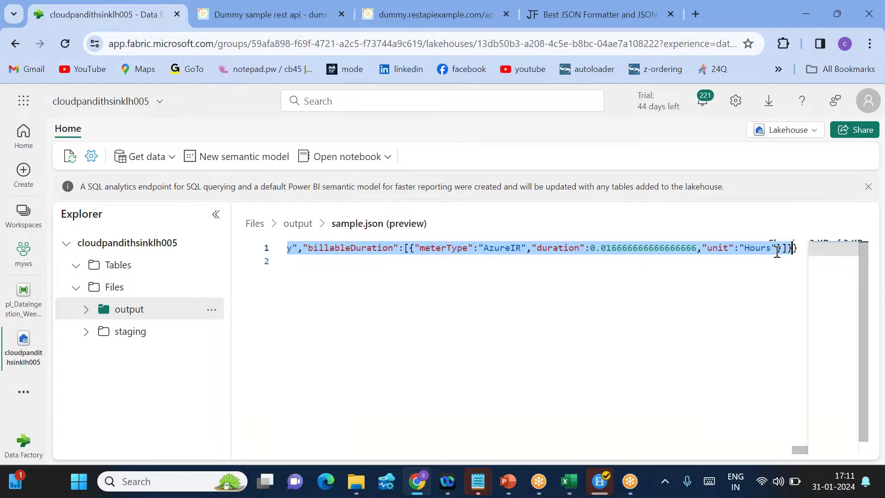
{"action": "left_click", "coordinate": [392, 269]}
Examine the start of the JSON text in sample.json, from the status field through the first employee record's id, name and salary
{"action": "left_click_drag", "start_coordinate": [298, 247], "coordinate": [538, 266]}
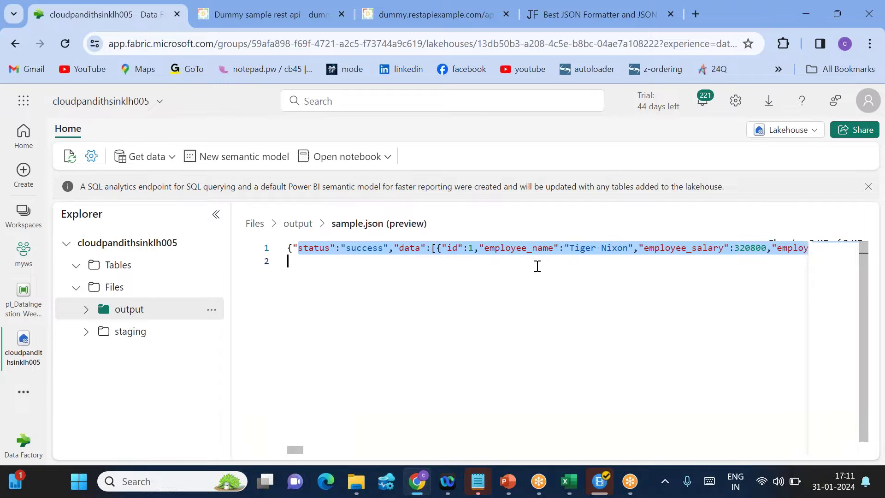
{"action": "left_click_drag", "start_coordinate": [695, 254], "coordinate": [735, 248]}
{"action": "left_click", "coordinate": [568, 280]}
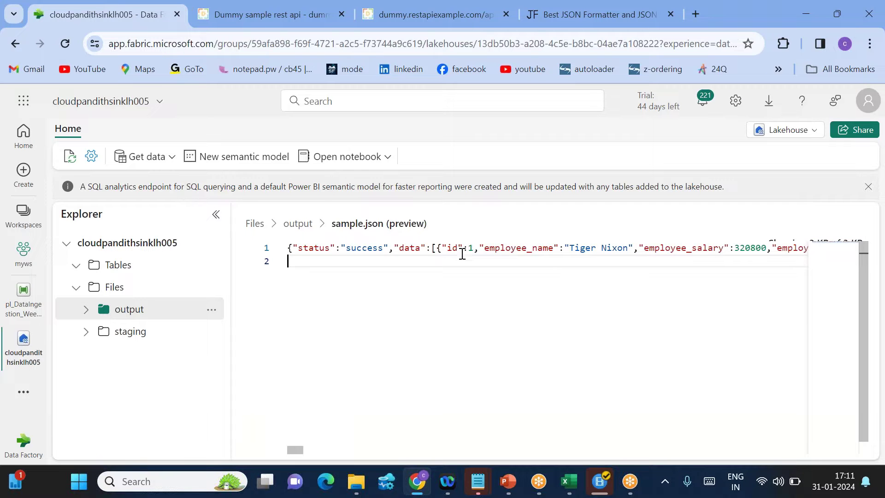
{"action": "left_click_drag", "start_coordinate": [441, 249], "coordinate": [741, 251]}
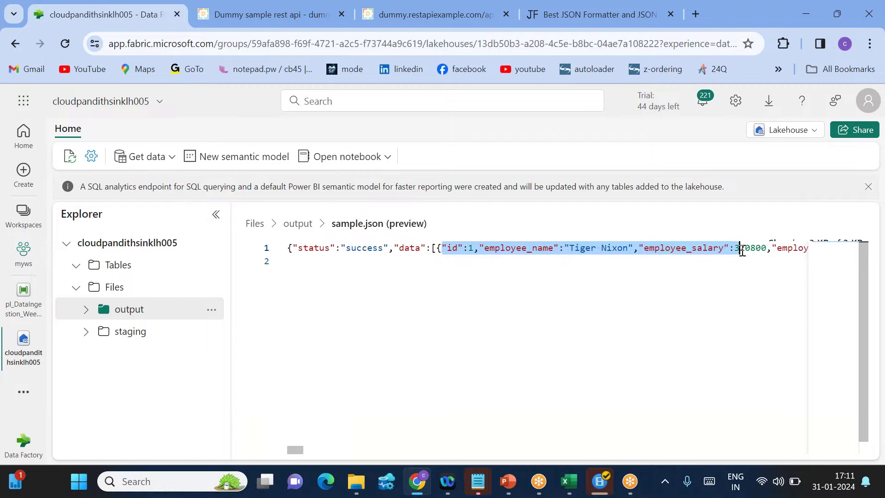
{"action": "left_click", "coordinate": [574, 261]}
{"action": "left_click_drag", "start_coordinate": [441, 249], "coordinate": [745, 252]}
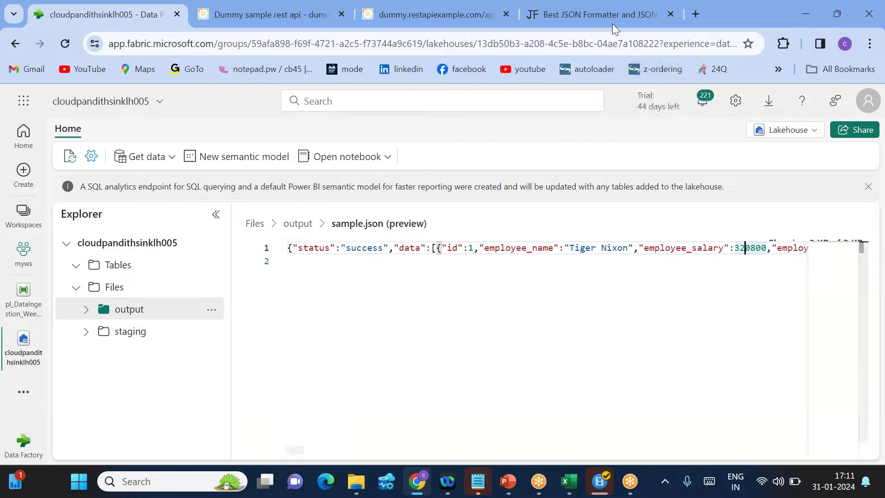